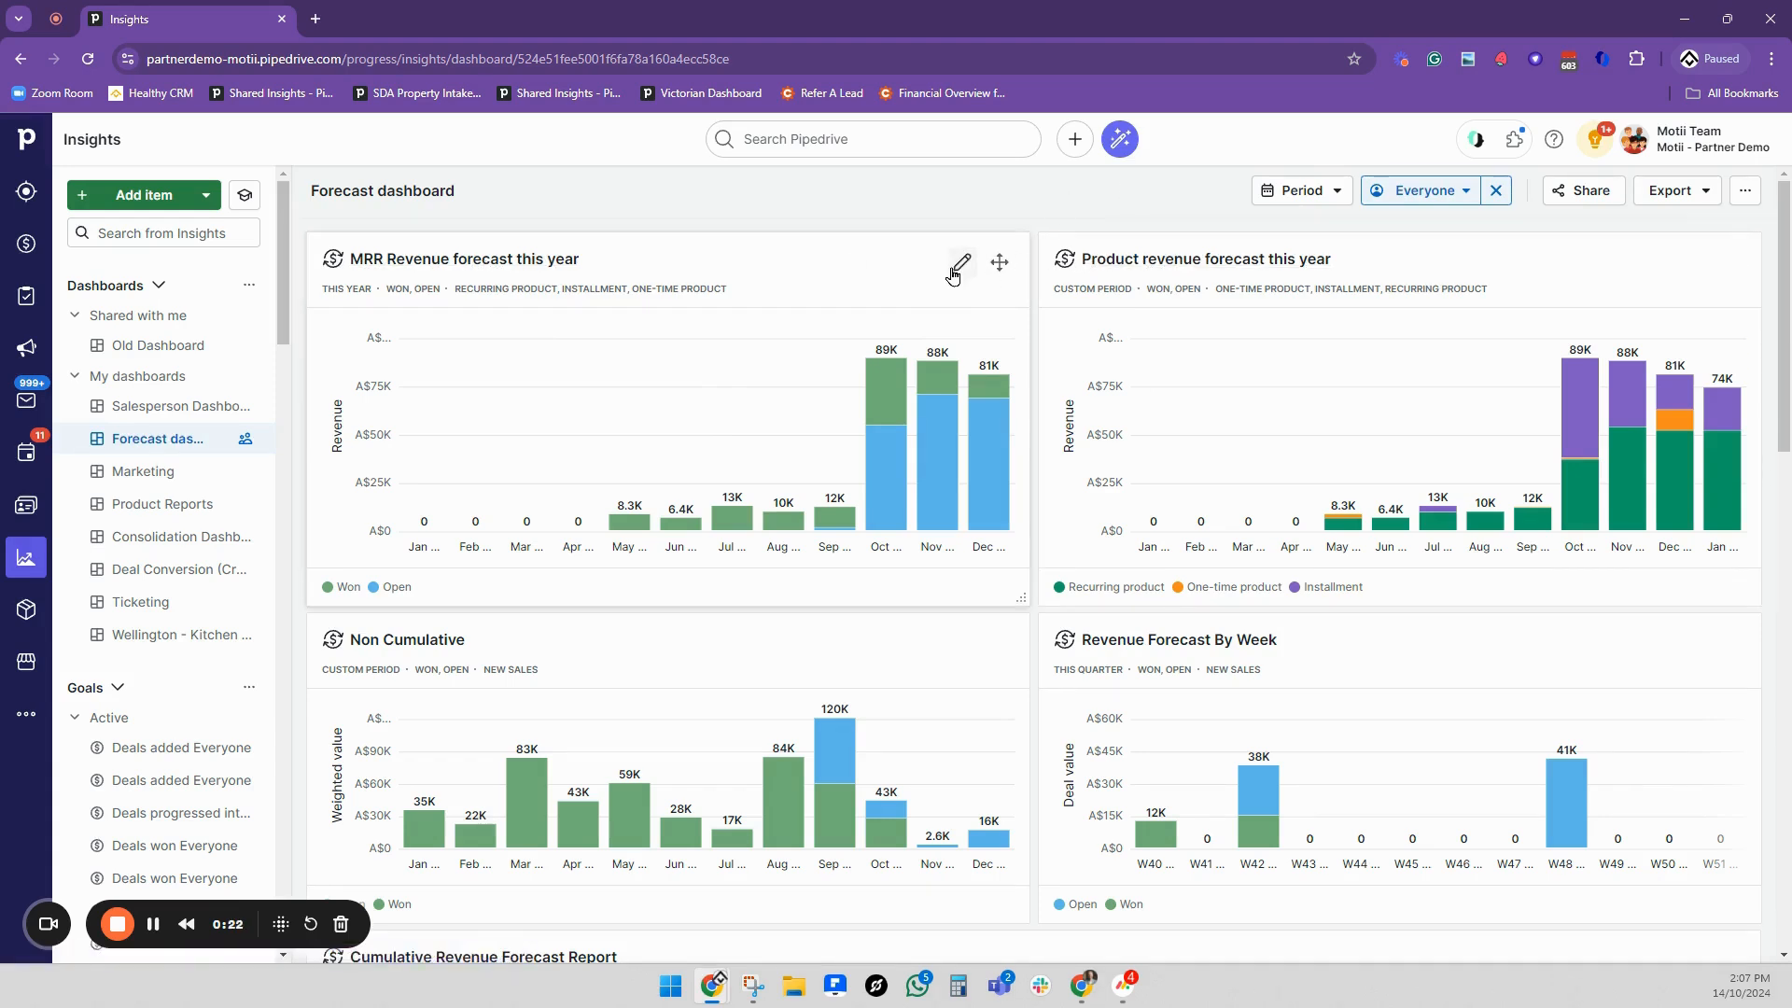
Open the MRR Revenue forecast this year report from the Forecast dashboard and review its filters.
{"action": "left_click", "coordinate": [955, 269]}
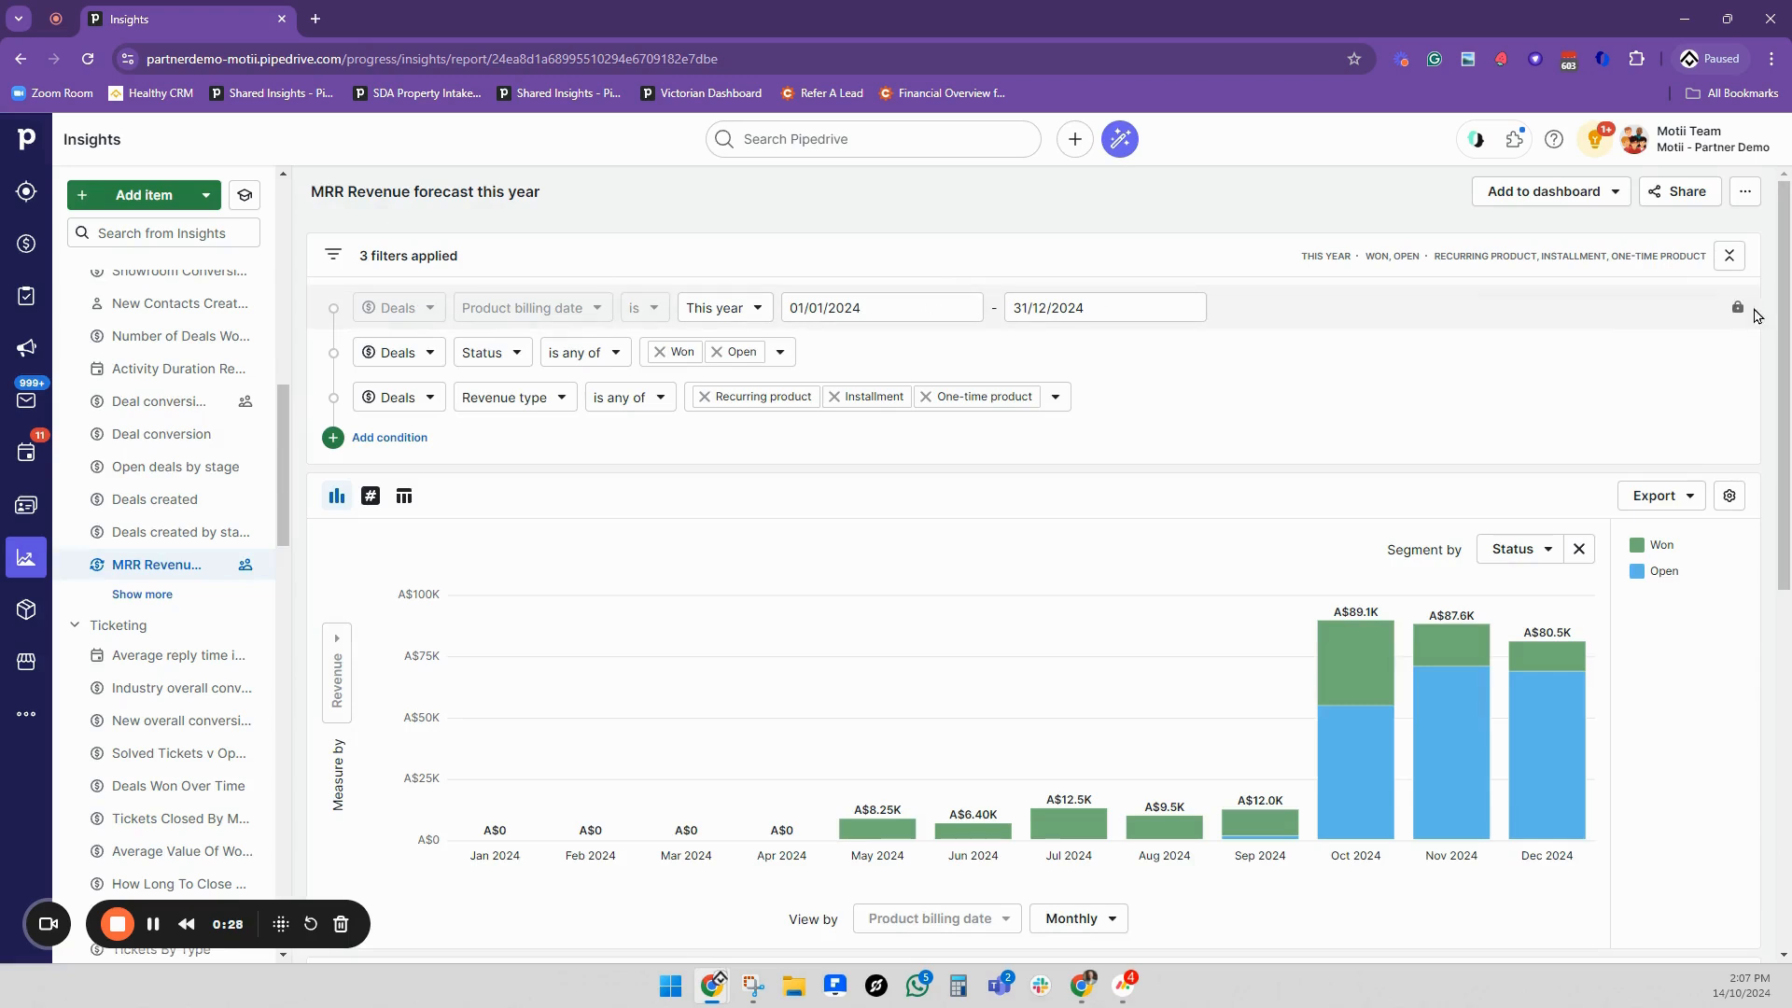
{"action": "mouse_move", "coordinate": [1738, 311]}
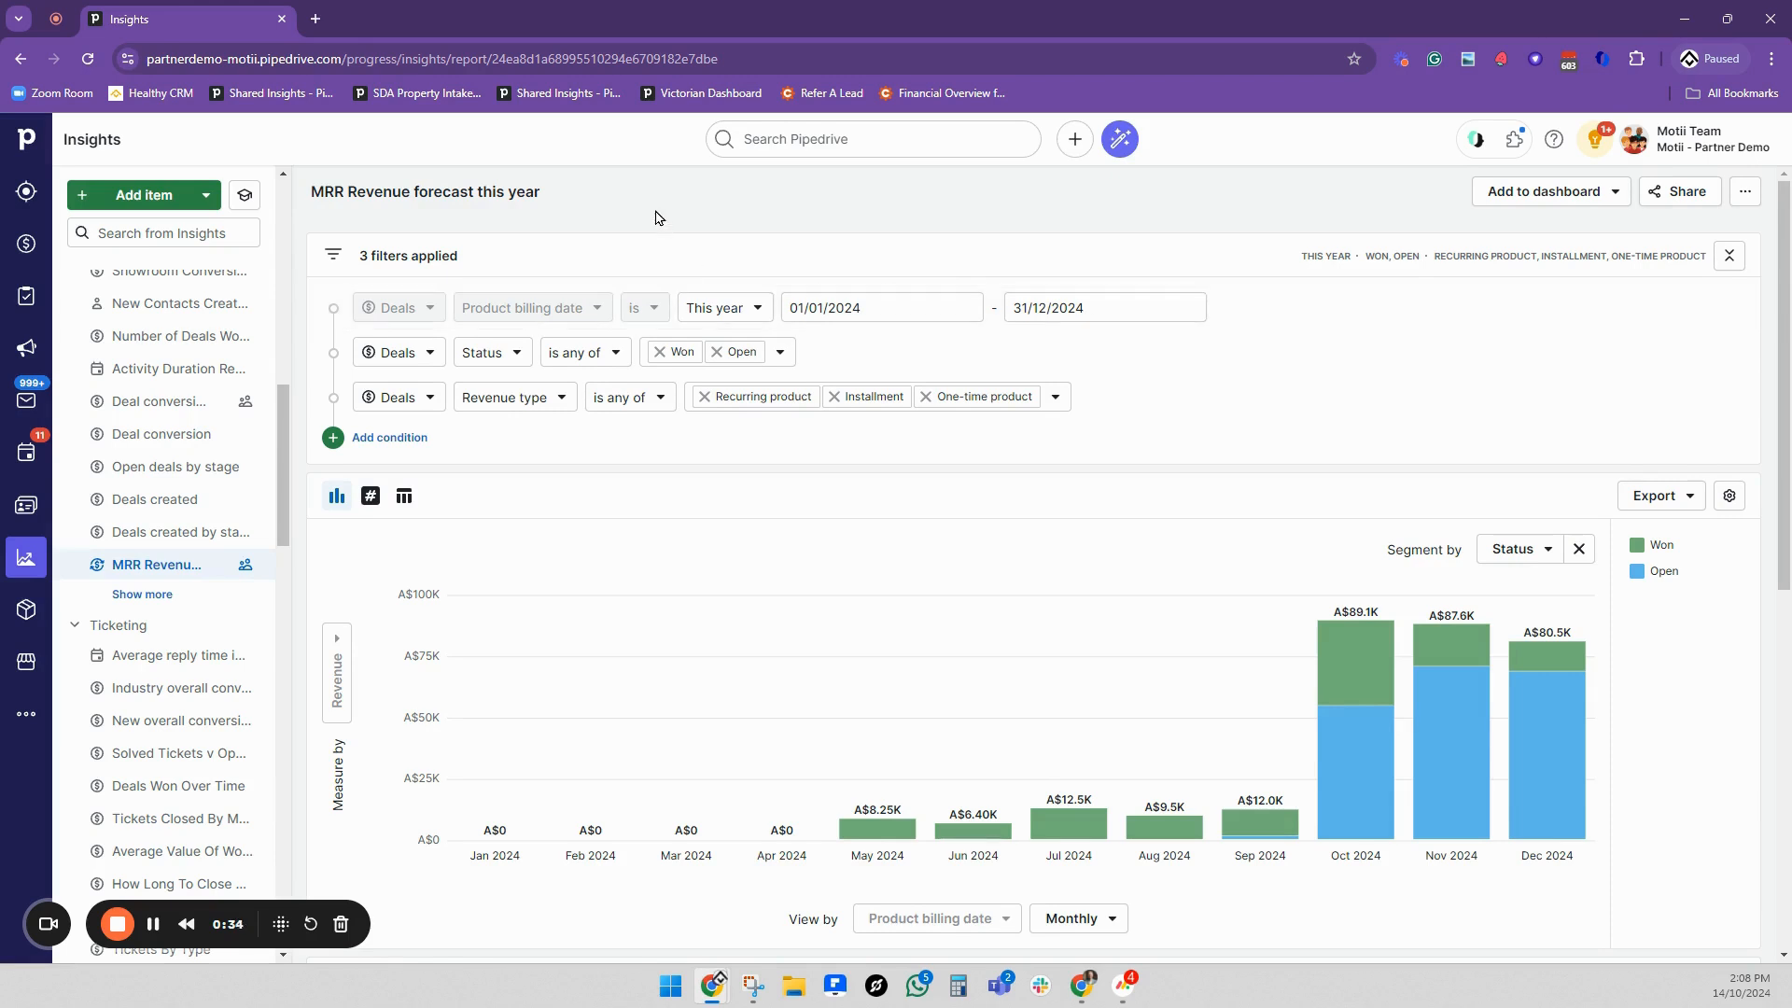
Start a new report with Revenue forecast as the entity and Product revenue forecast as the report type.
{"action": "left_click", "coordinate": [191, 196]}
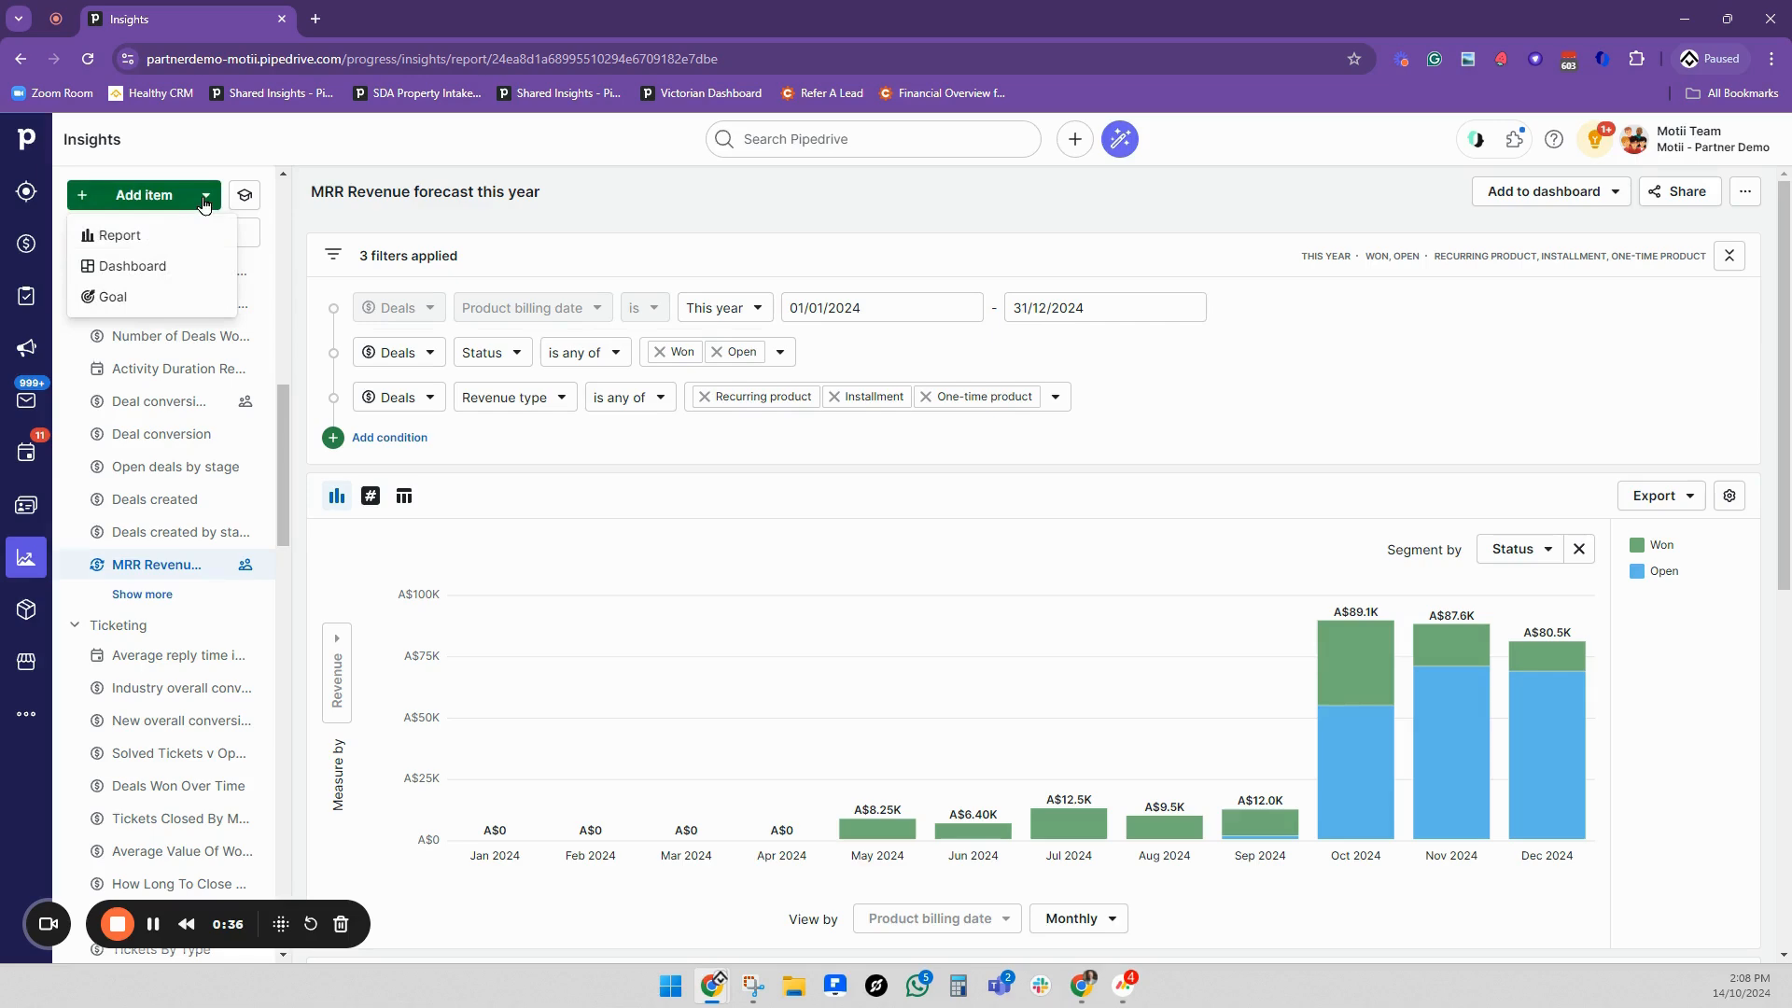
{"action": "left_click", "coordinate": [144, 237]}
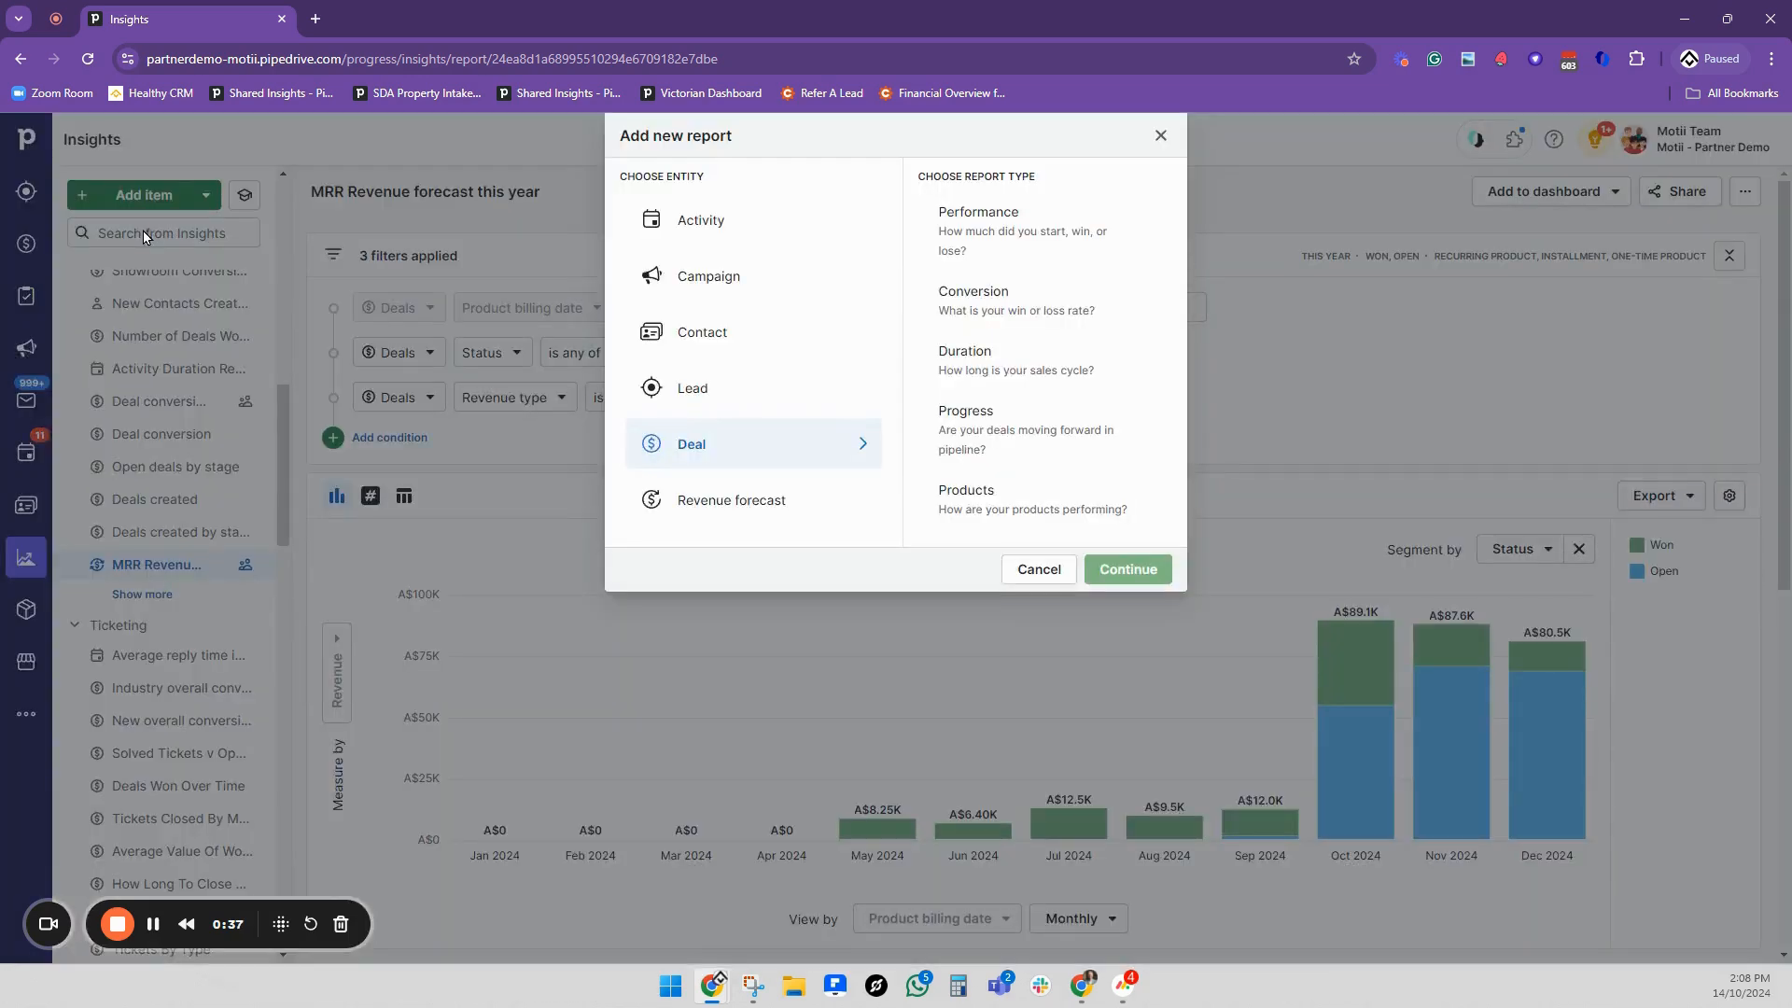
{"action": "left_click", "coordinate": [717, 497]}
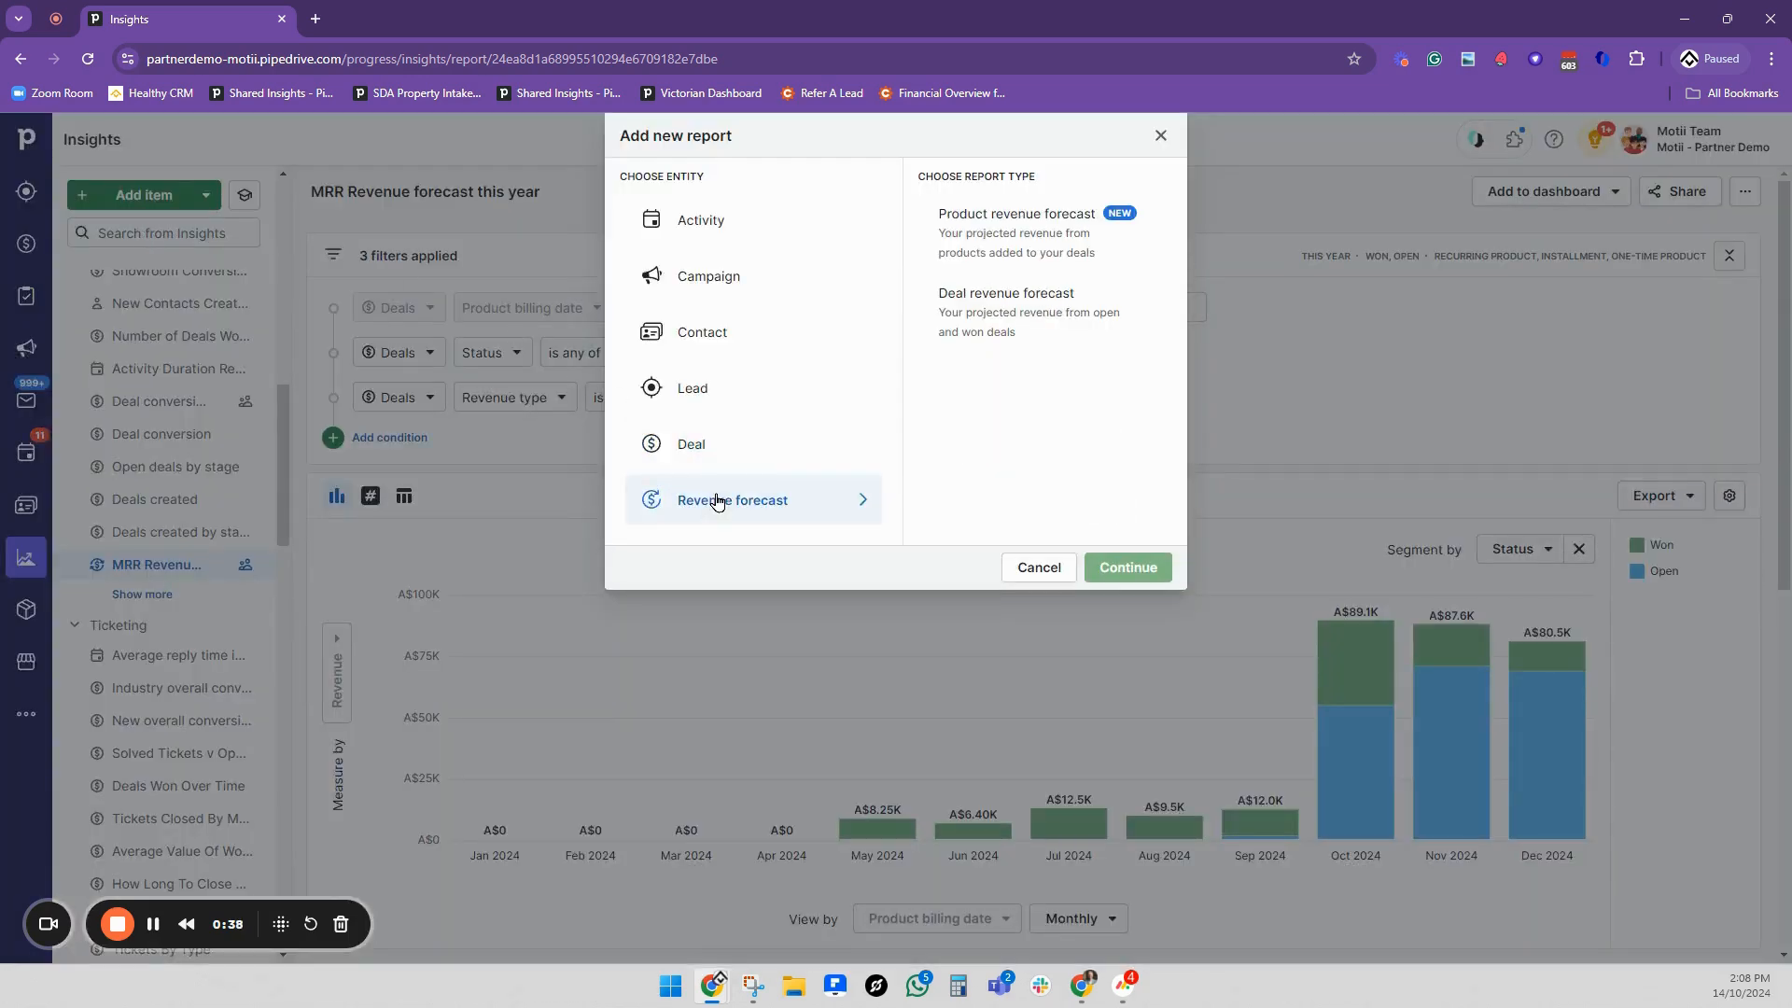
{"action": "left_click", "coordinate": [1028, 224]}
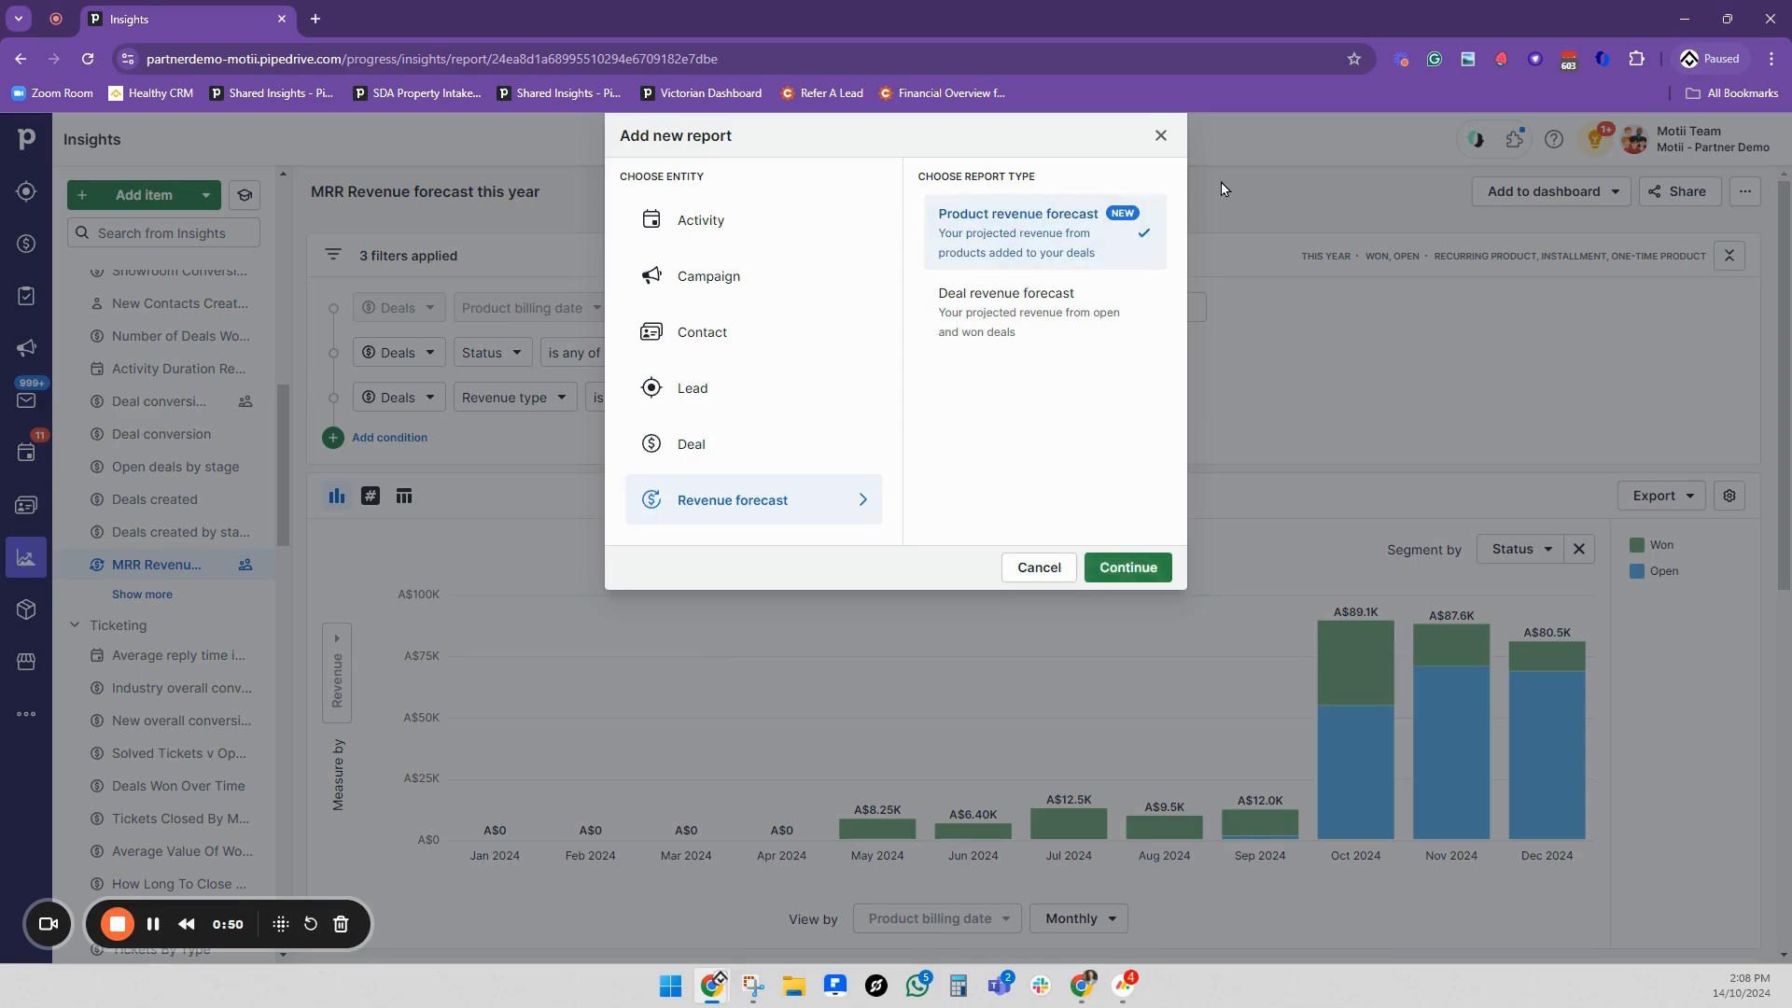
{"action": "left_click", "coordinate": [1160, 569]}
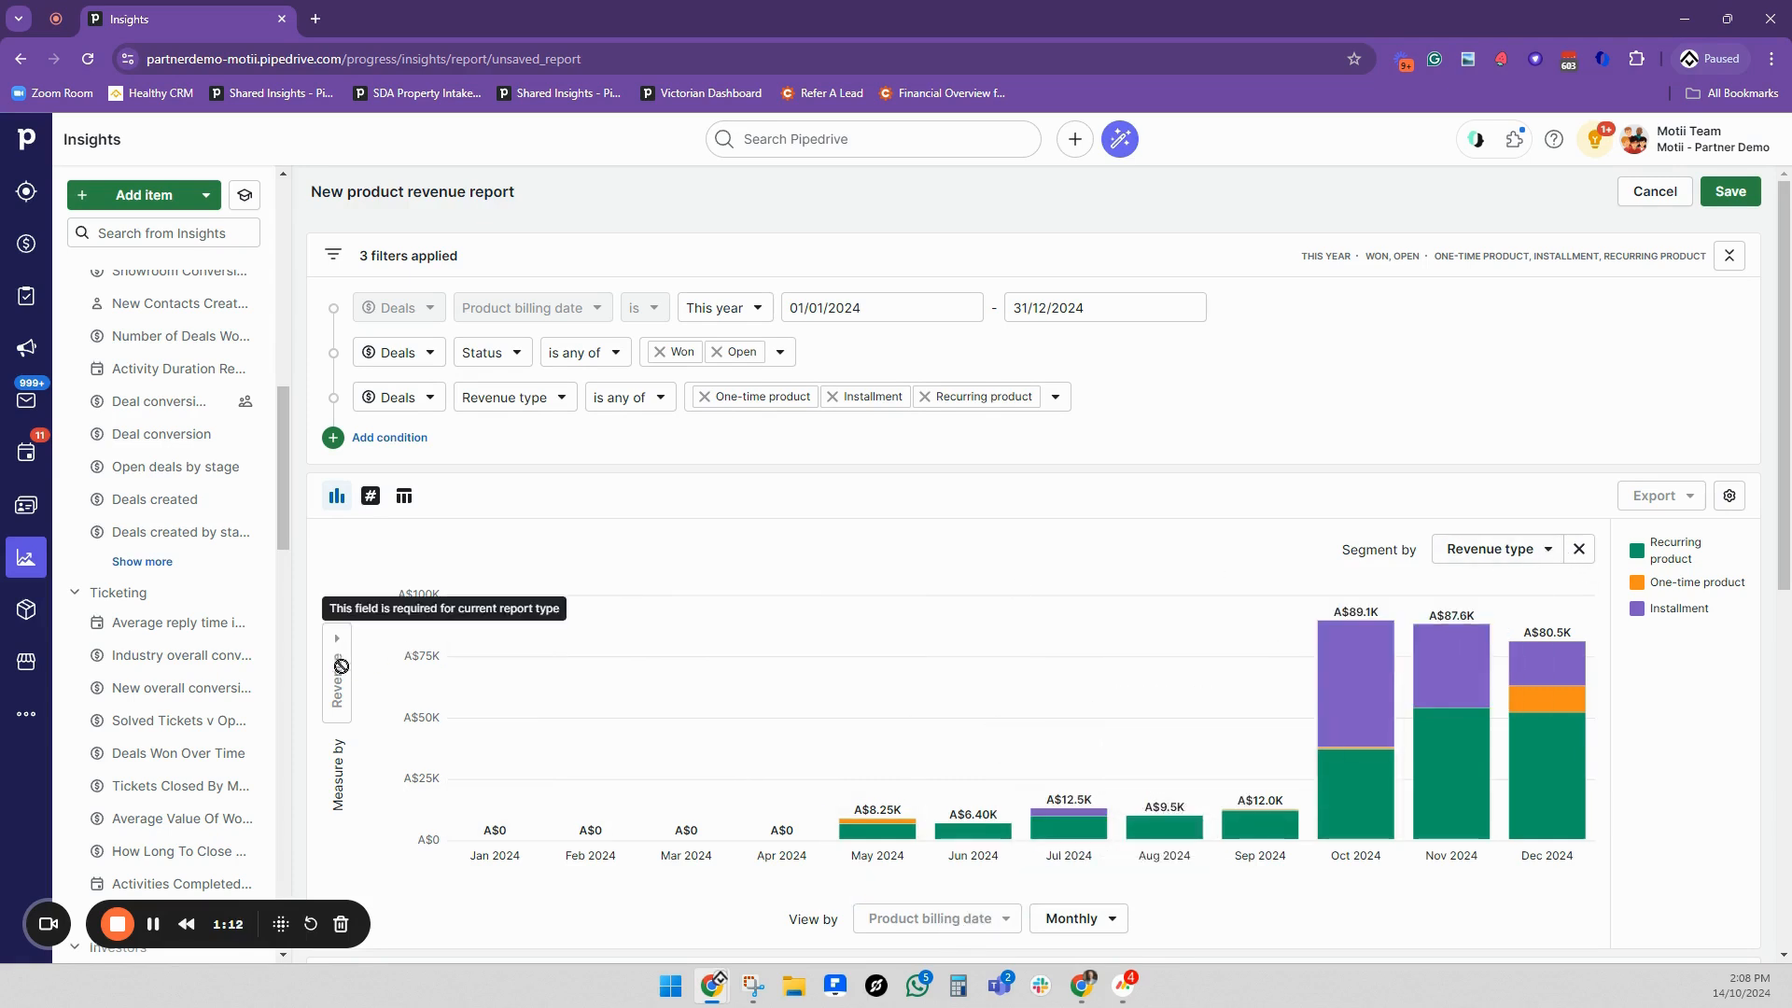
Segment the new report's chart by Status, and switch the segmentation back to Revenue type.
{"action": "left_click", "coordinate": [1547, 557]}
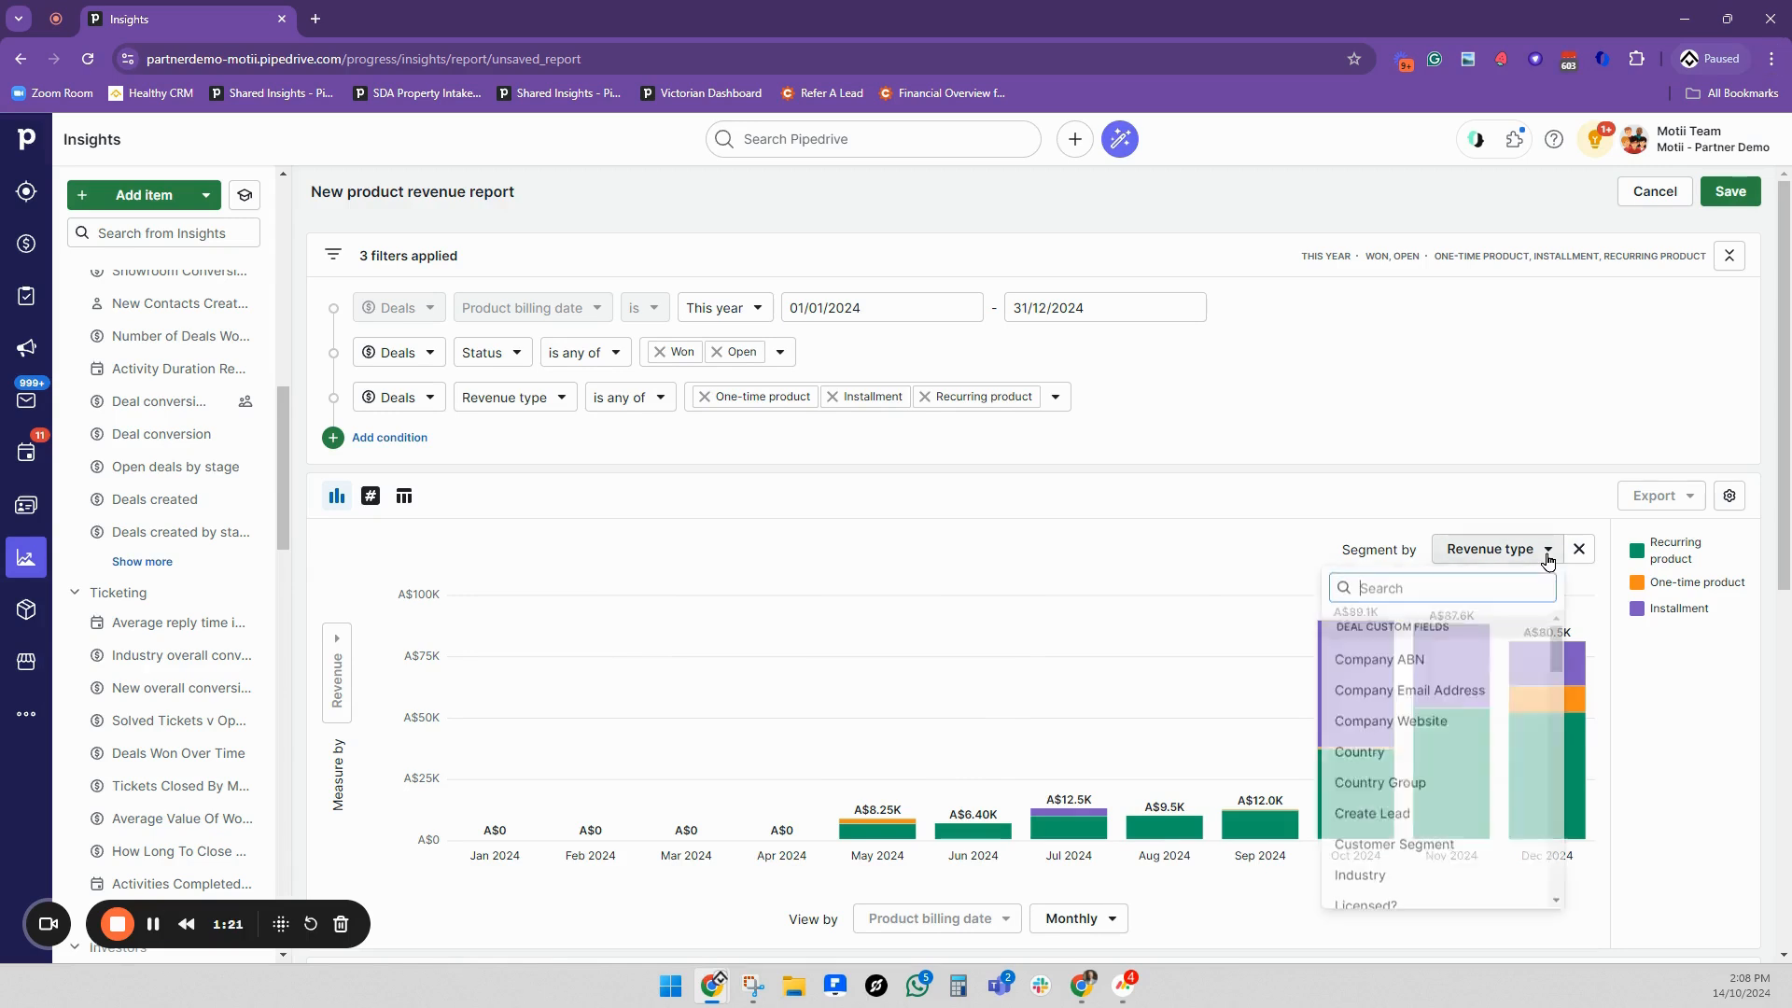
{"action": "type", "text": "stat"}
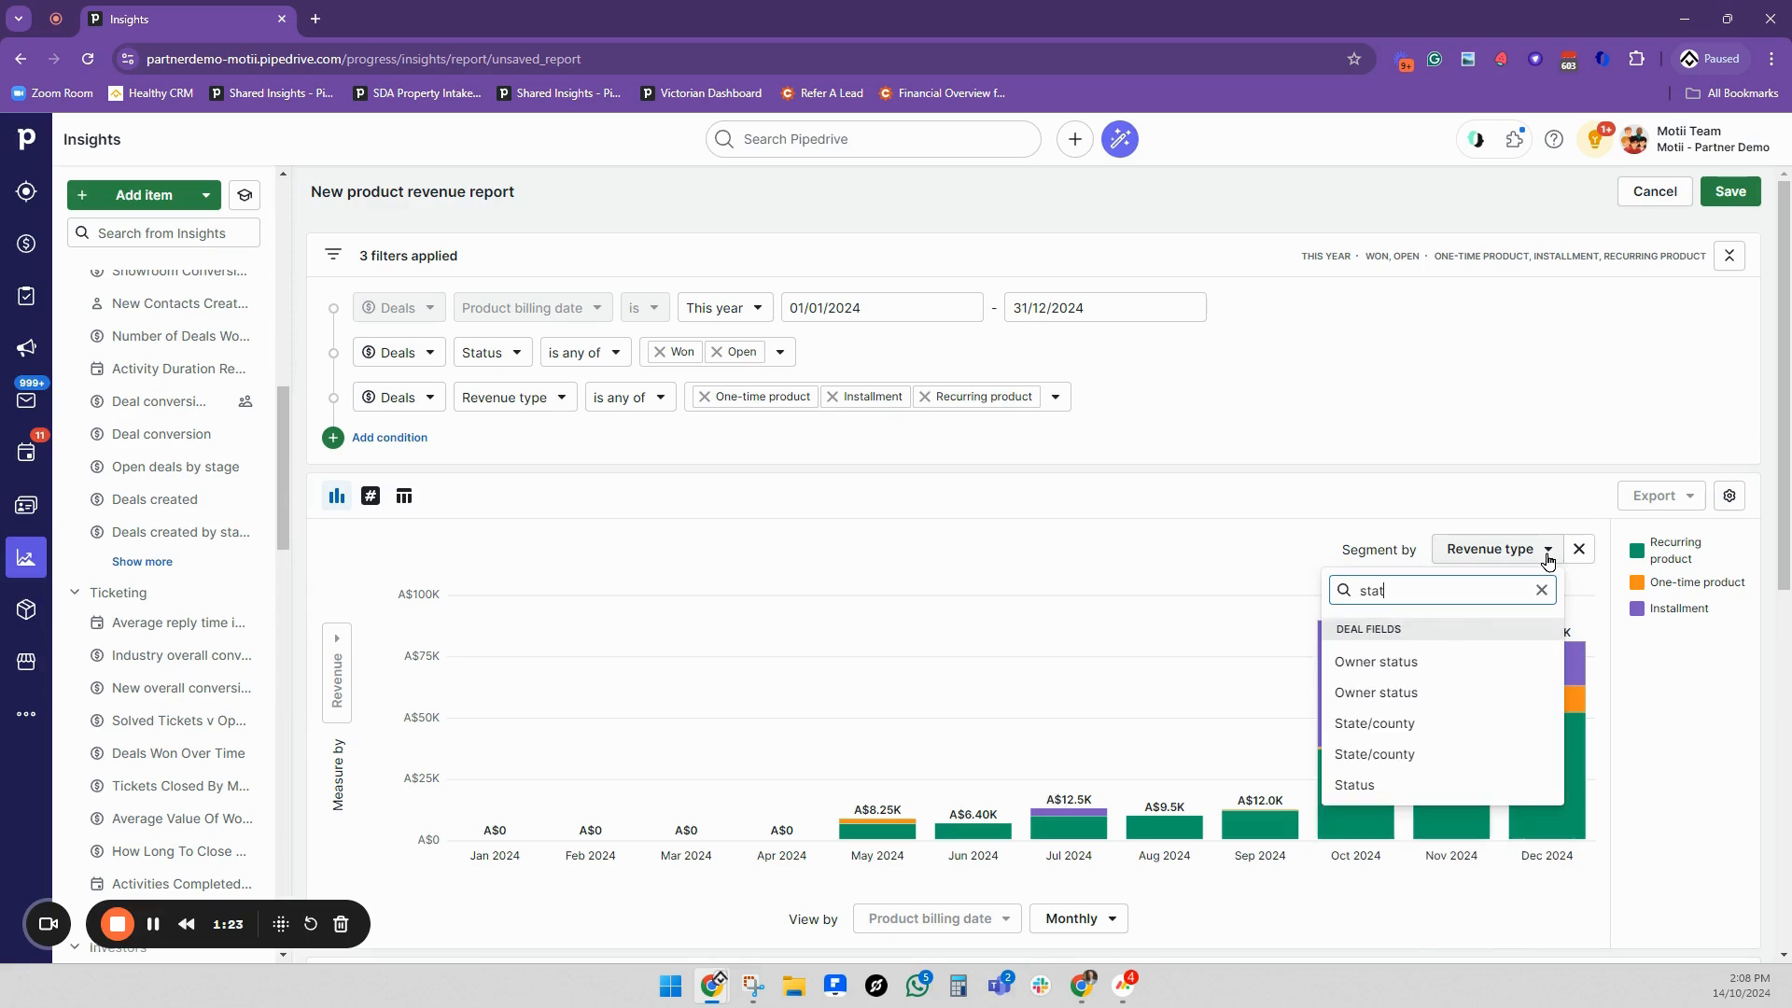
{"action": "left_click", "coordinate": [1358, 785]}
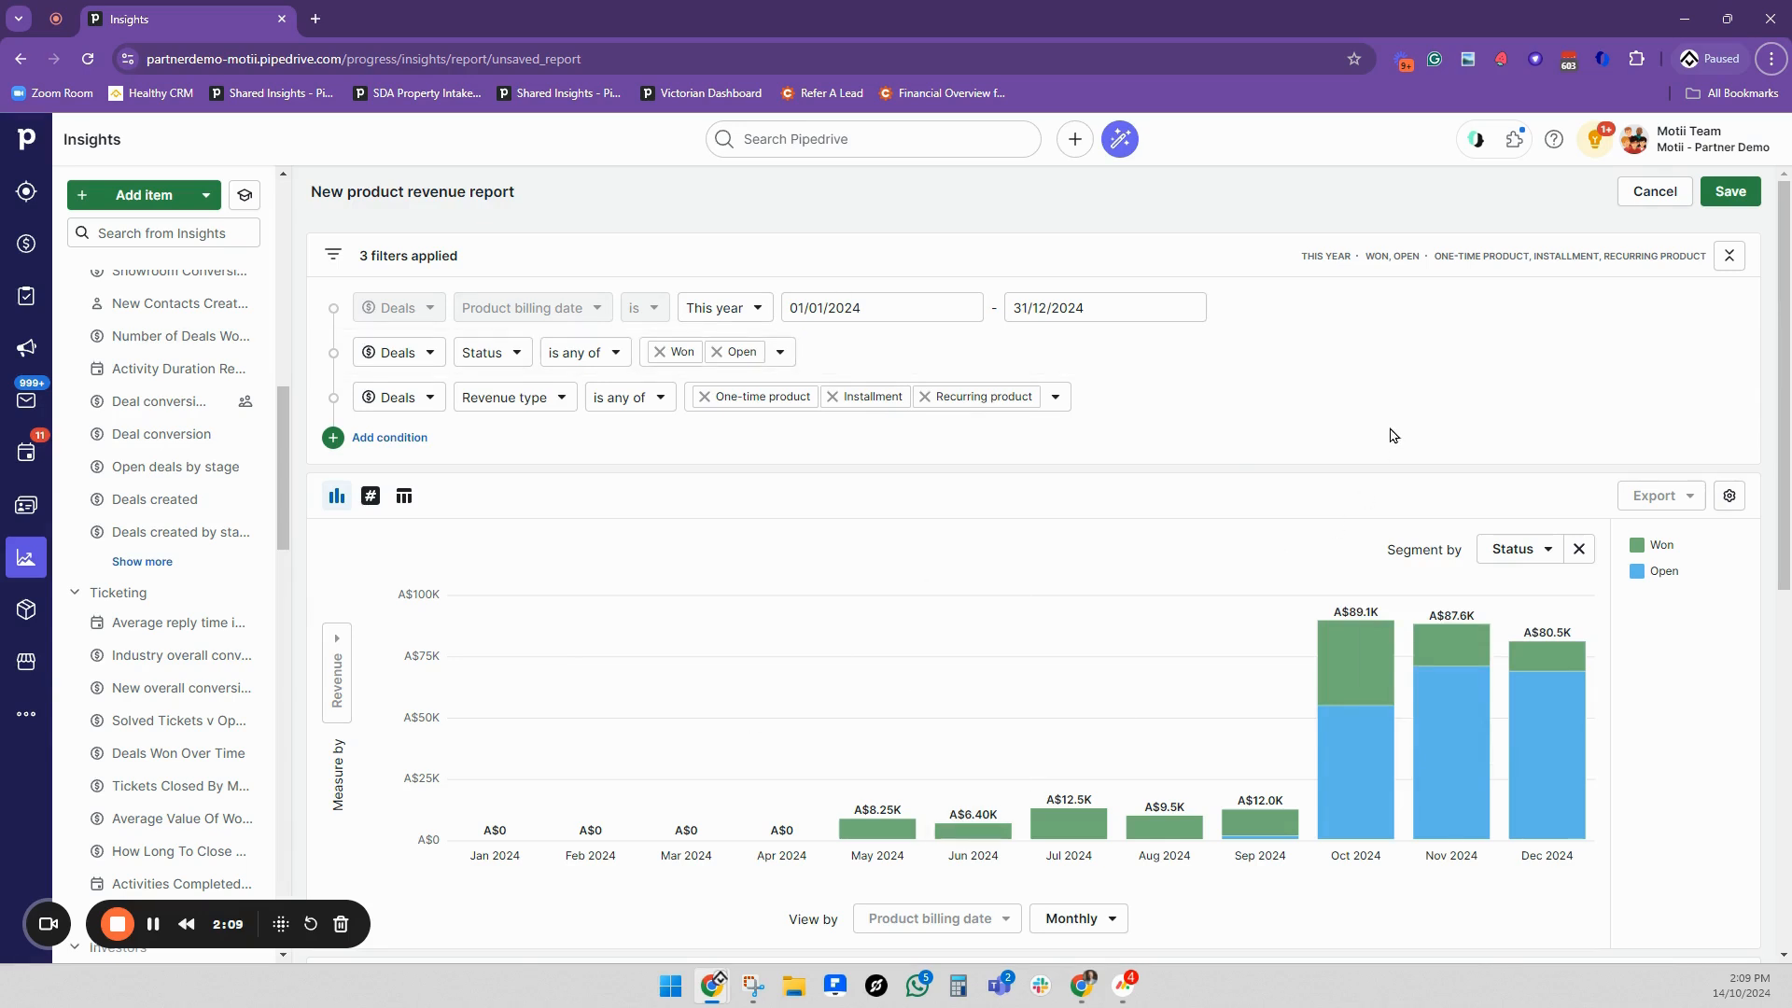
{"action": "left_click", "coordinate": [1551, 560]}
{"action": "left_click", "coordinate": [1437, 519]}
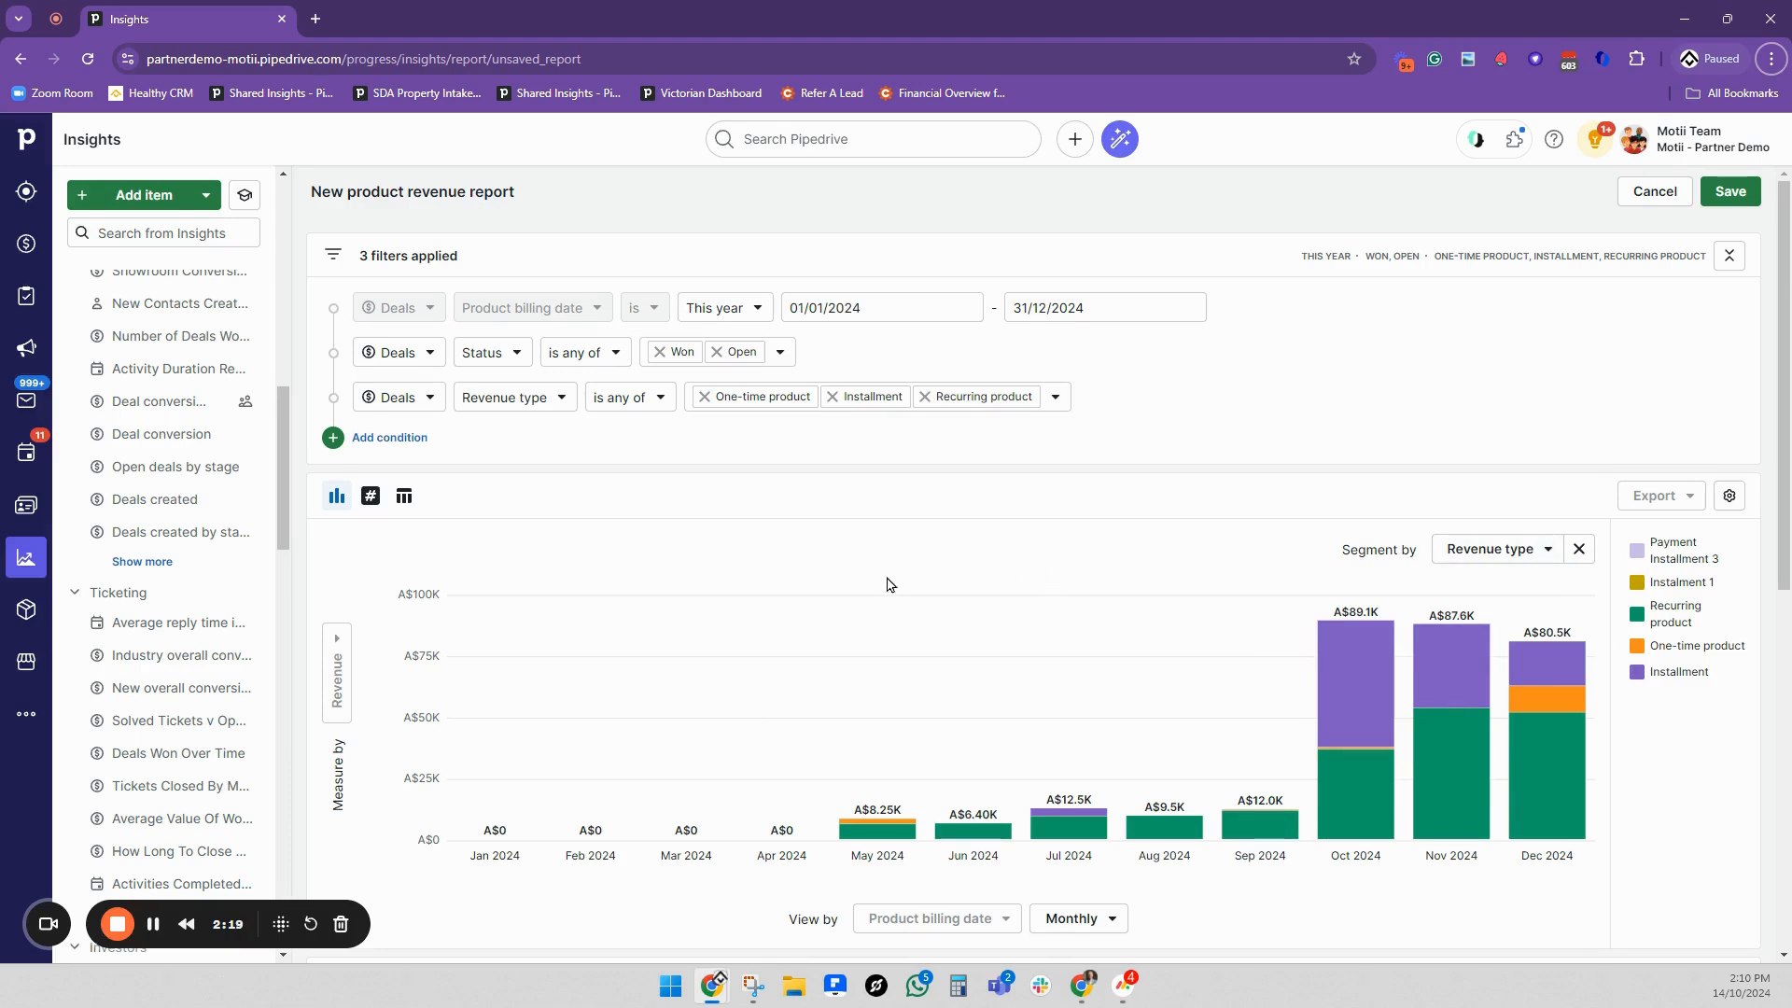
Leave the unsaved product revenue report for the deals pipeline, discarding the report.
{"action": "scroll", "coordinate": [186, 467], "scroll_direction": "up", "scroll_amount": 6}
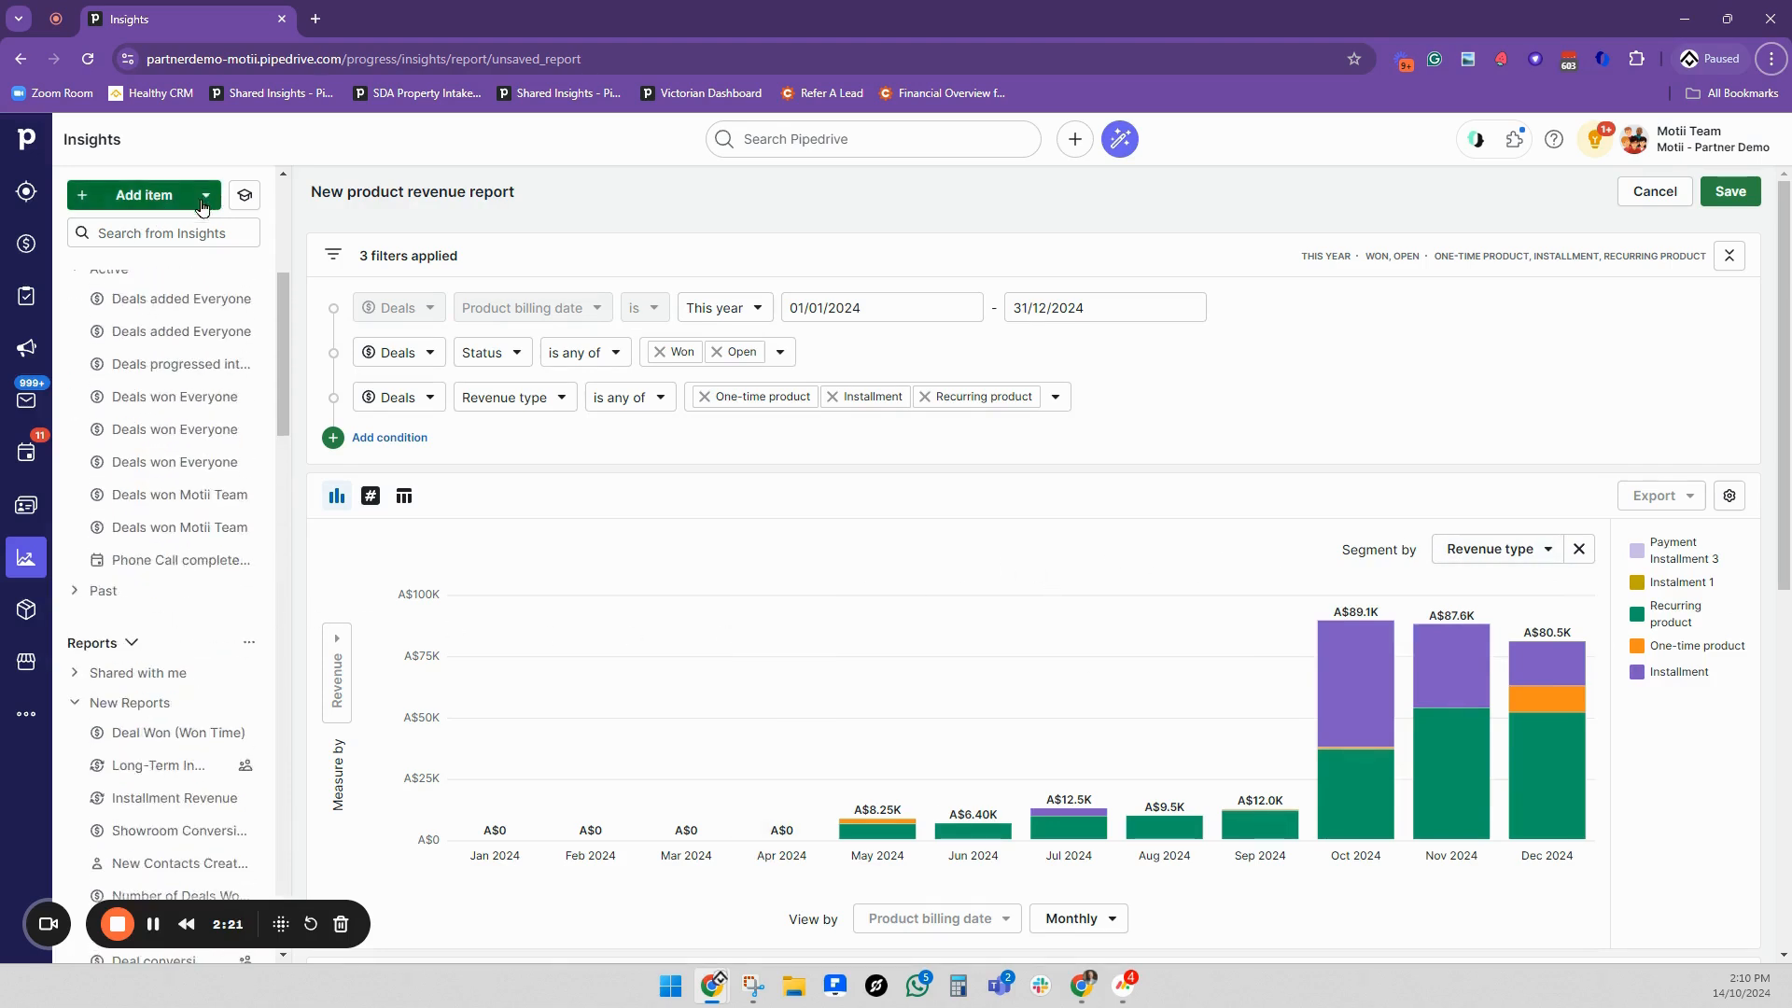
{"action": "scroll", "coordinate": [186, 411], "scroll_direction": "up", "scroll_amount": 5}
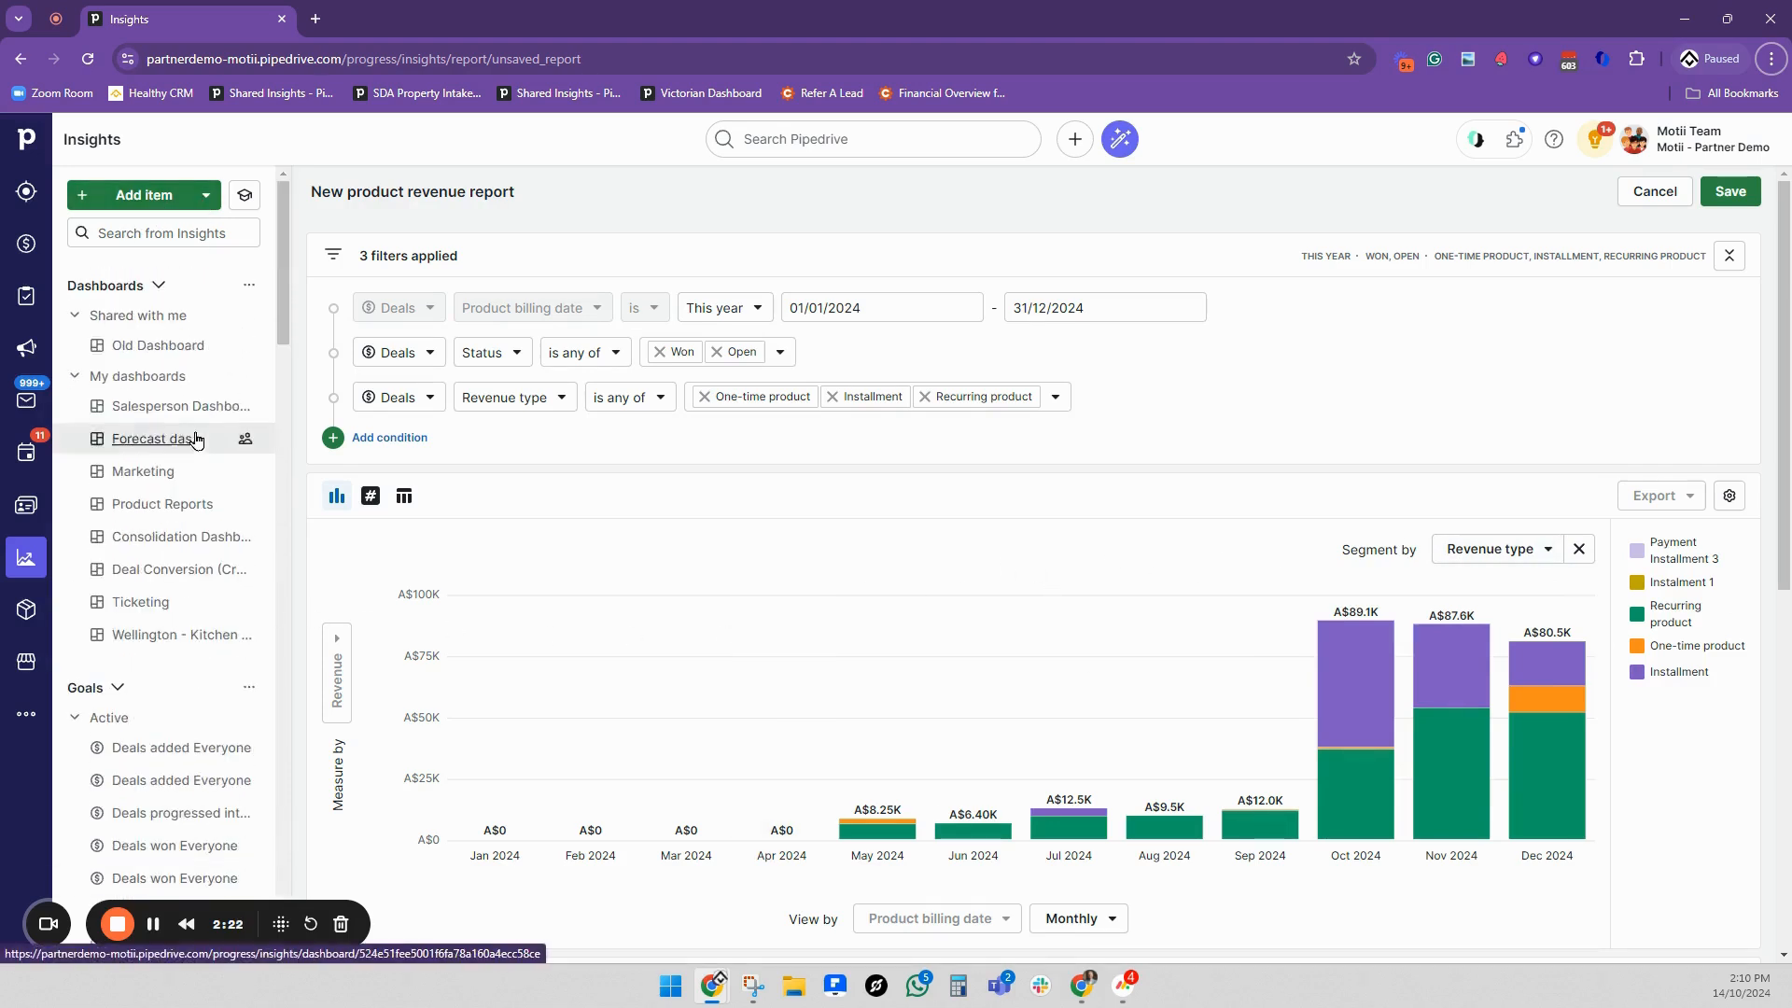
{"action": "left_click", "coordinate": [26, 242]}
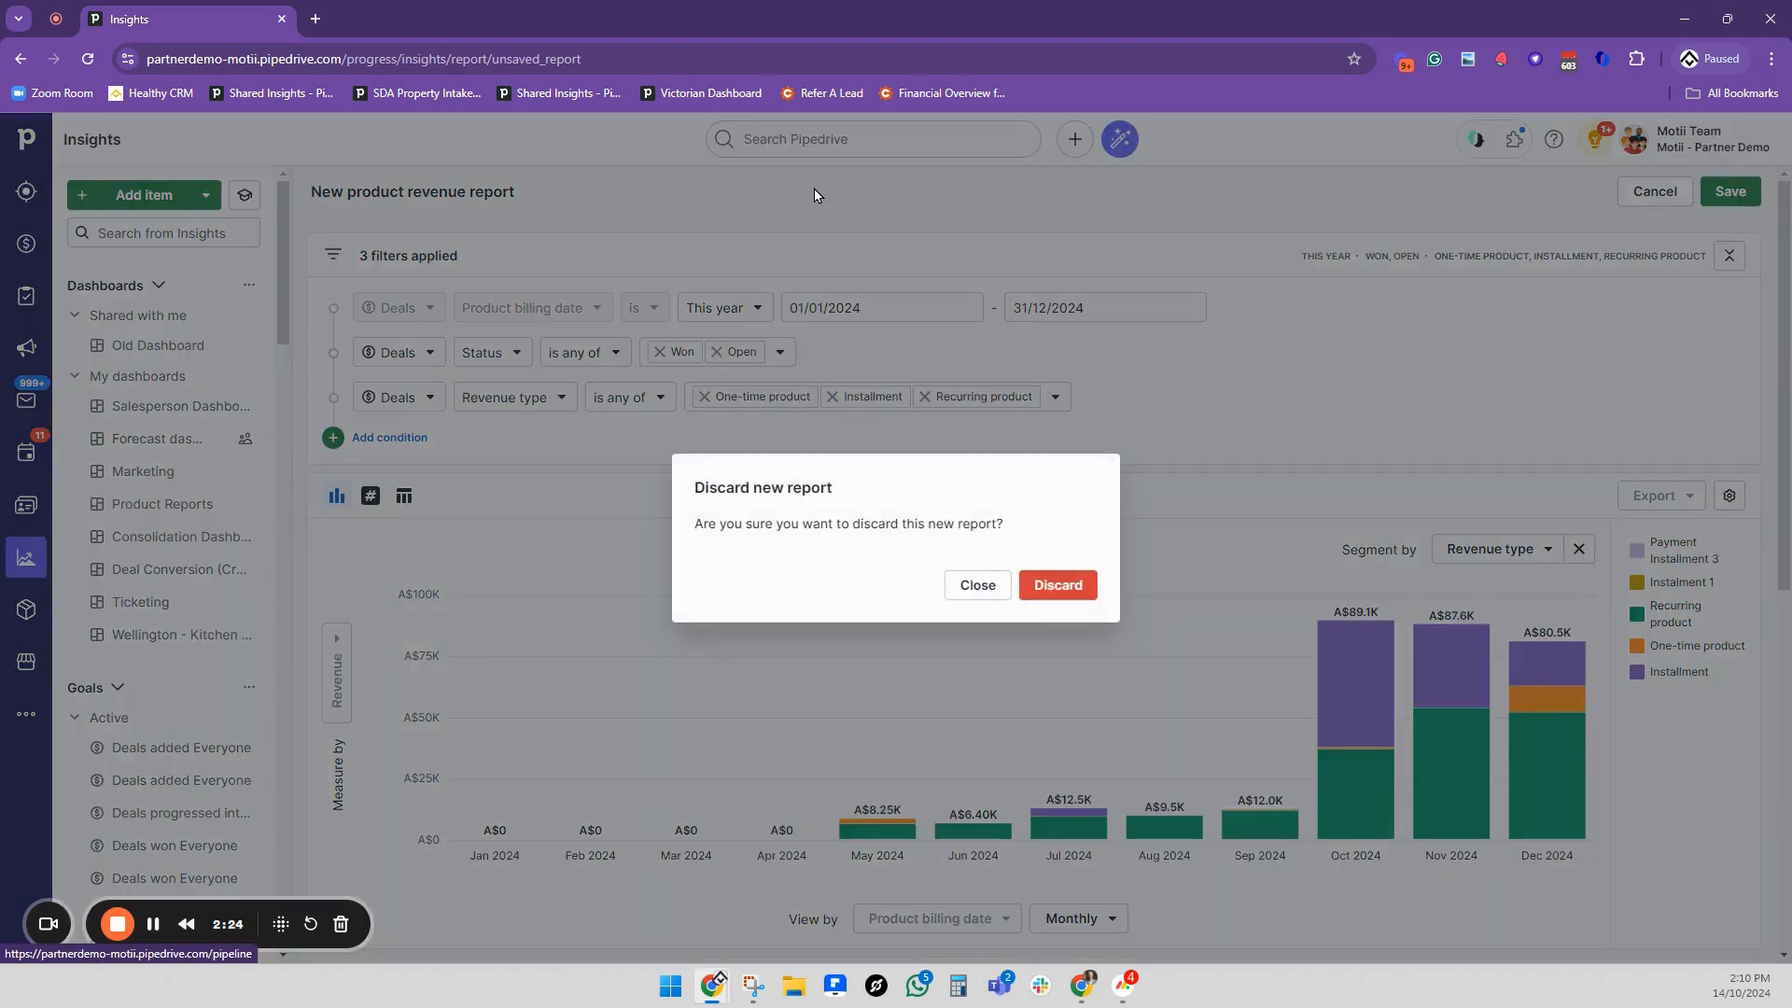
{"action": "left_click", "coordinate": [1066, 585]}
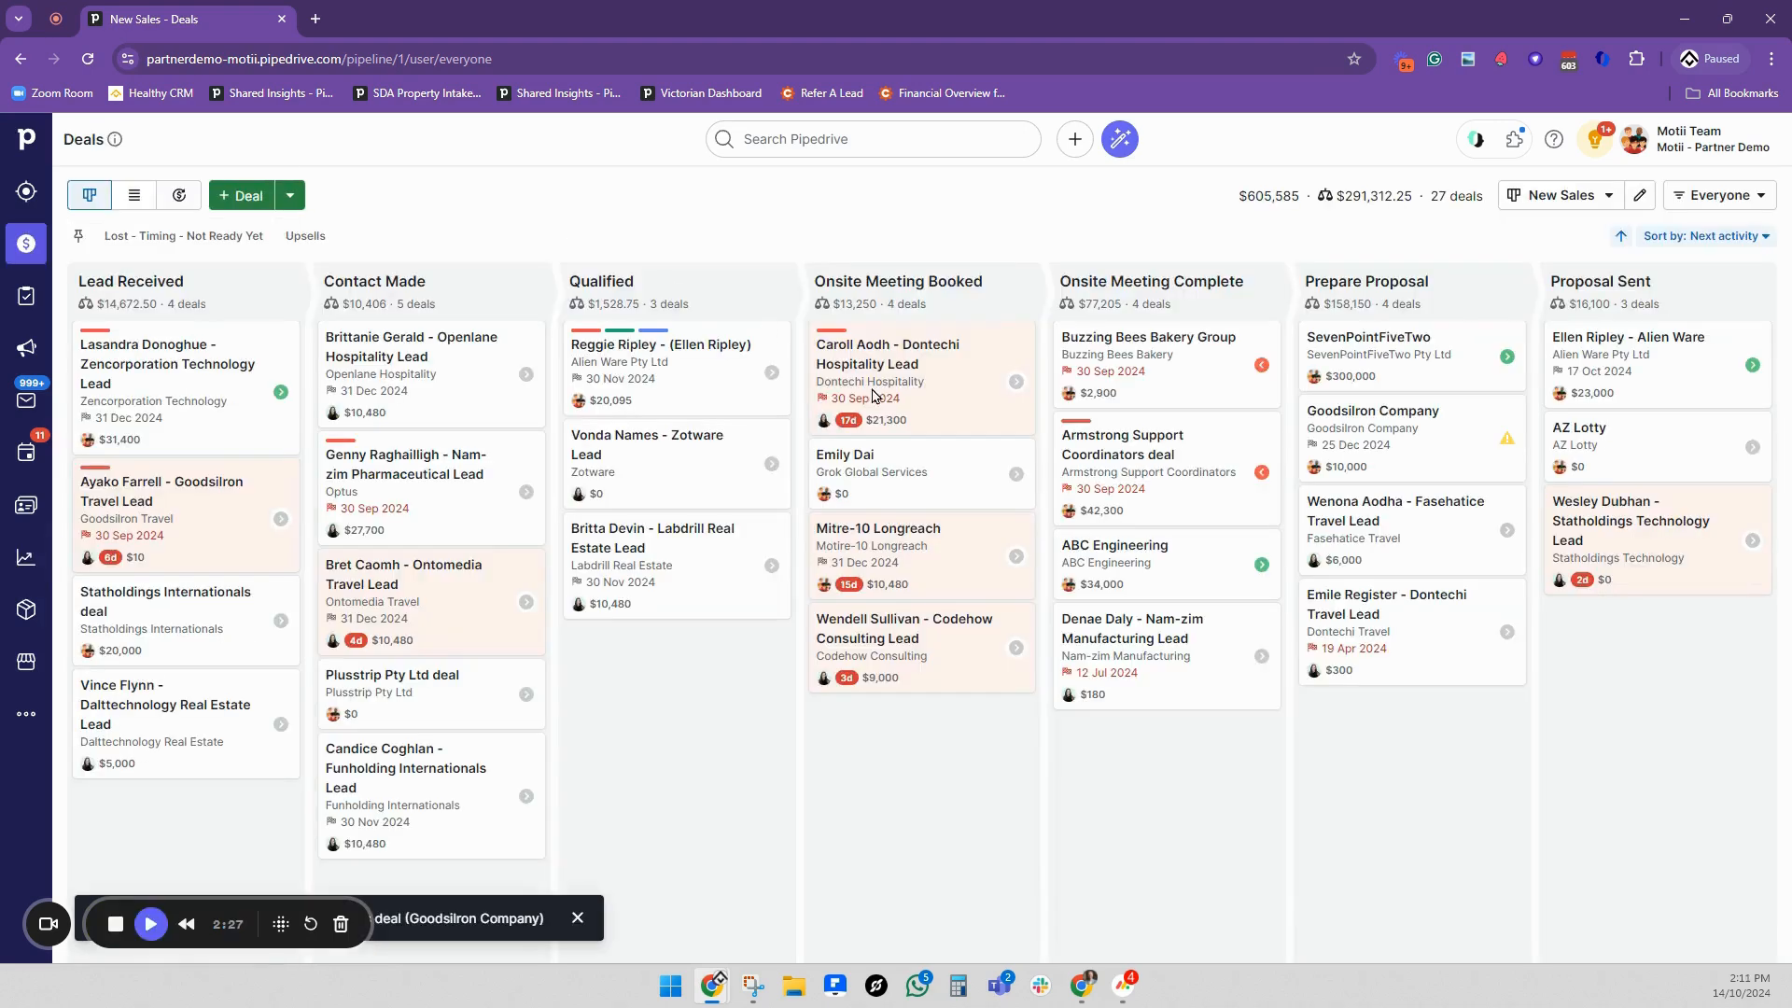
Open the products of the Goodsilron Company deal in the Prepare Proposal stage and check the billing start date field.
{"action": "left_click", "coordinate": [1342, 415]}
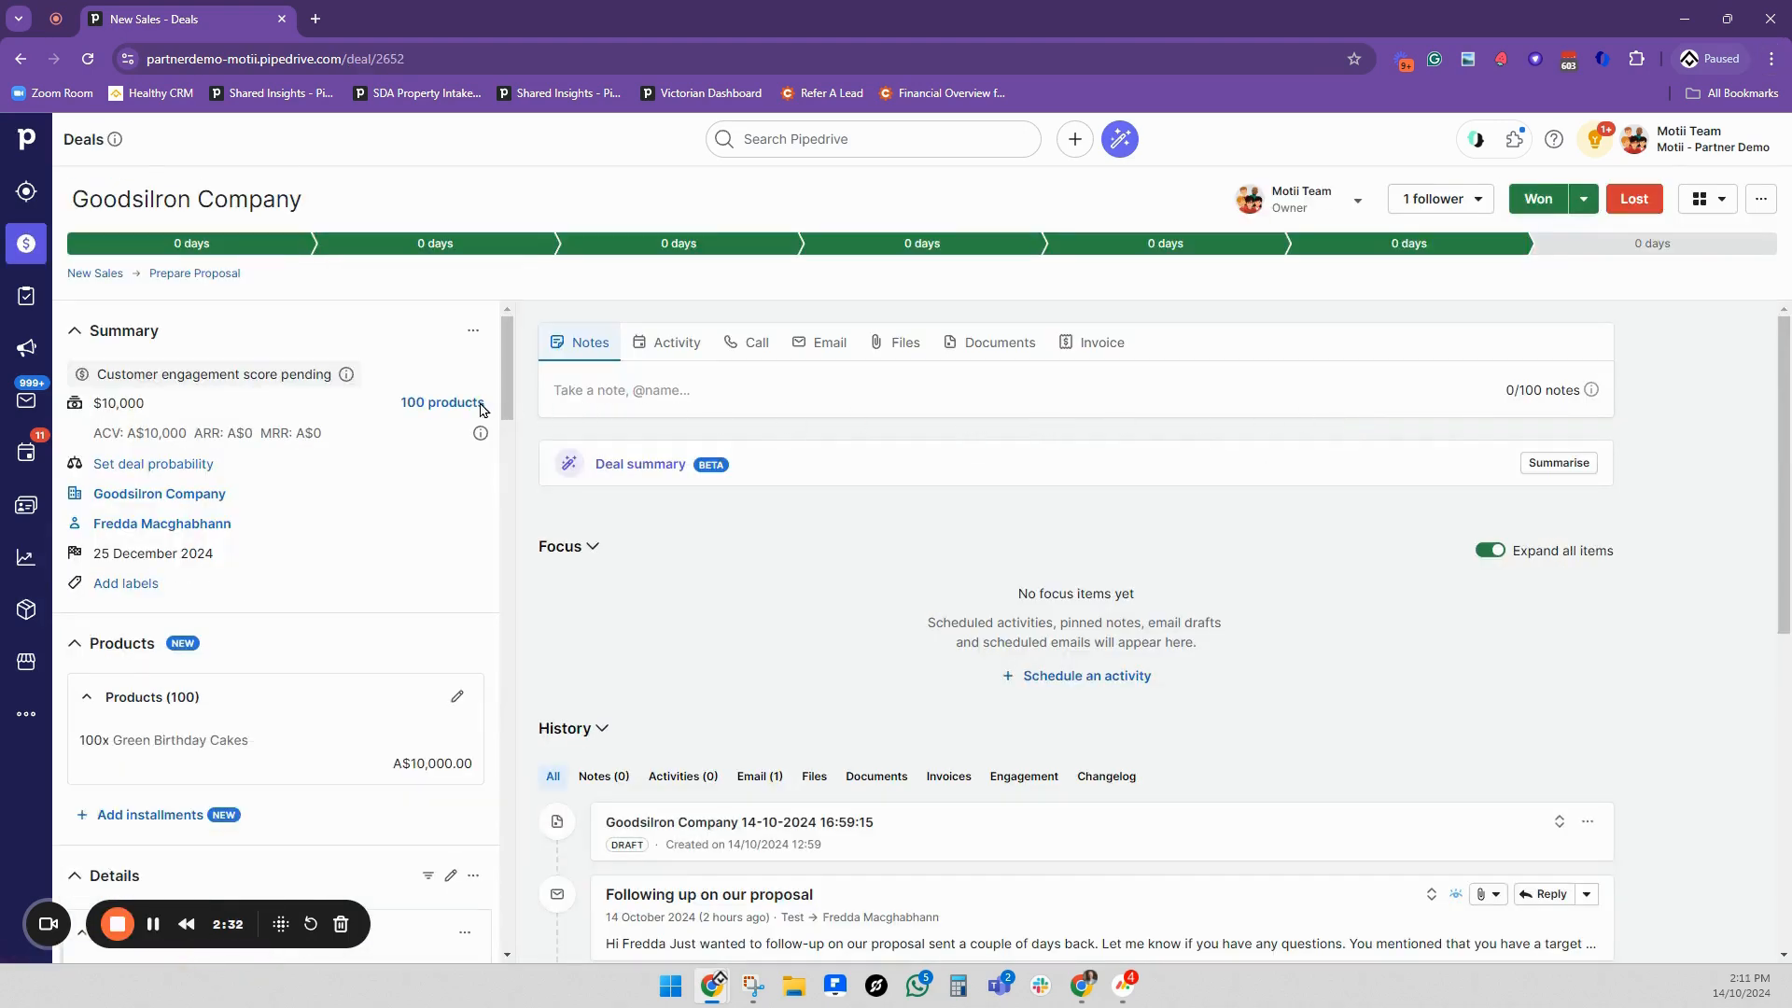
{"action": "left_click", "coordinate": [435, 407]}
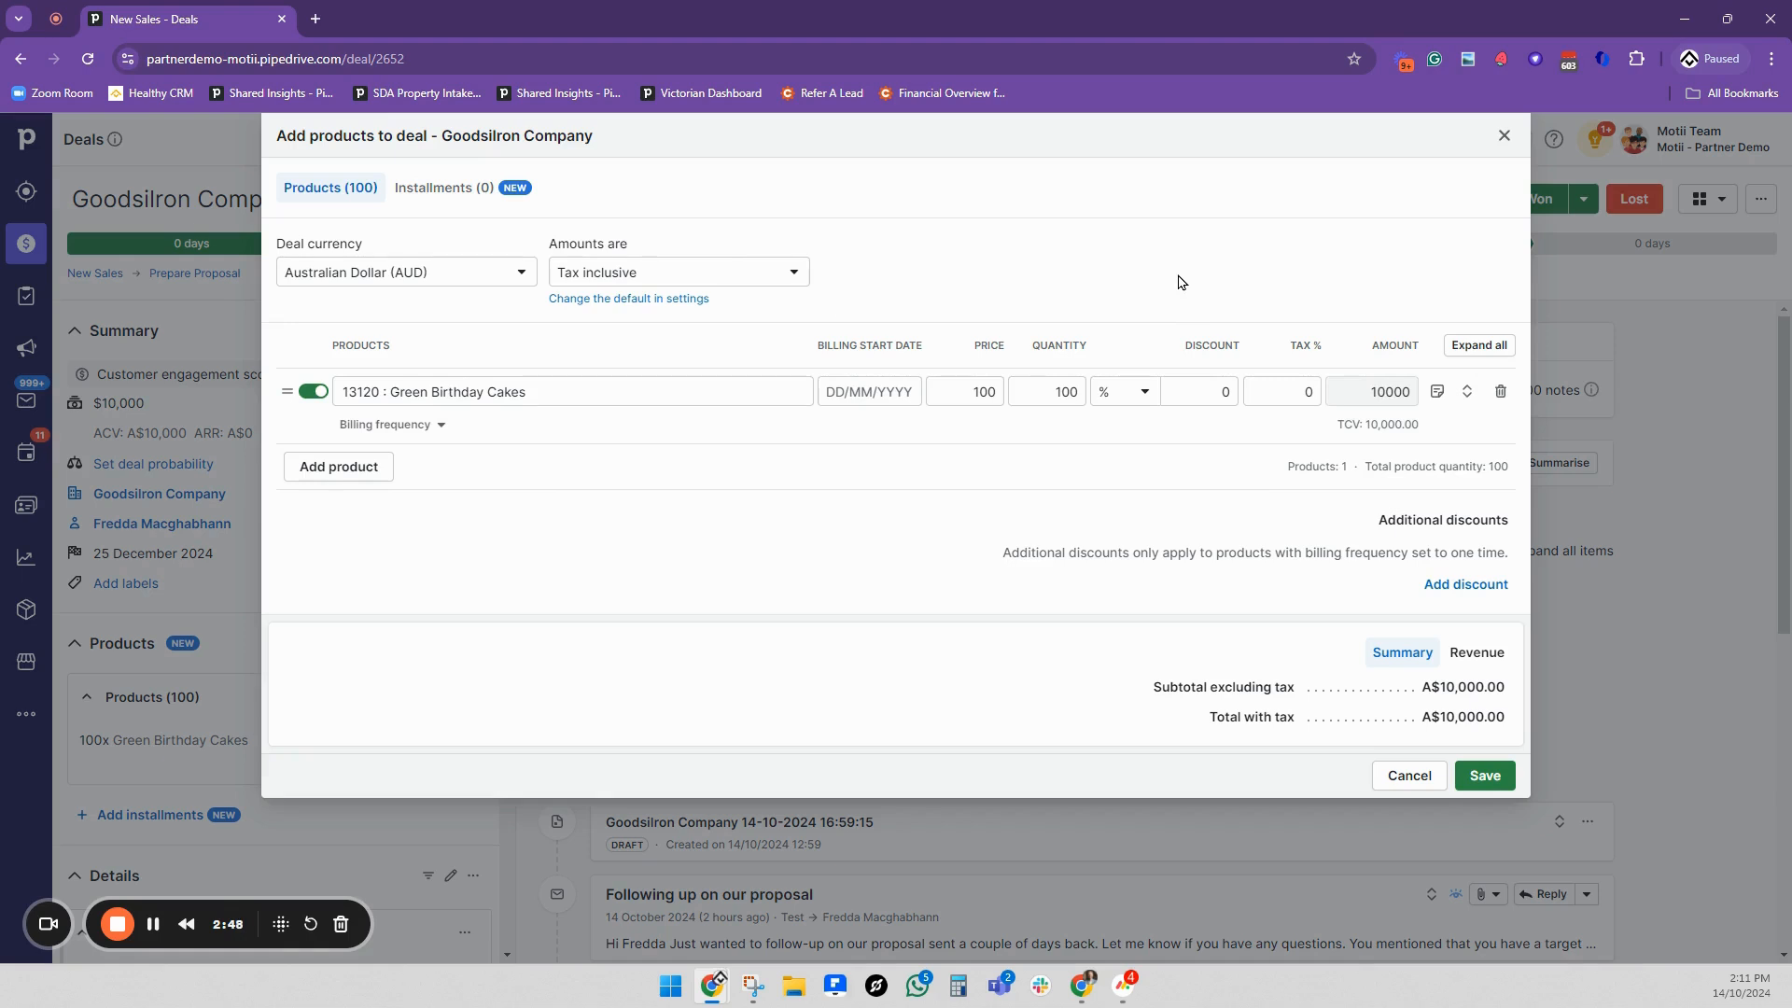
{"action": "left_click", "coordinate": [878, 387]}
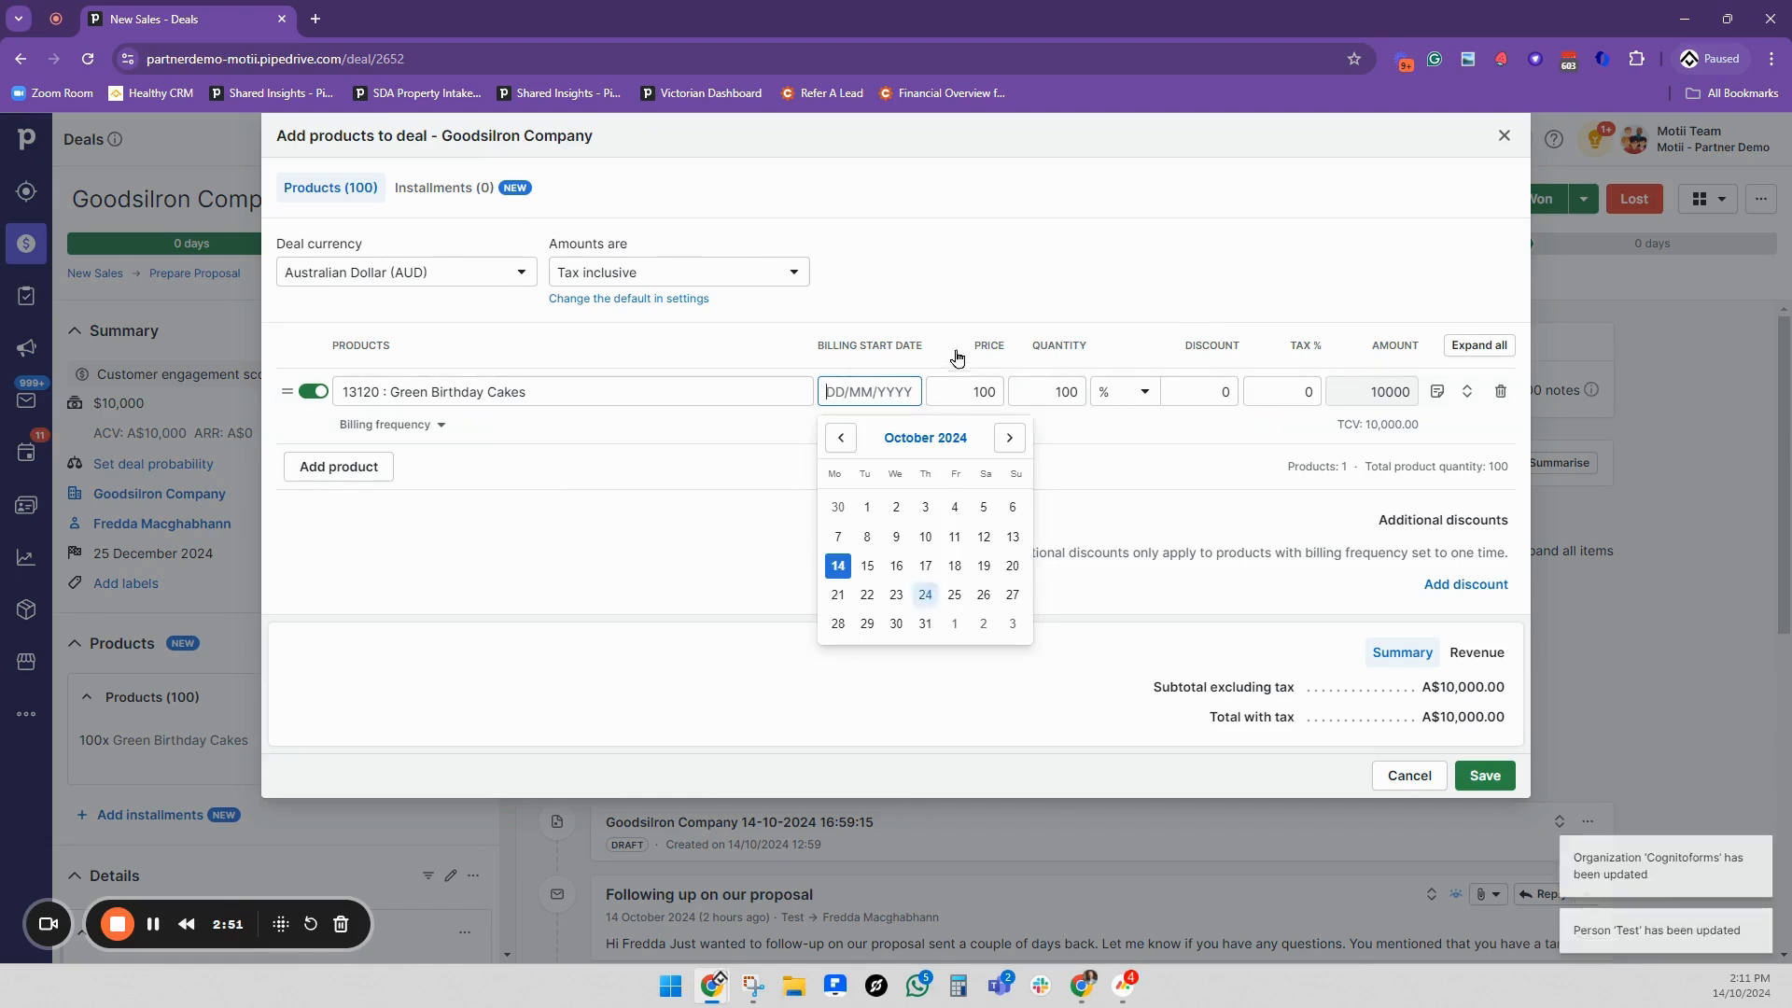
{"action": "left_click", "coordinate": [1063, 323]}
Add three installments to the deal: Installment 1 and Installment 2 at 3333.33 each, and Installment 3 at 3333.34.
{"action": "left_click", "coordinate": [442, 191]}
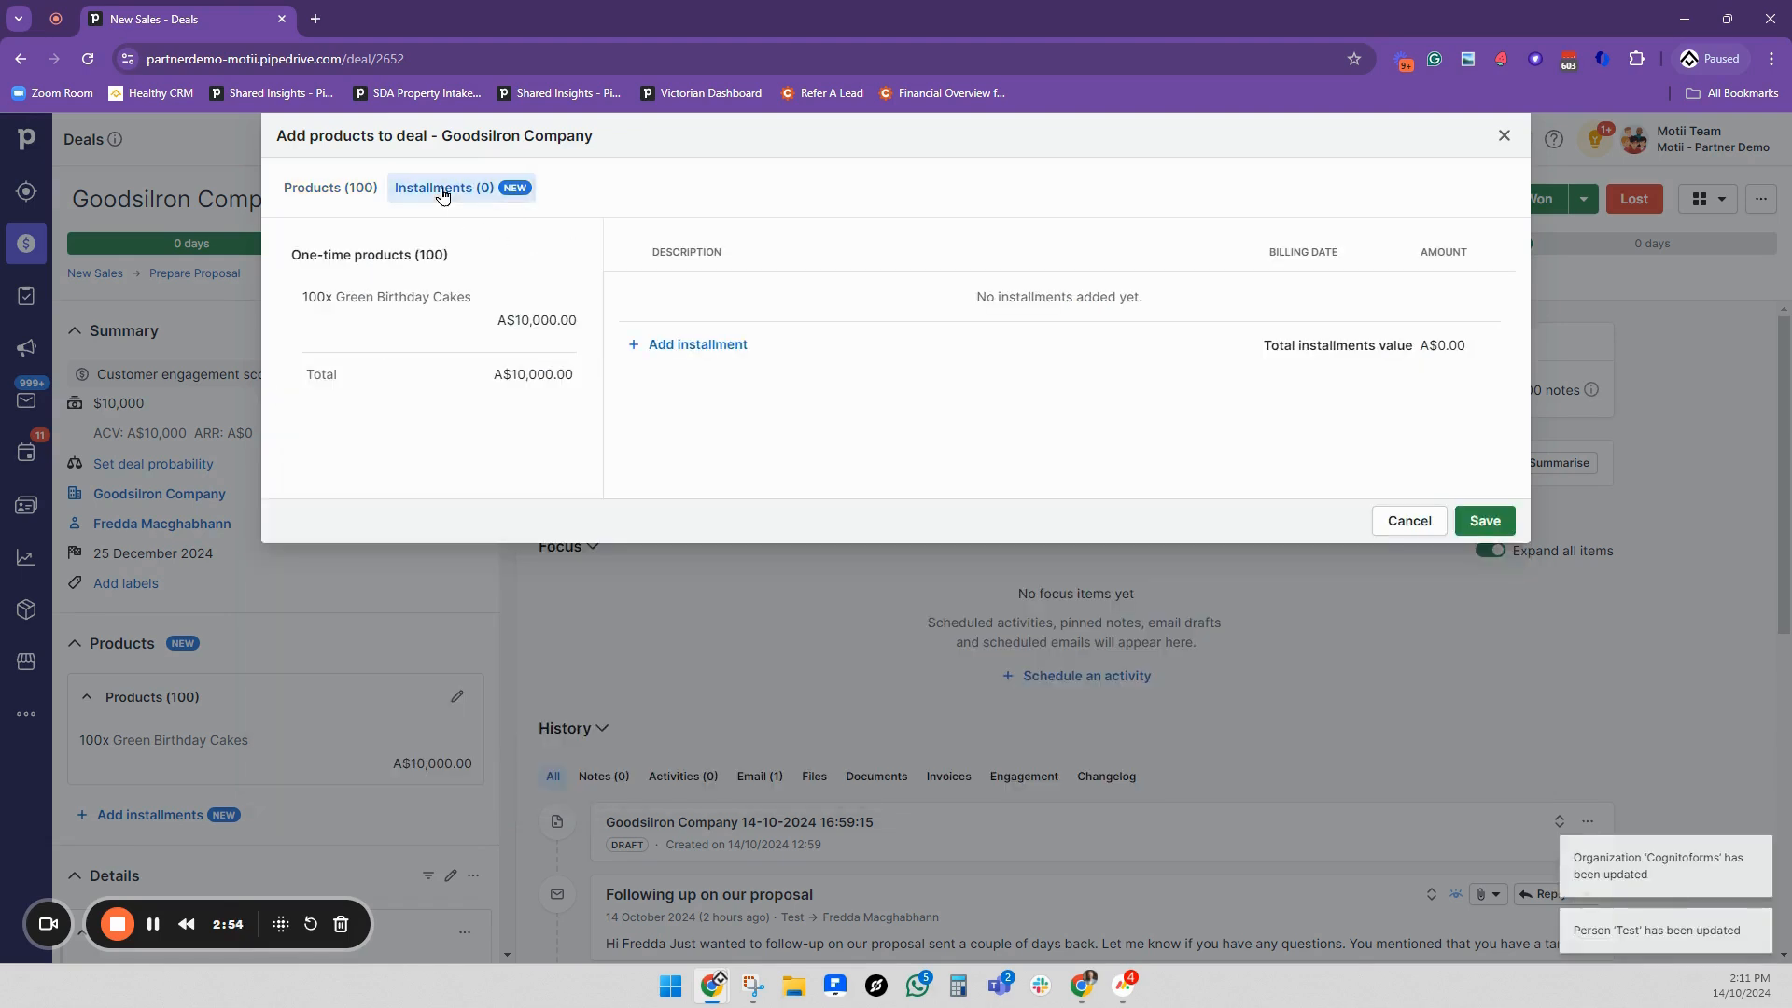
{"action": "left_click", "coordinate": [696, 345]}
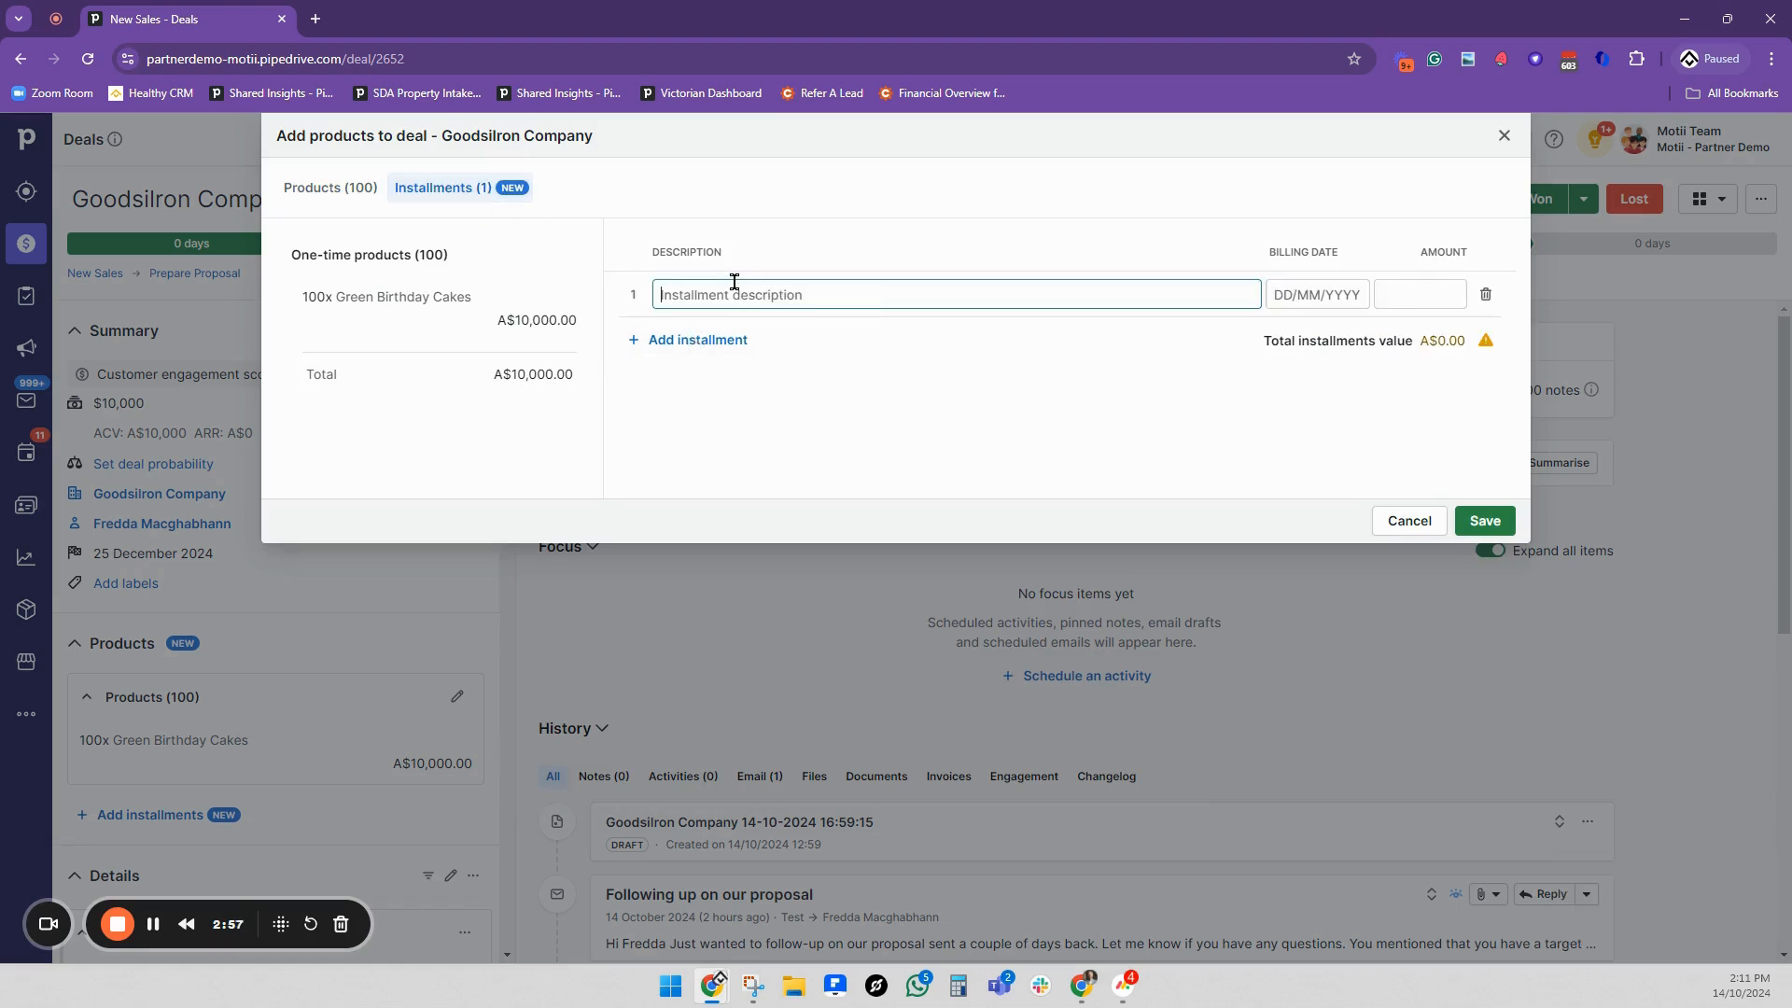
{"action": "type", "text": "INstallment 1"}
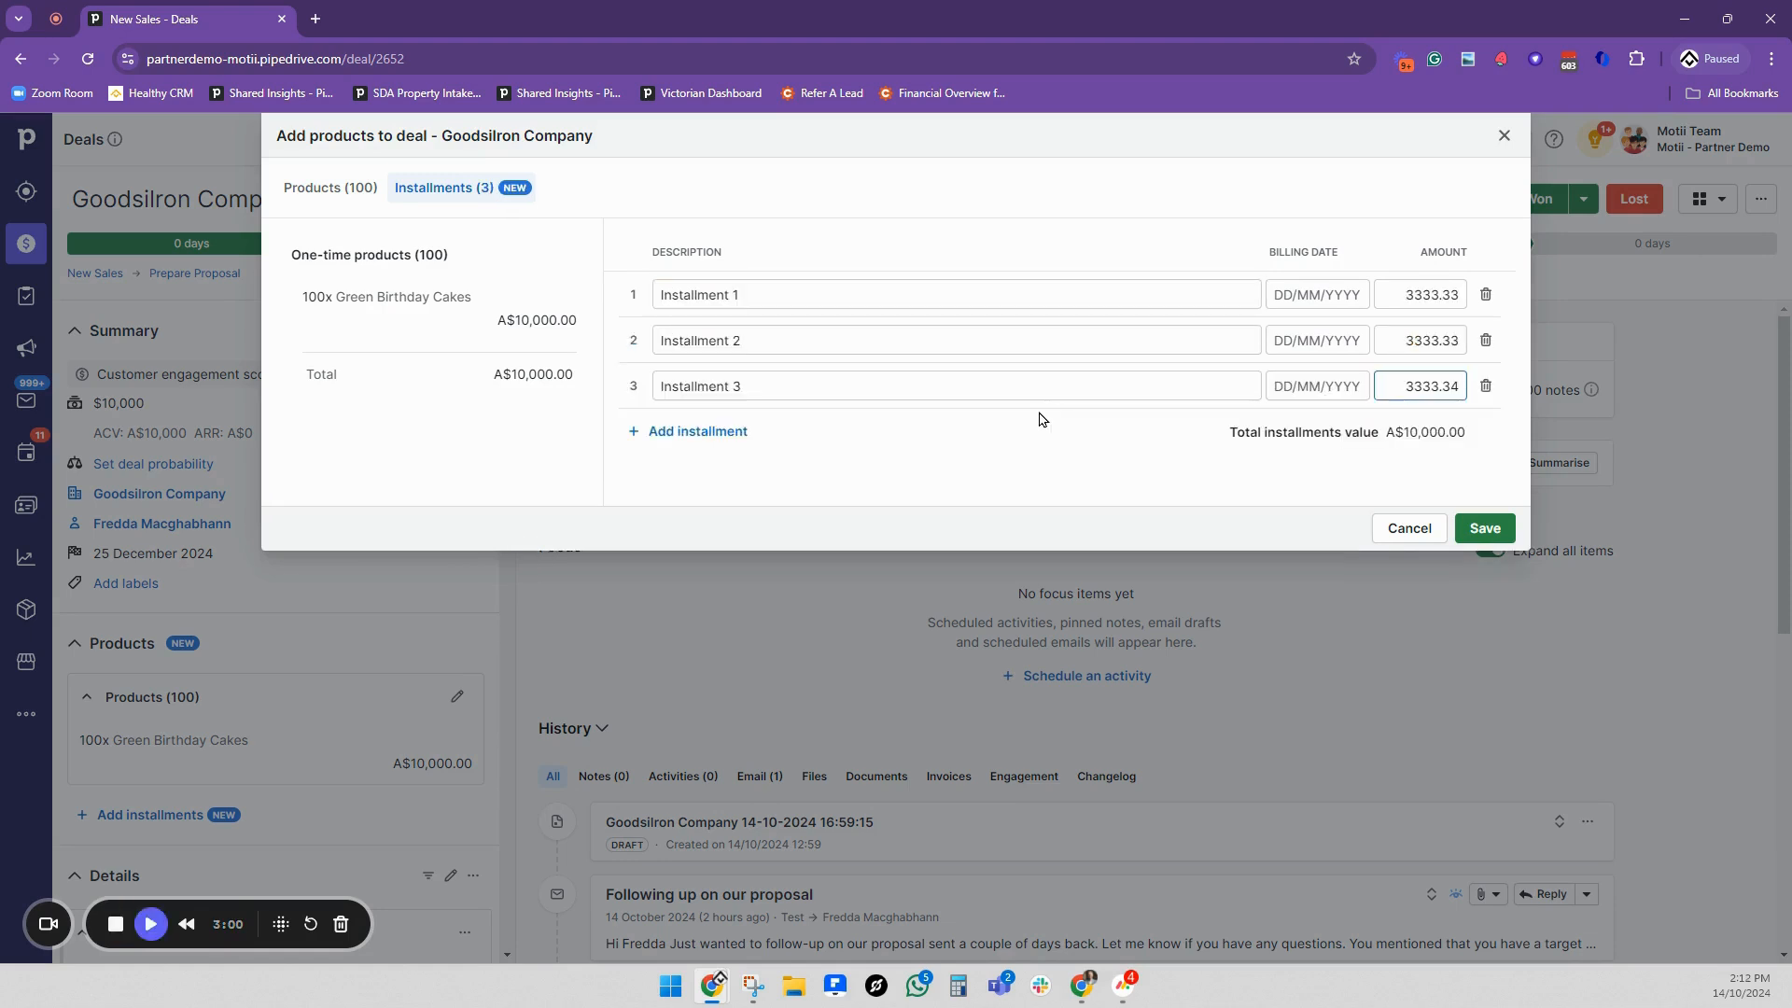
{"action": "key", "text": "alt"}
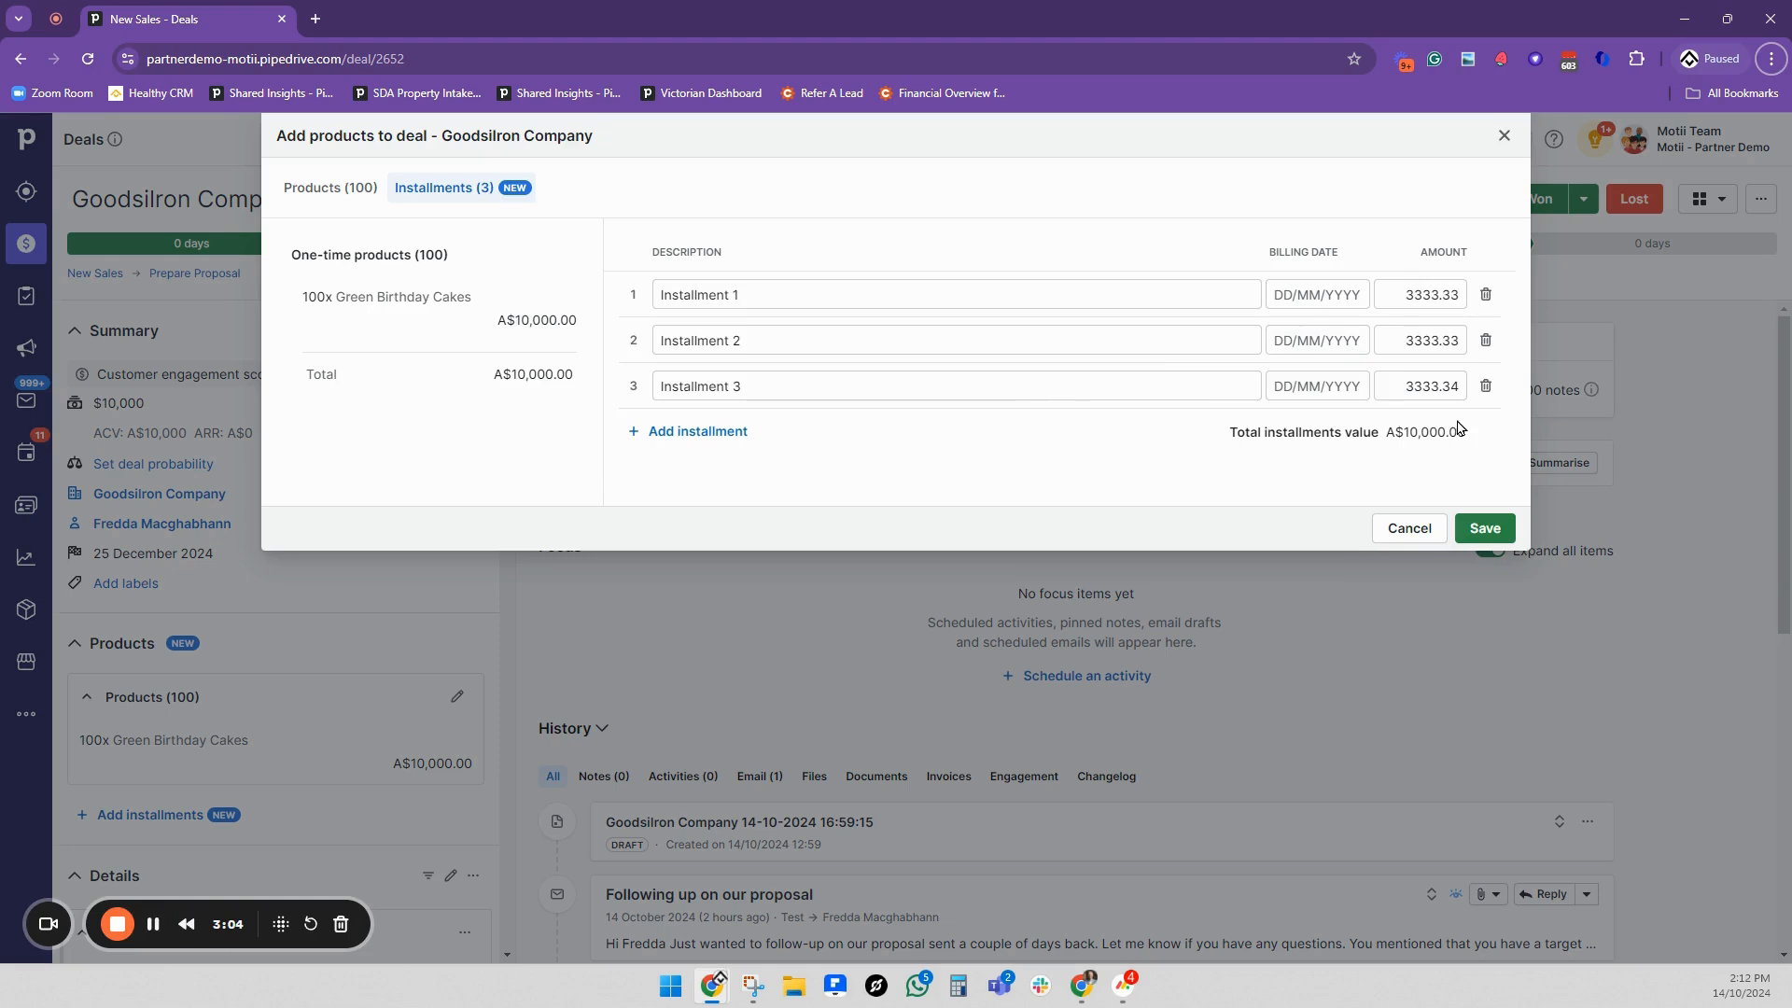
Set the billing date of Installment 1 to 30/11/2024 and of Installment 2 to 31/12/2024.
{"action": "left_click", "coordinate": [1332, 295]}
{"action": "left_click", "coordinate": [1457, 340]}
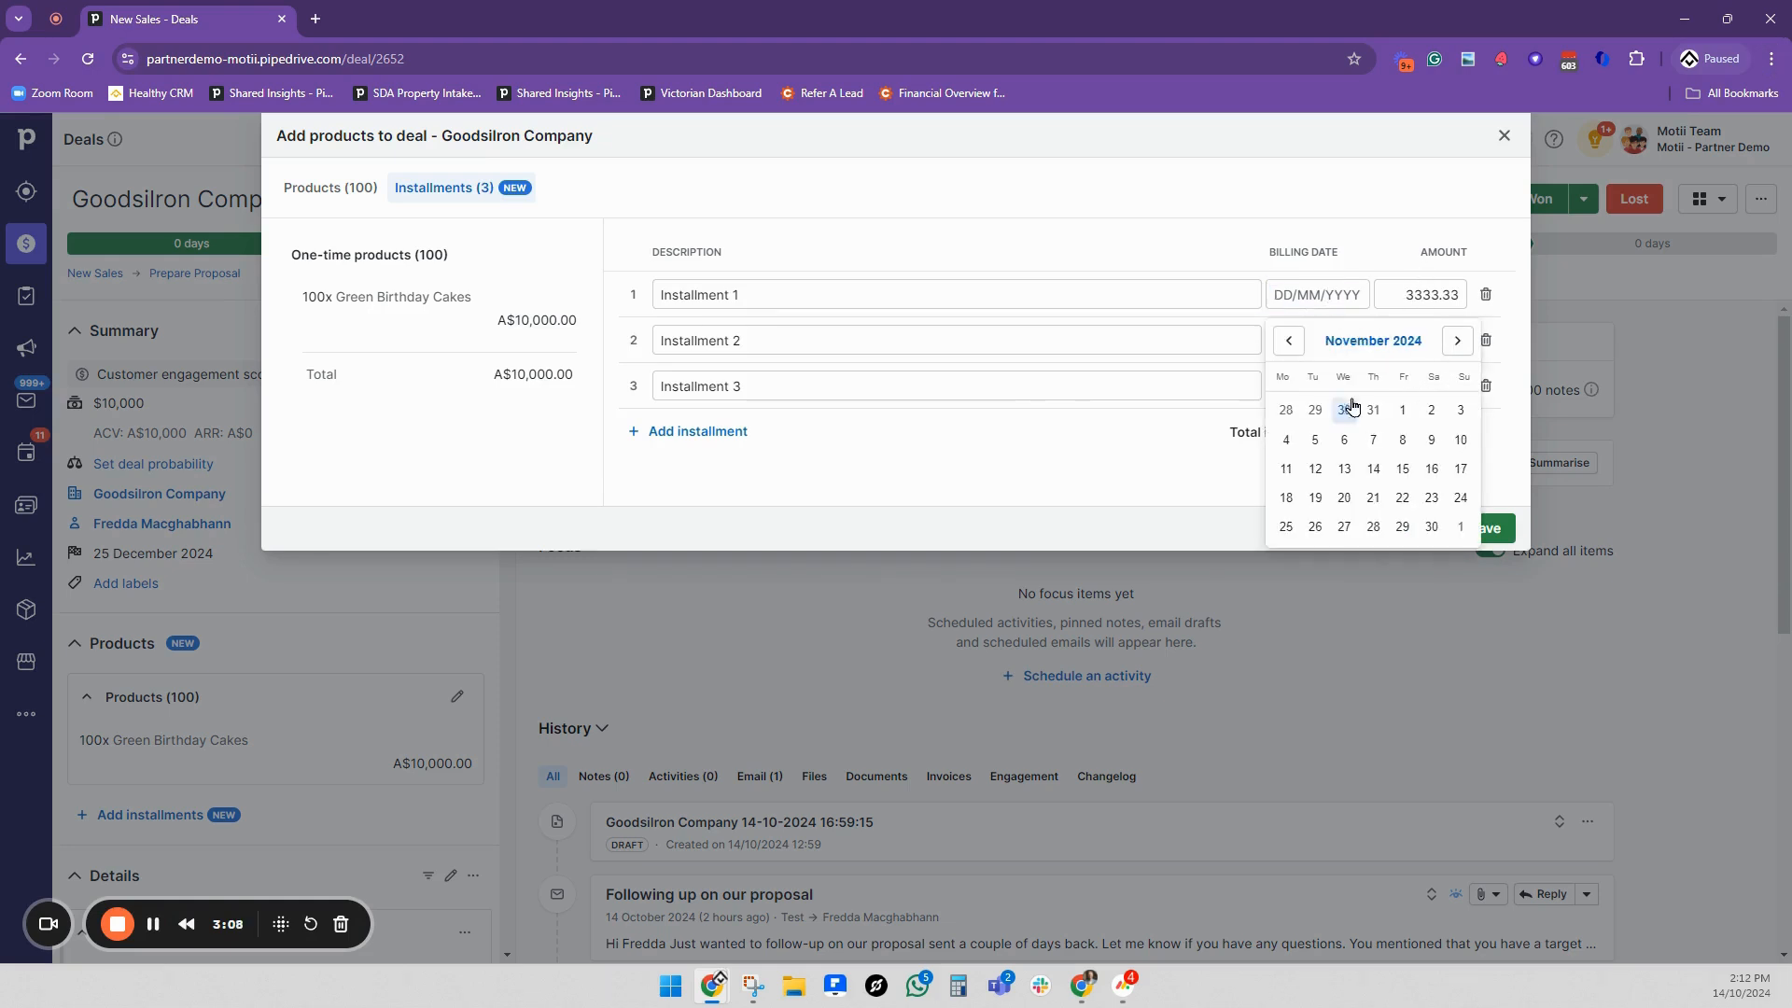
{"action": "left_click", "coordinate": [1431, 526]}
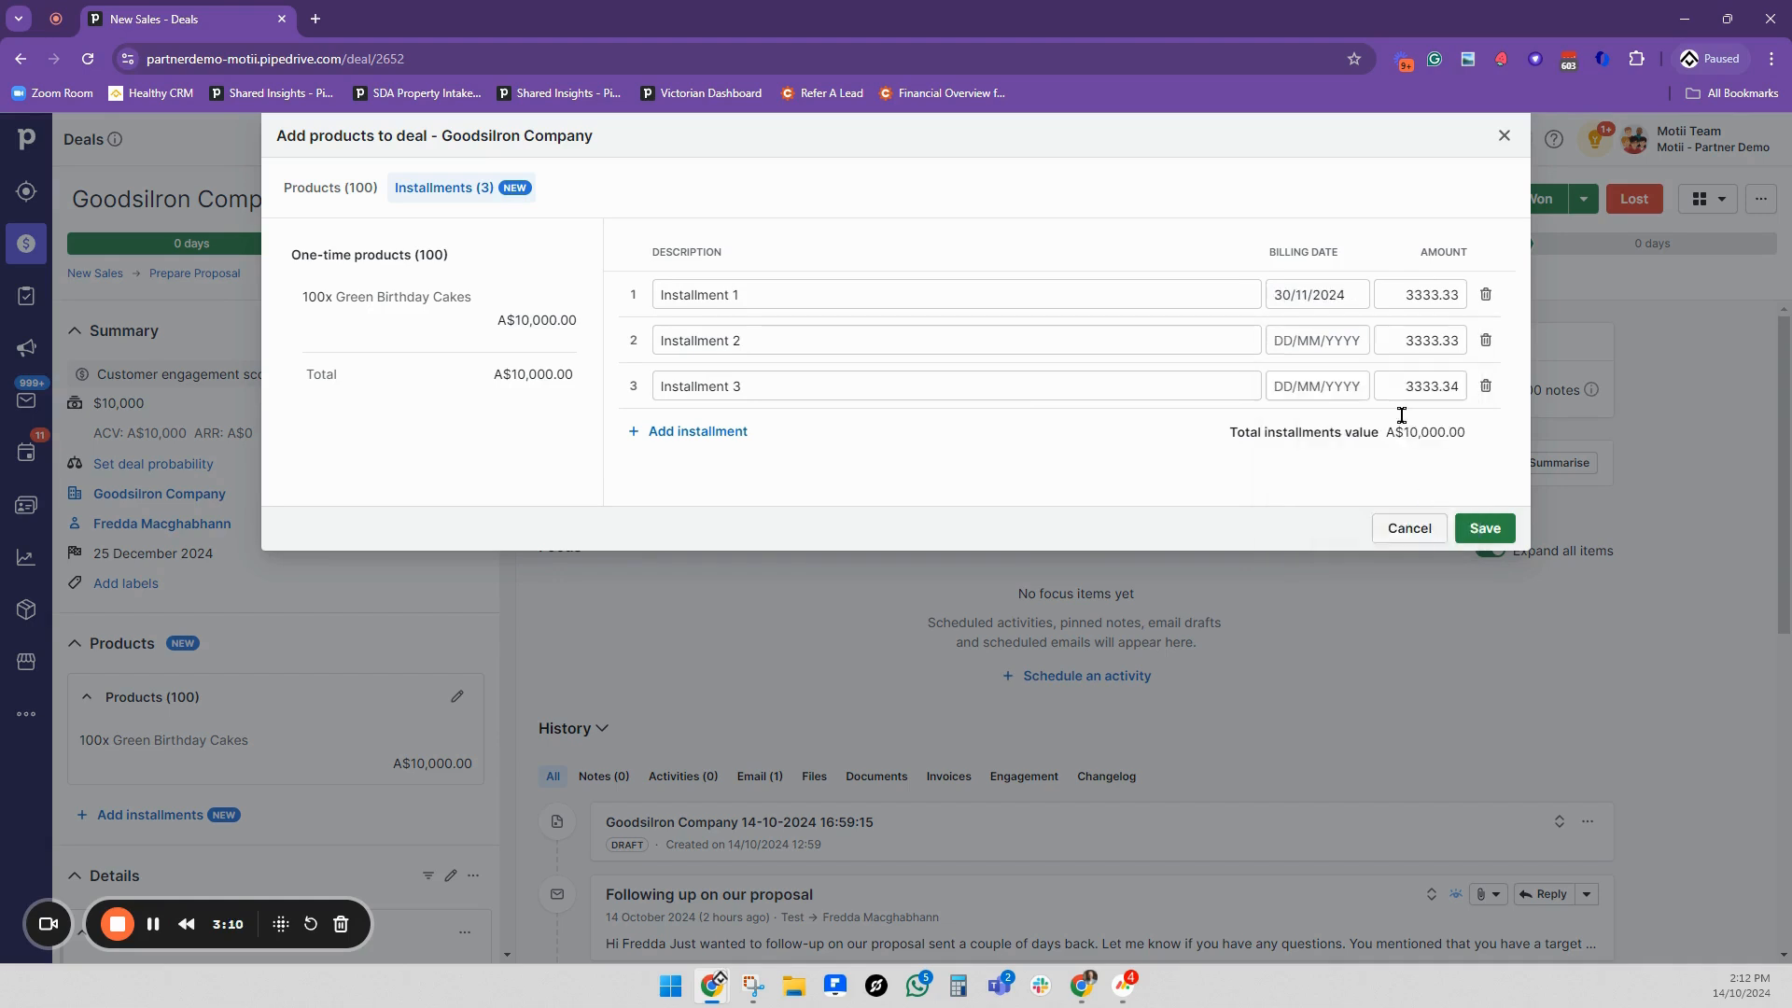
{"action": "left_click", "coordinate": [1341, 338]}
{"action": "left_click", "coordinate": [1457, 387]}
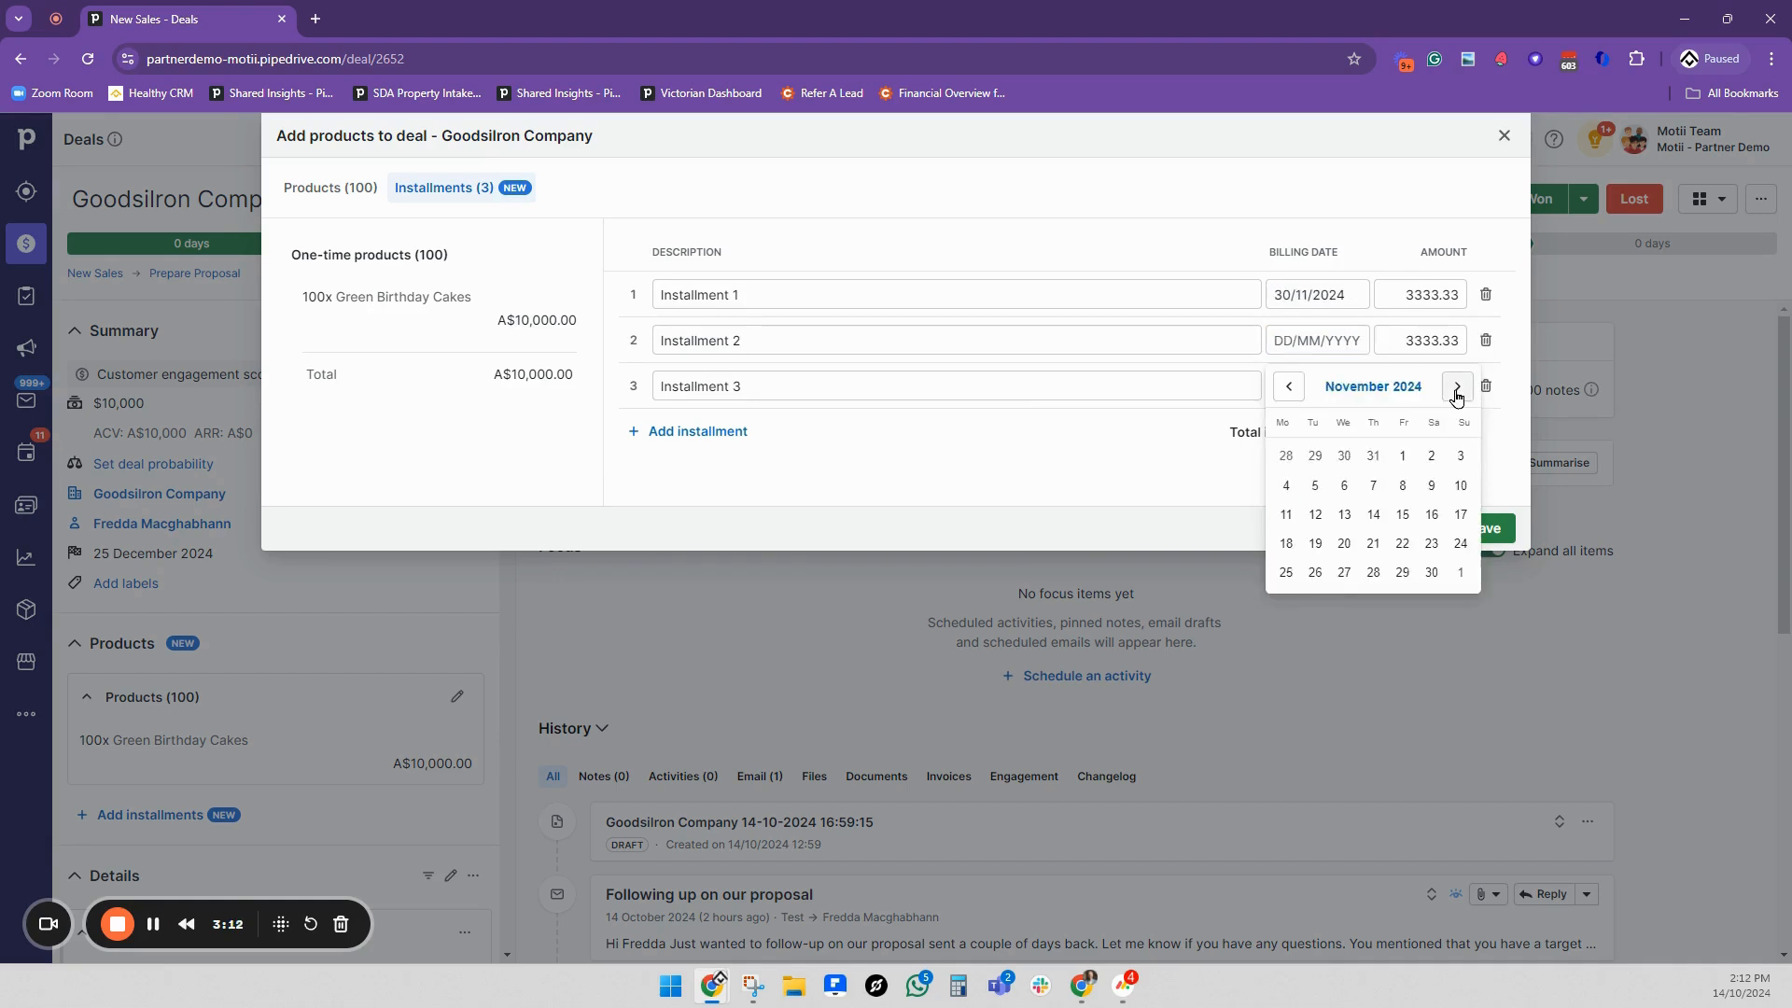
{"action": "left_click", "coordinate": [1457, 386]}
{"action": "left_click", "coordinate": [1316, 601]}
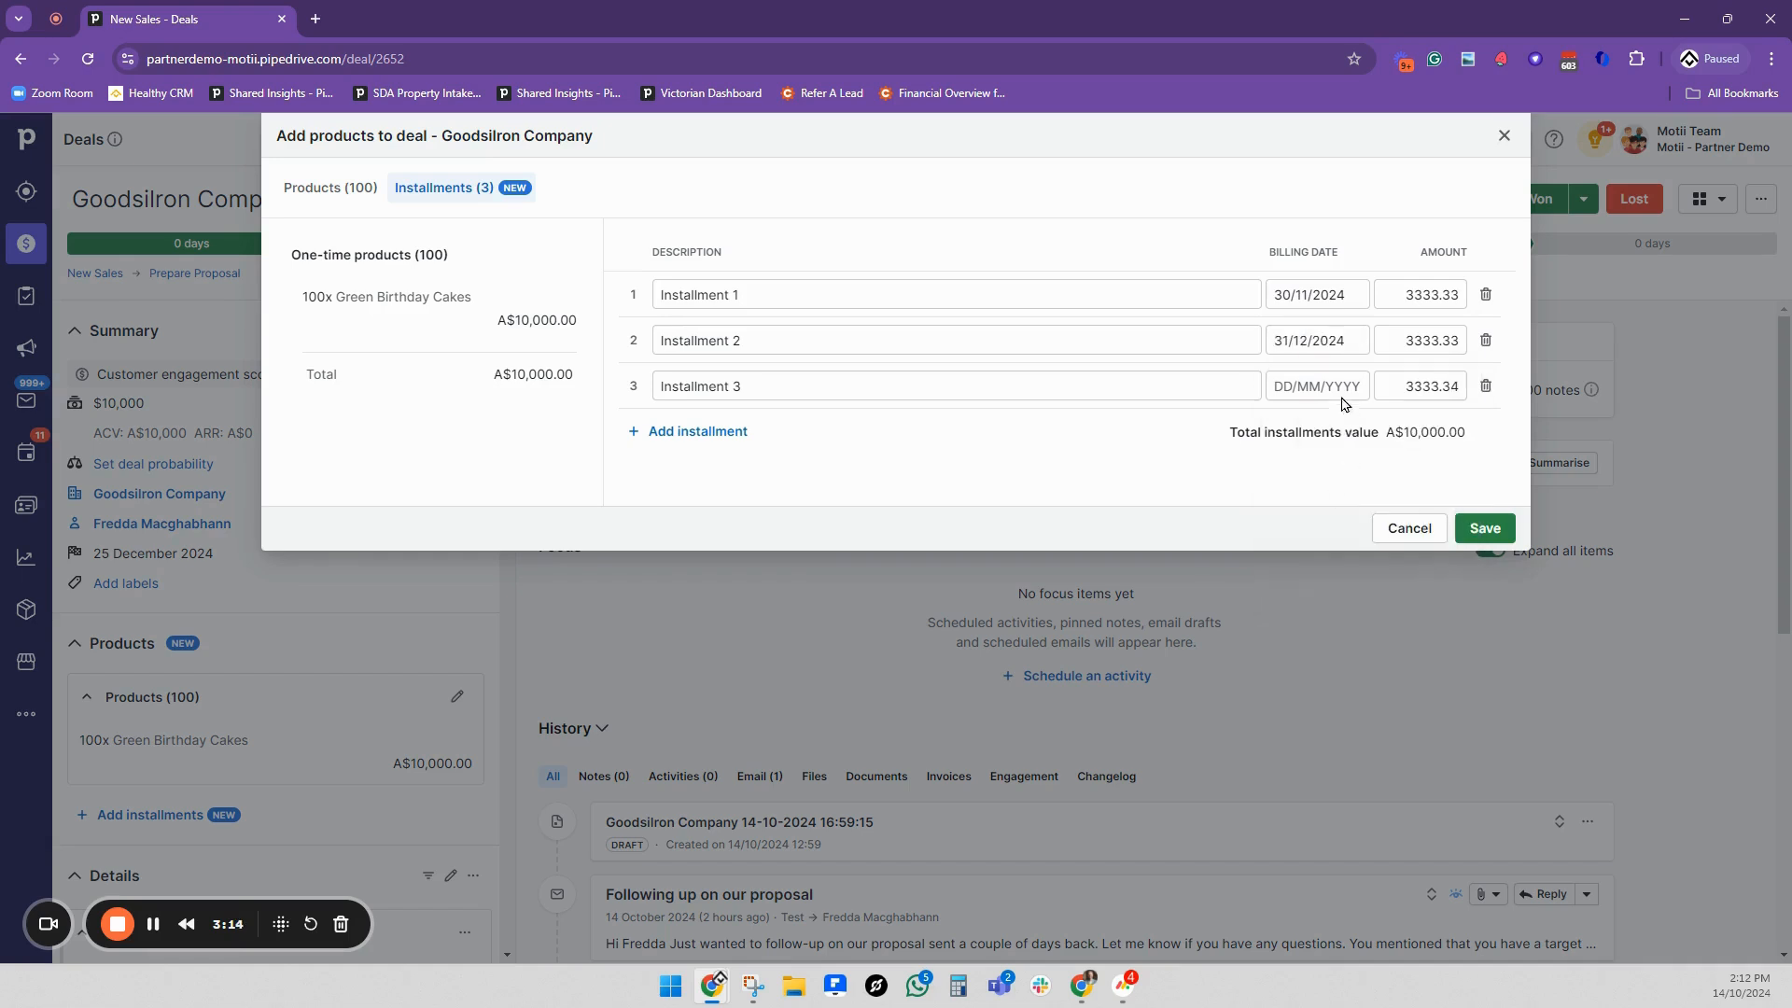
Set the billing date of Installment 3 to 31/01/2025 and save the deal's installments.
{"action": "left_click", "coordinate": [1335, 382]}
{"action": "left_click", "coordinate": [1457, 432]}
{"action": "left_click", "coordinate": [1457, 432]}
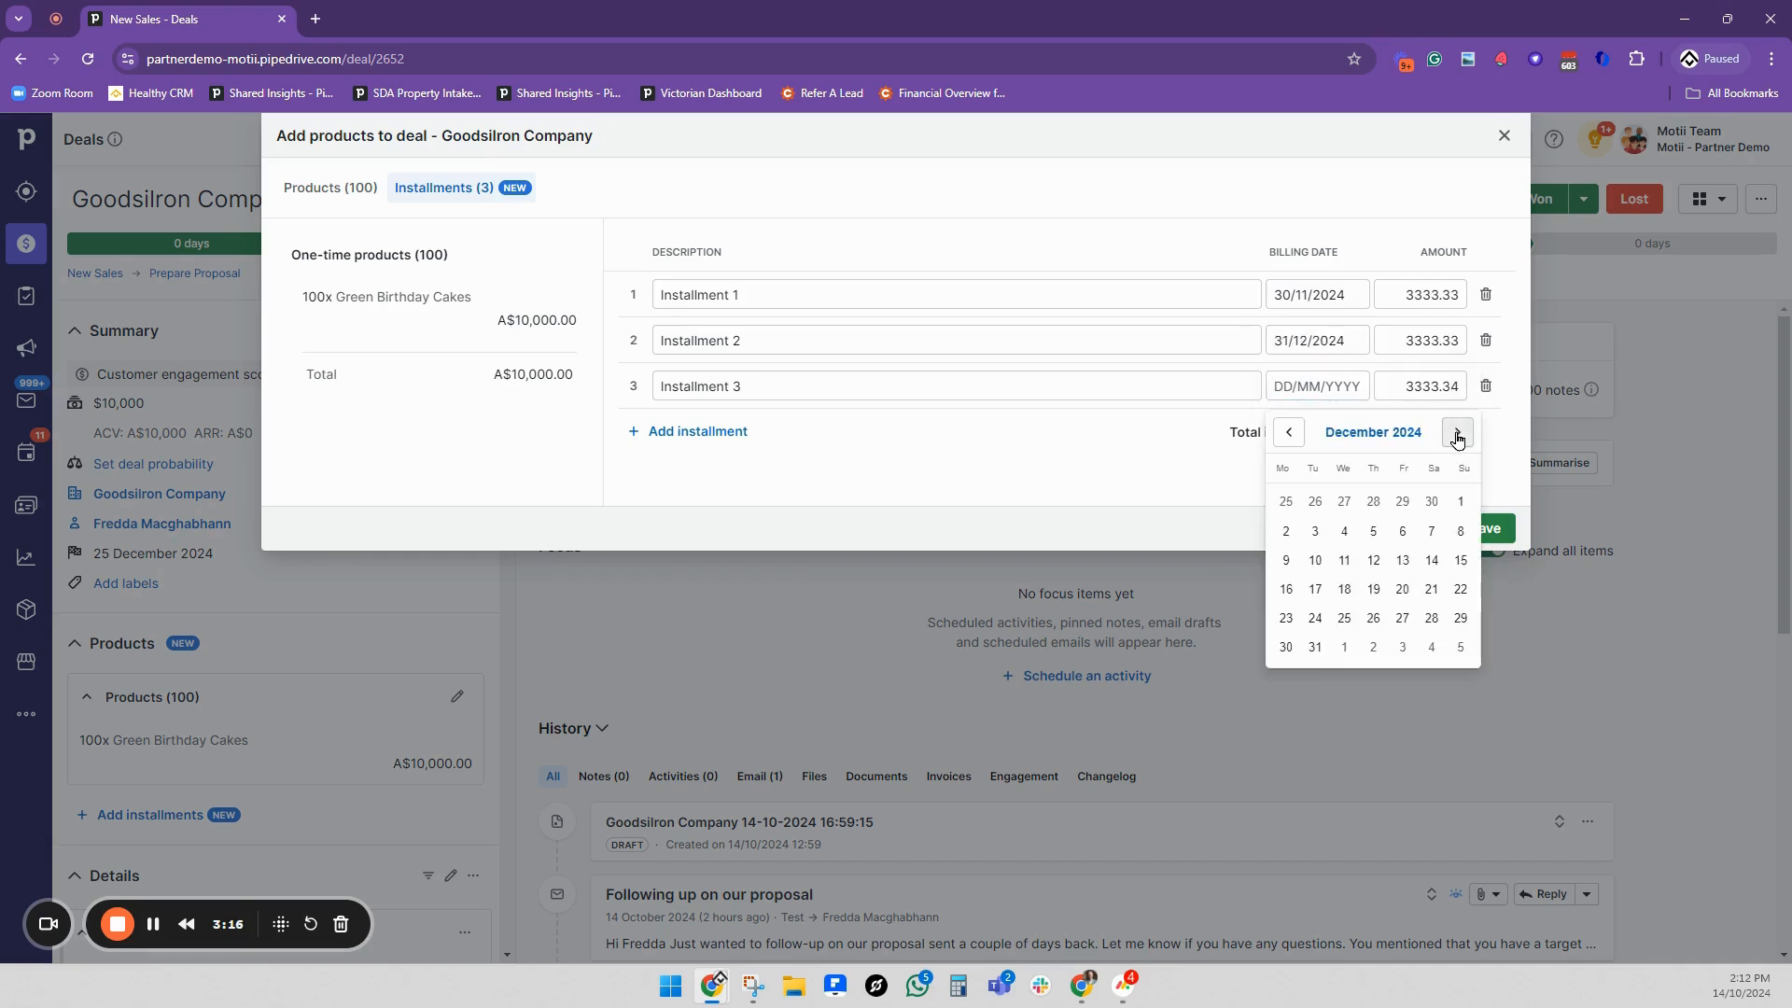
{"action": "left_click", "coordinate": [1457, 432]}
{"action": "left_click", "coordinate": [1402, 618]}
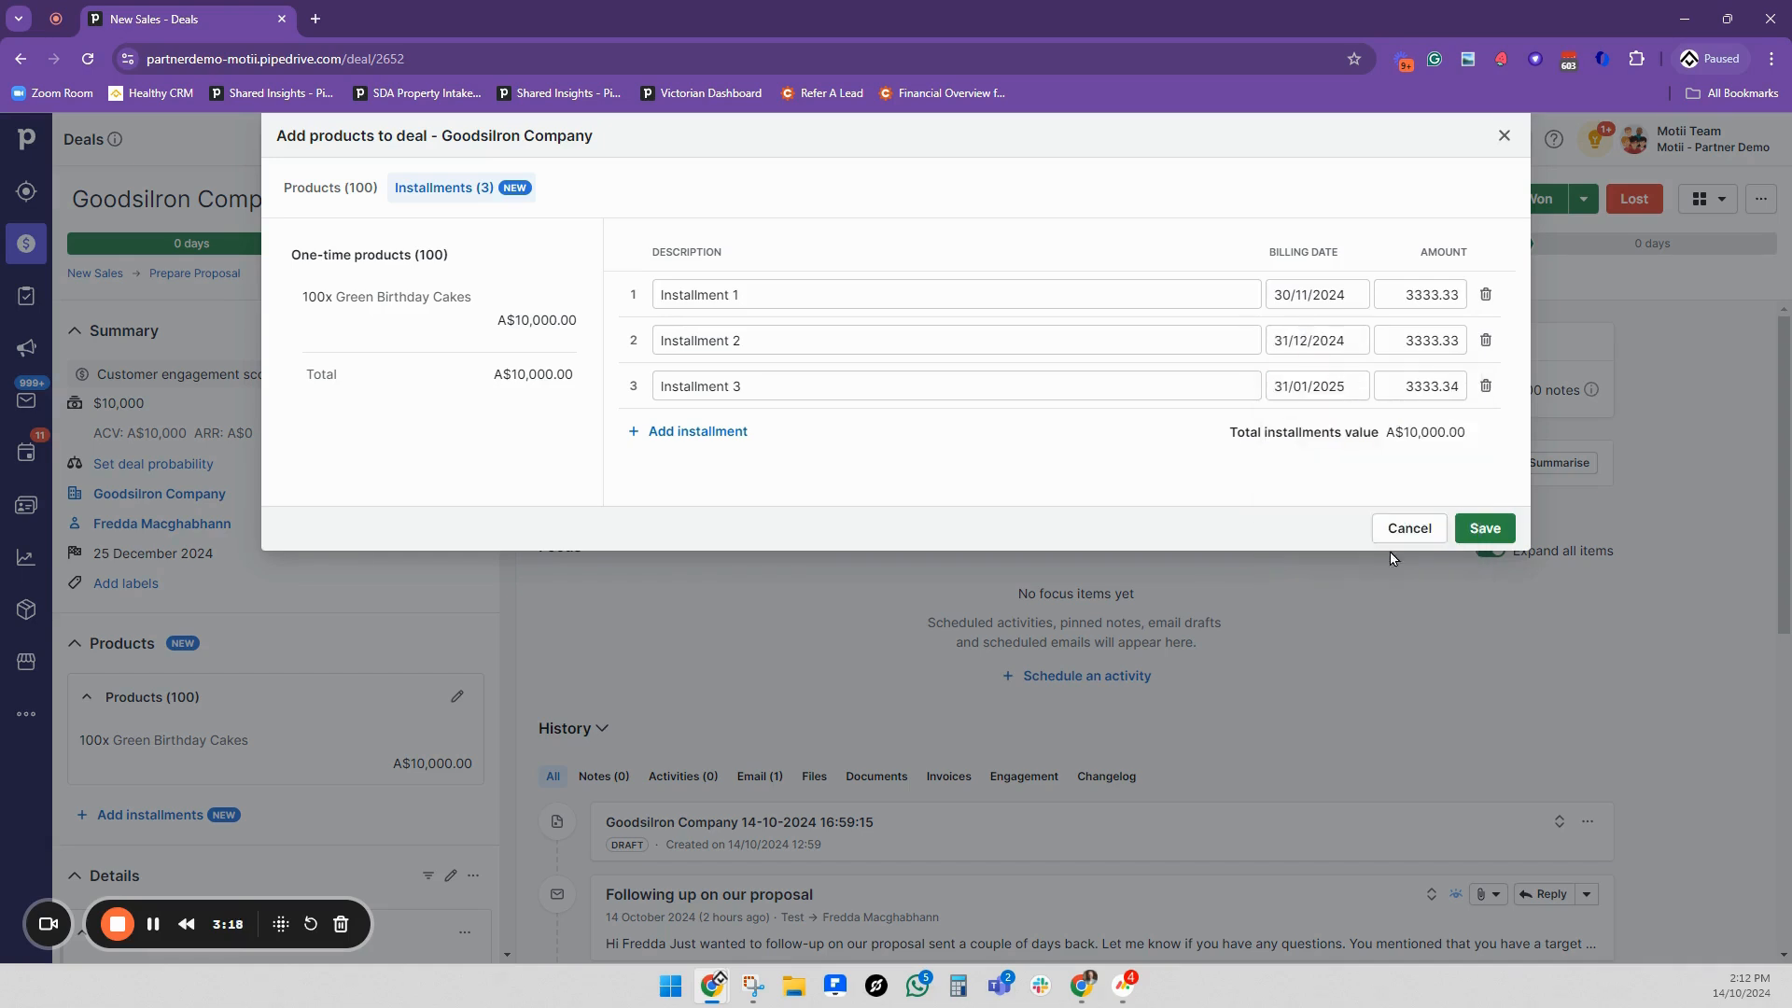
{"action": "left_click", "coordinate": [1484, 531]}
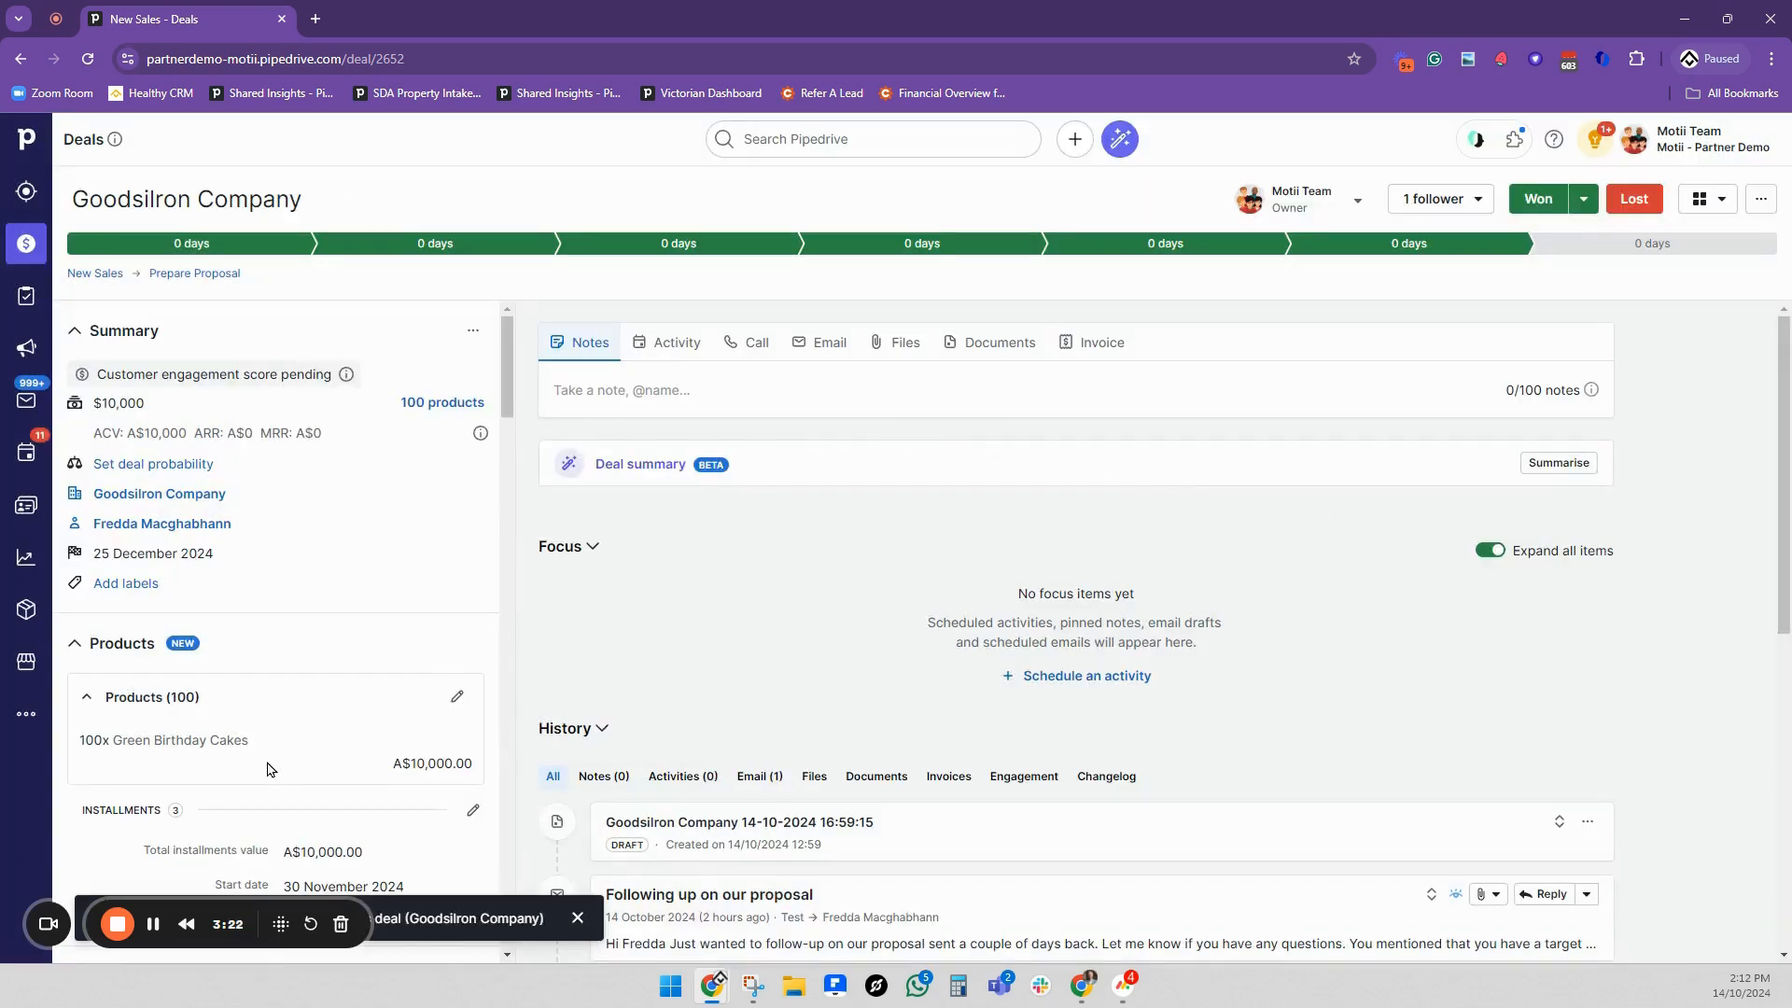
Examine the Goodsilron Company installment among the December revenue items of the Product revenue forecast on the Forecast dashboard.
{"action": "scroll", "coordinate": [271, 769], "scroll_direction": "down", "scroll_amount": 1}
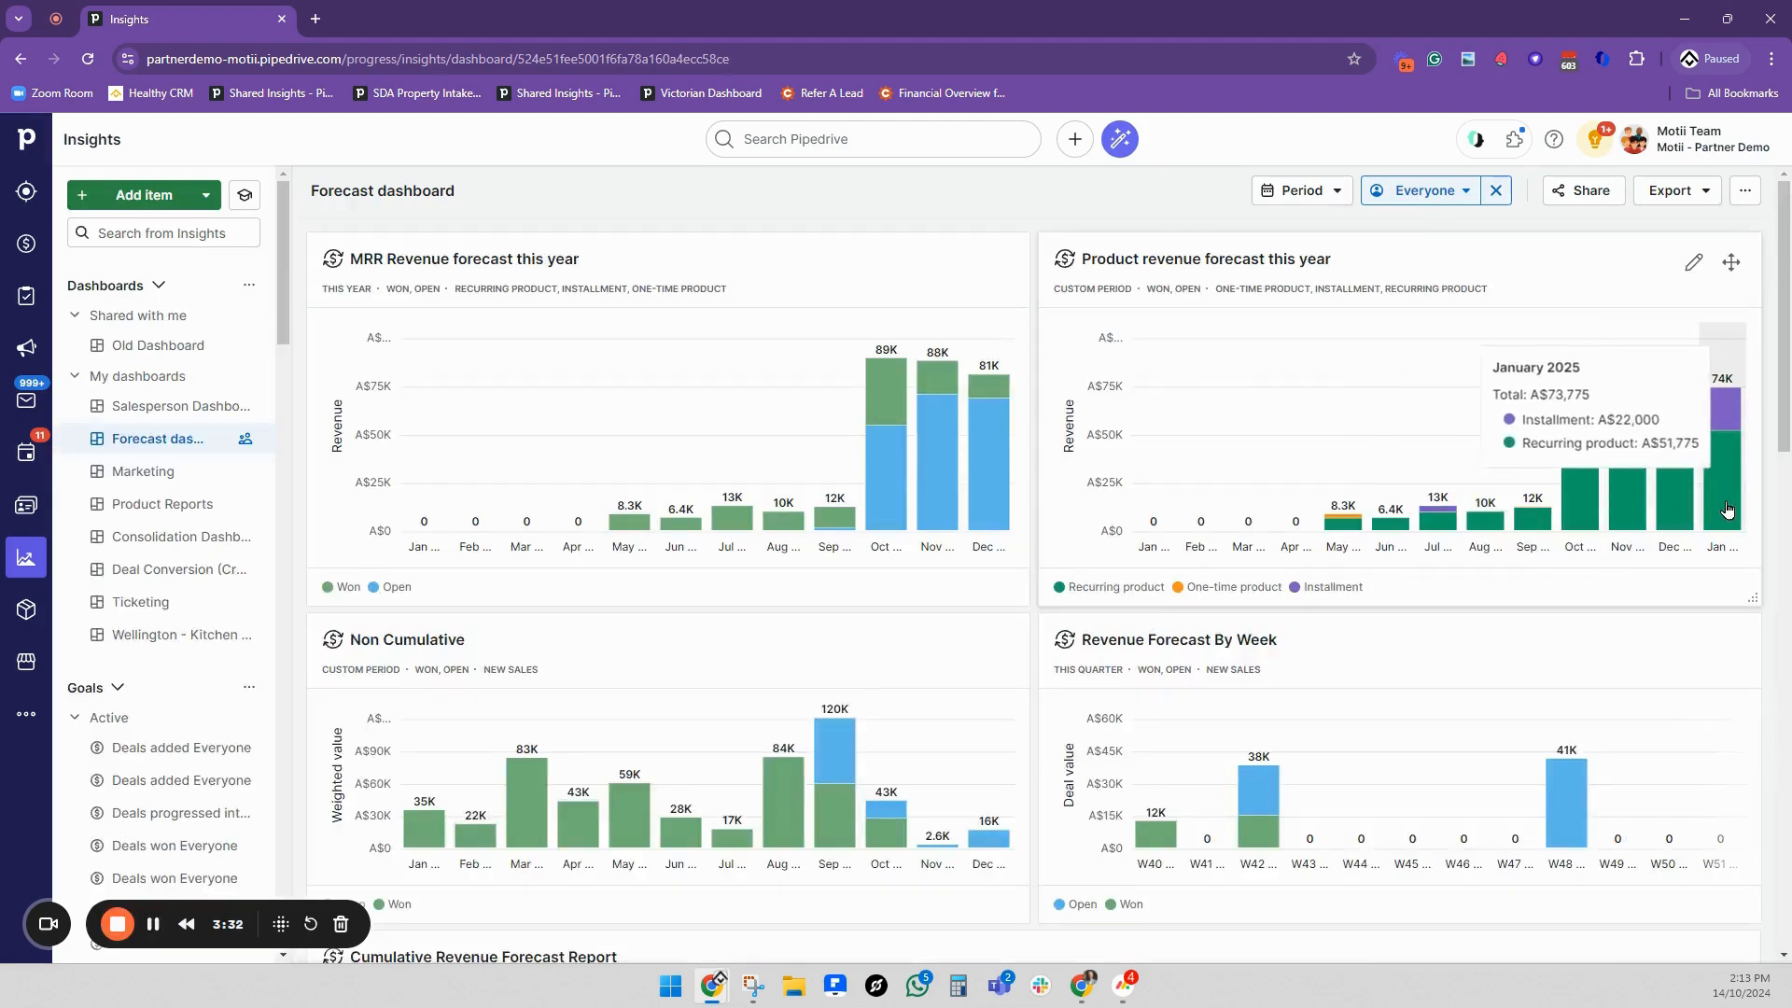
{"action": "left_click", "coordinate": [1678, 491]}
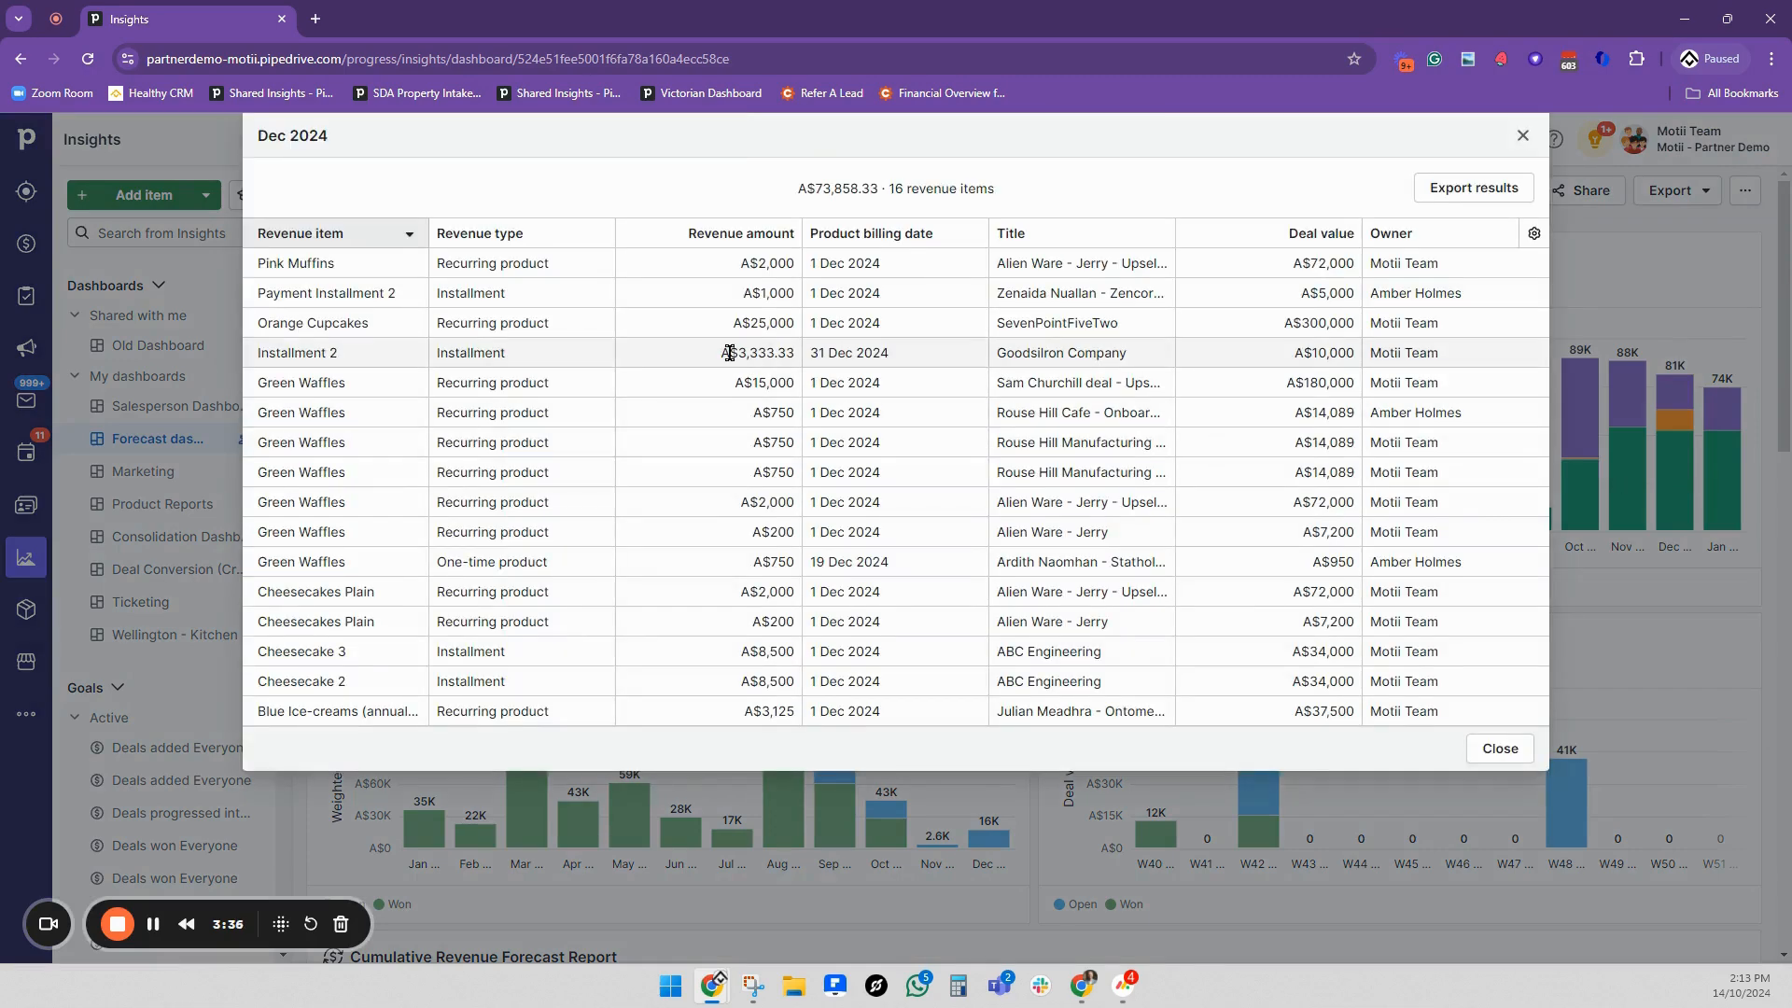
{"action": "left_click_drag", "start_coordinate": [720, 353], "coordinate": [803, 359]}
{"action": "left_click", "coordinate": [1523, 135]}
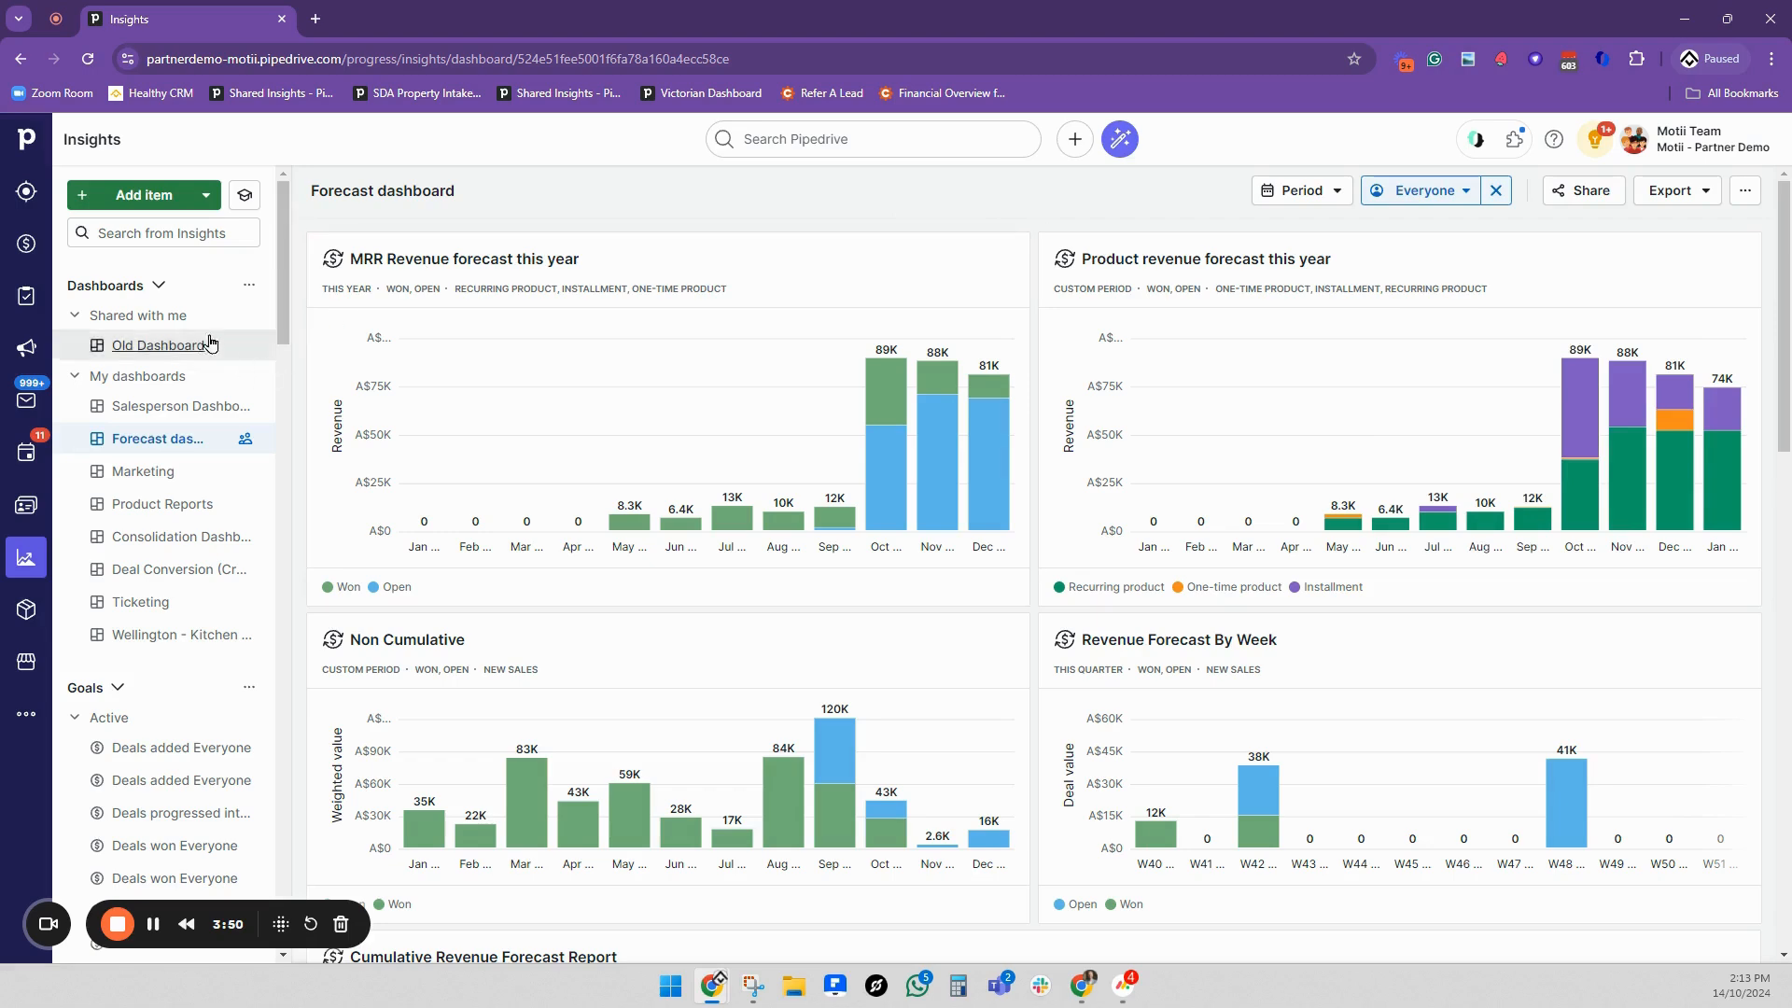
Open the products of the SevenPointFiveTwo deal and examine the billing start date and price of Orange Cupcakes.
{"action": "left_click", "coordinate": [26, 243]}
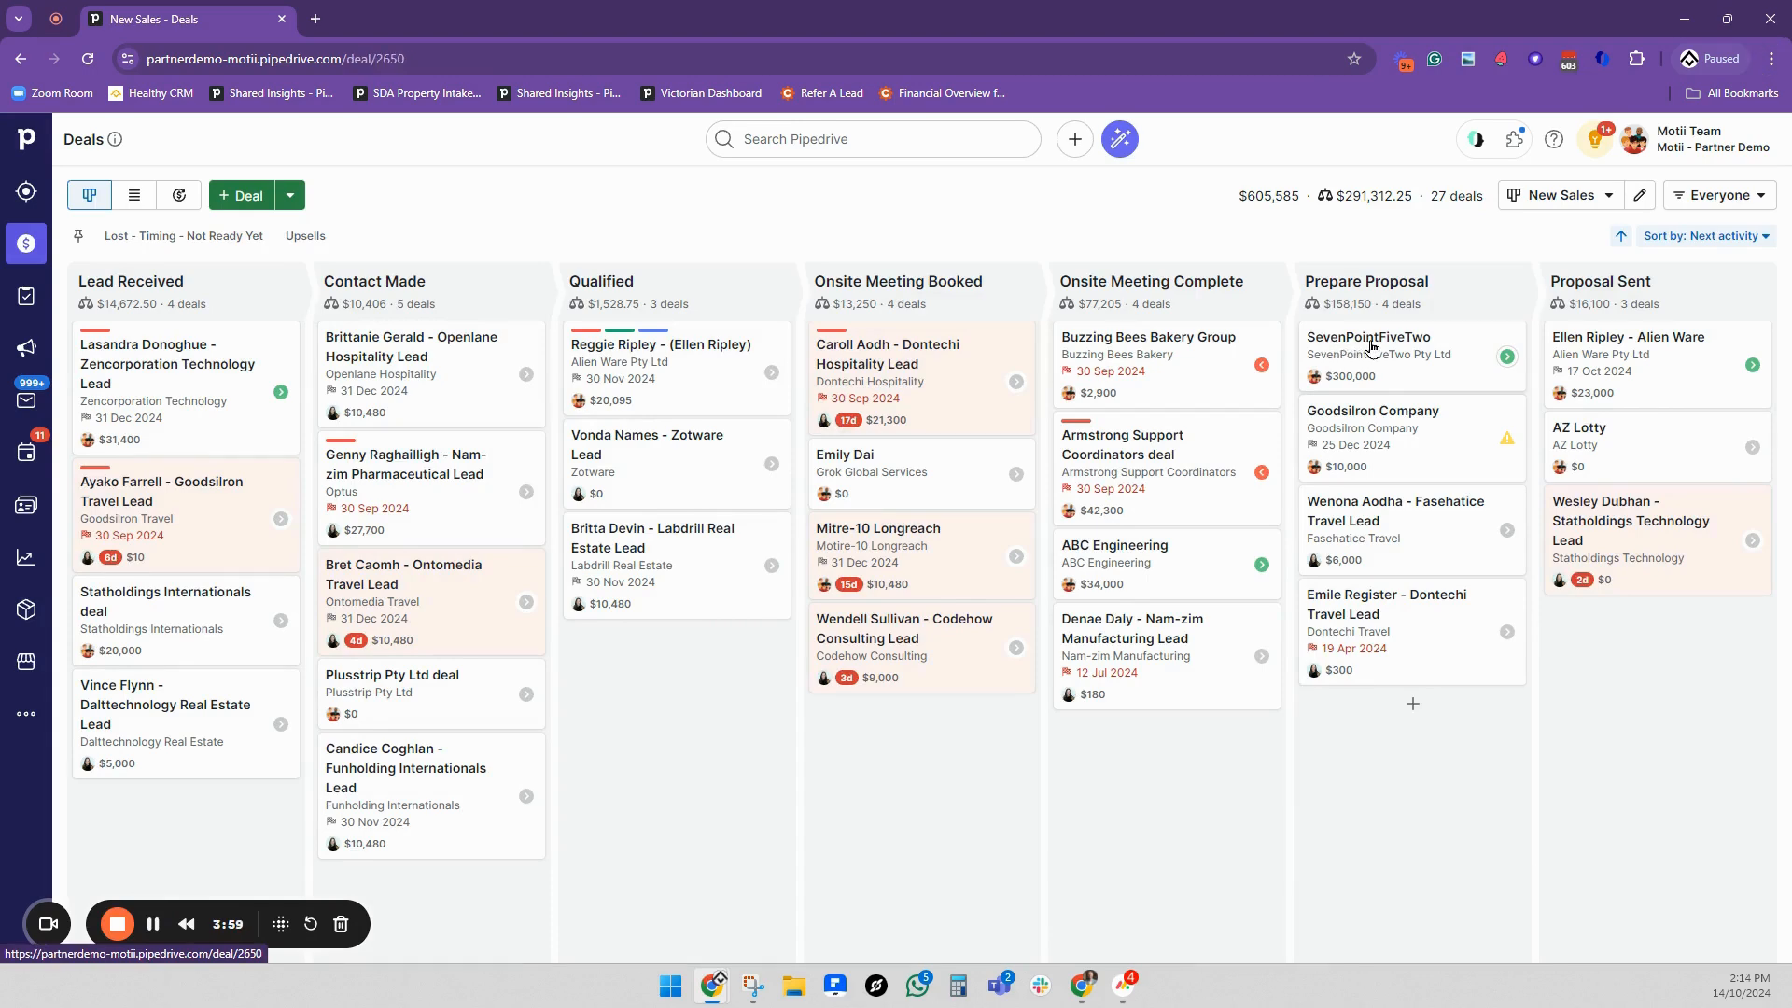
{"action": "left_click", "coordinate": [1371, 348]}
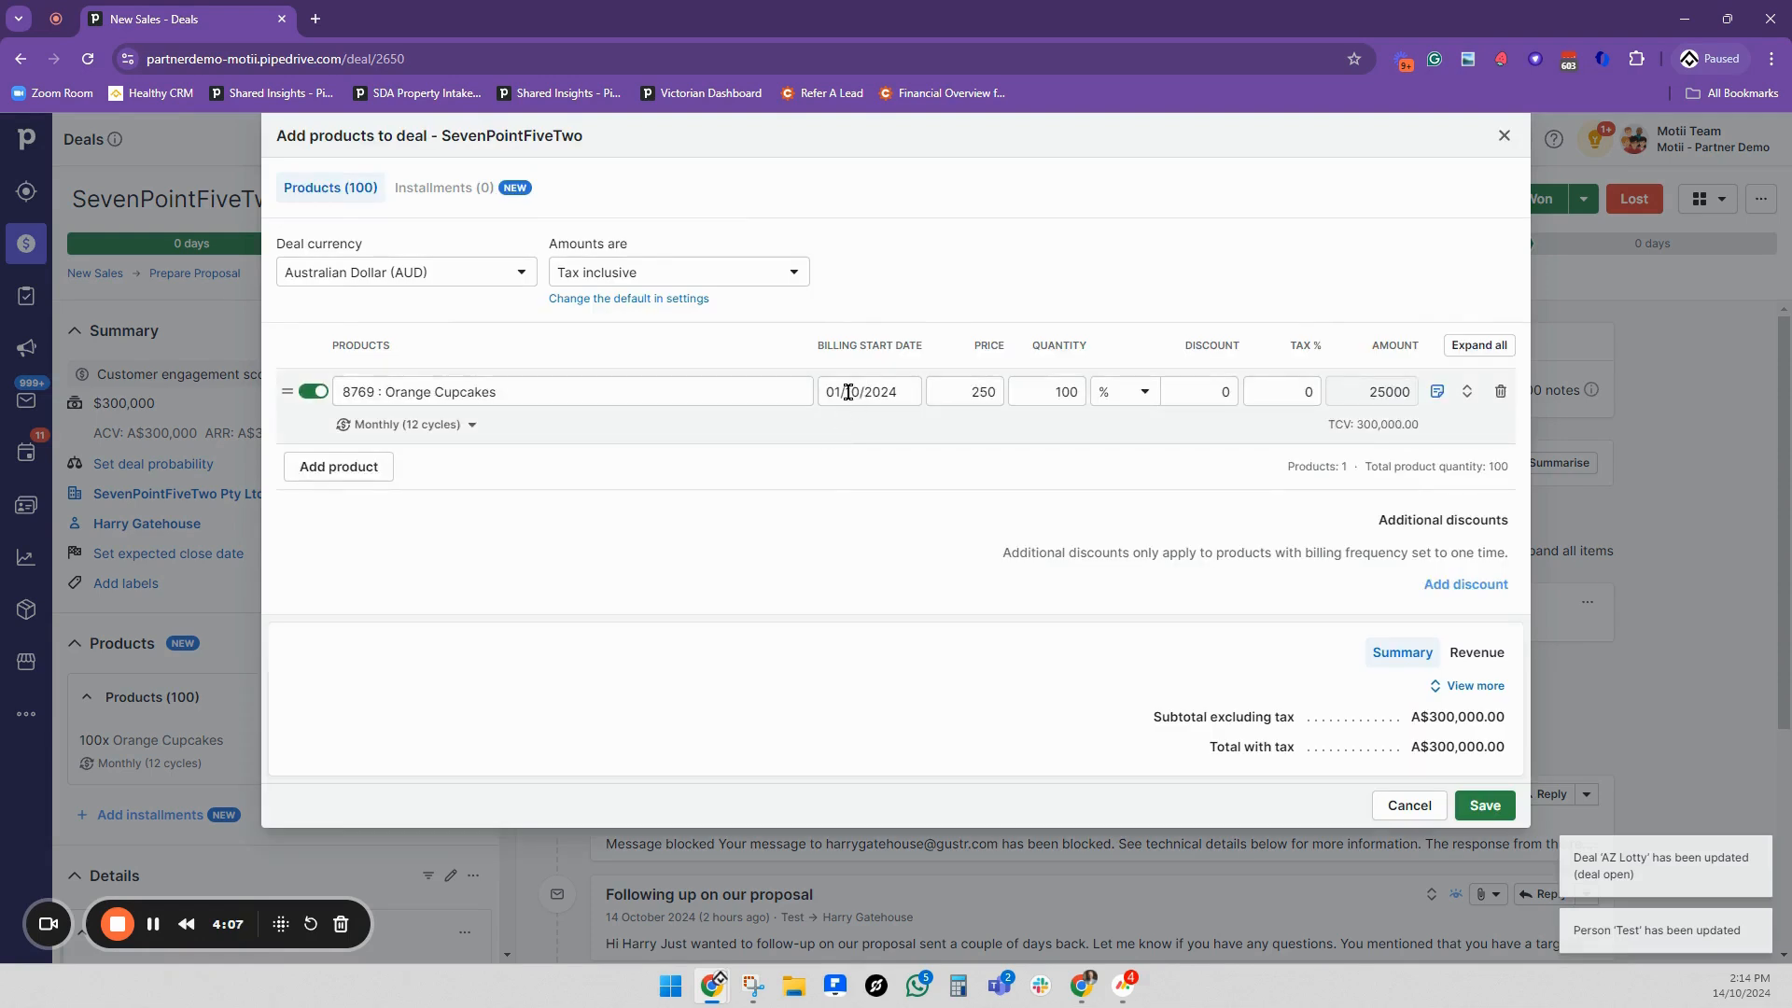
{"action": "left_click_drag", "start_coordinate": [959, 392], "coordinate": [987, 393]}
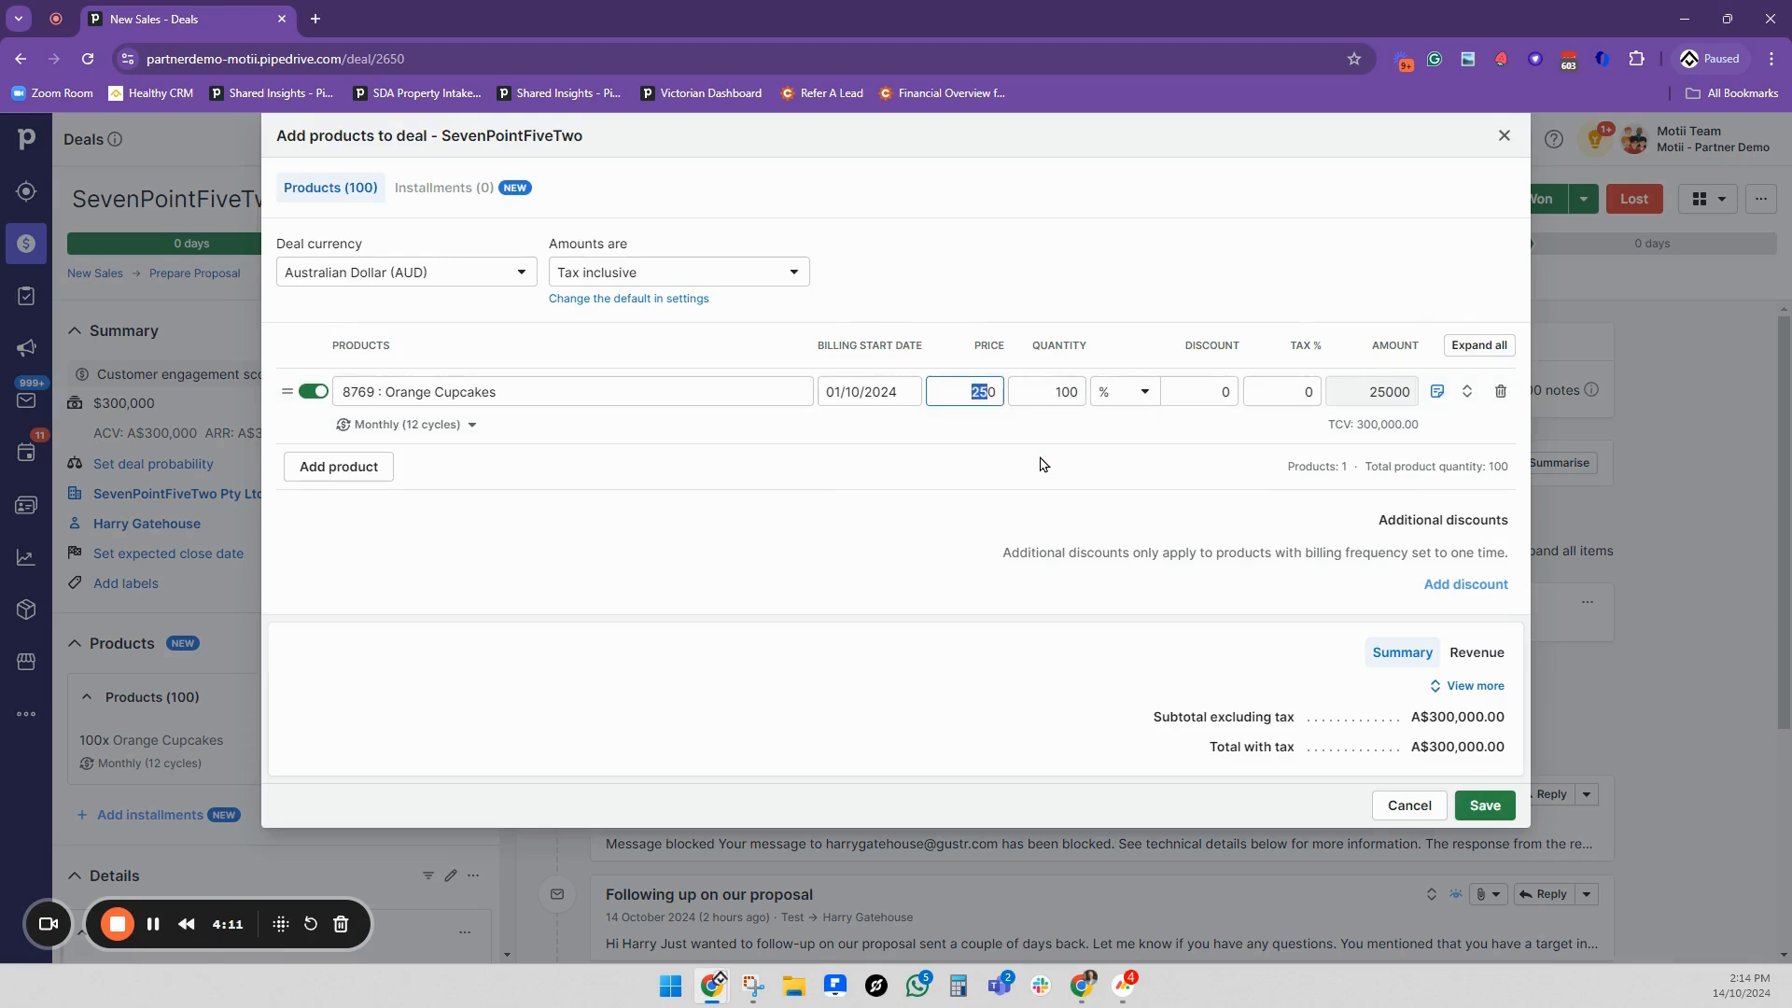
Examine the billing frequency and number of billing cycles of Orange Cupcakes and save the deal's products.
{"action": "left_click", "coordinate": [448, 426]}
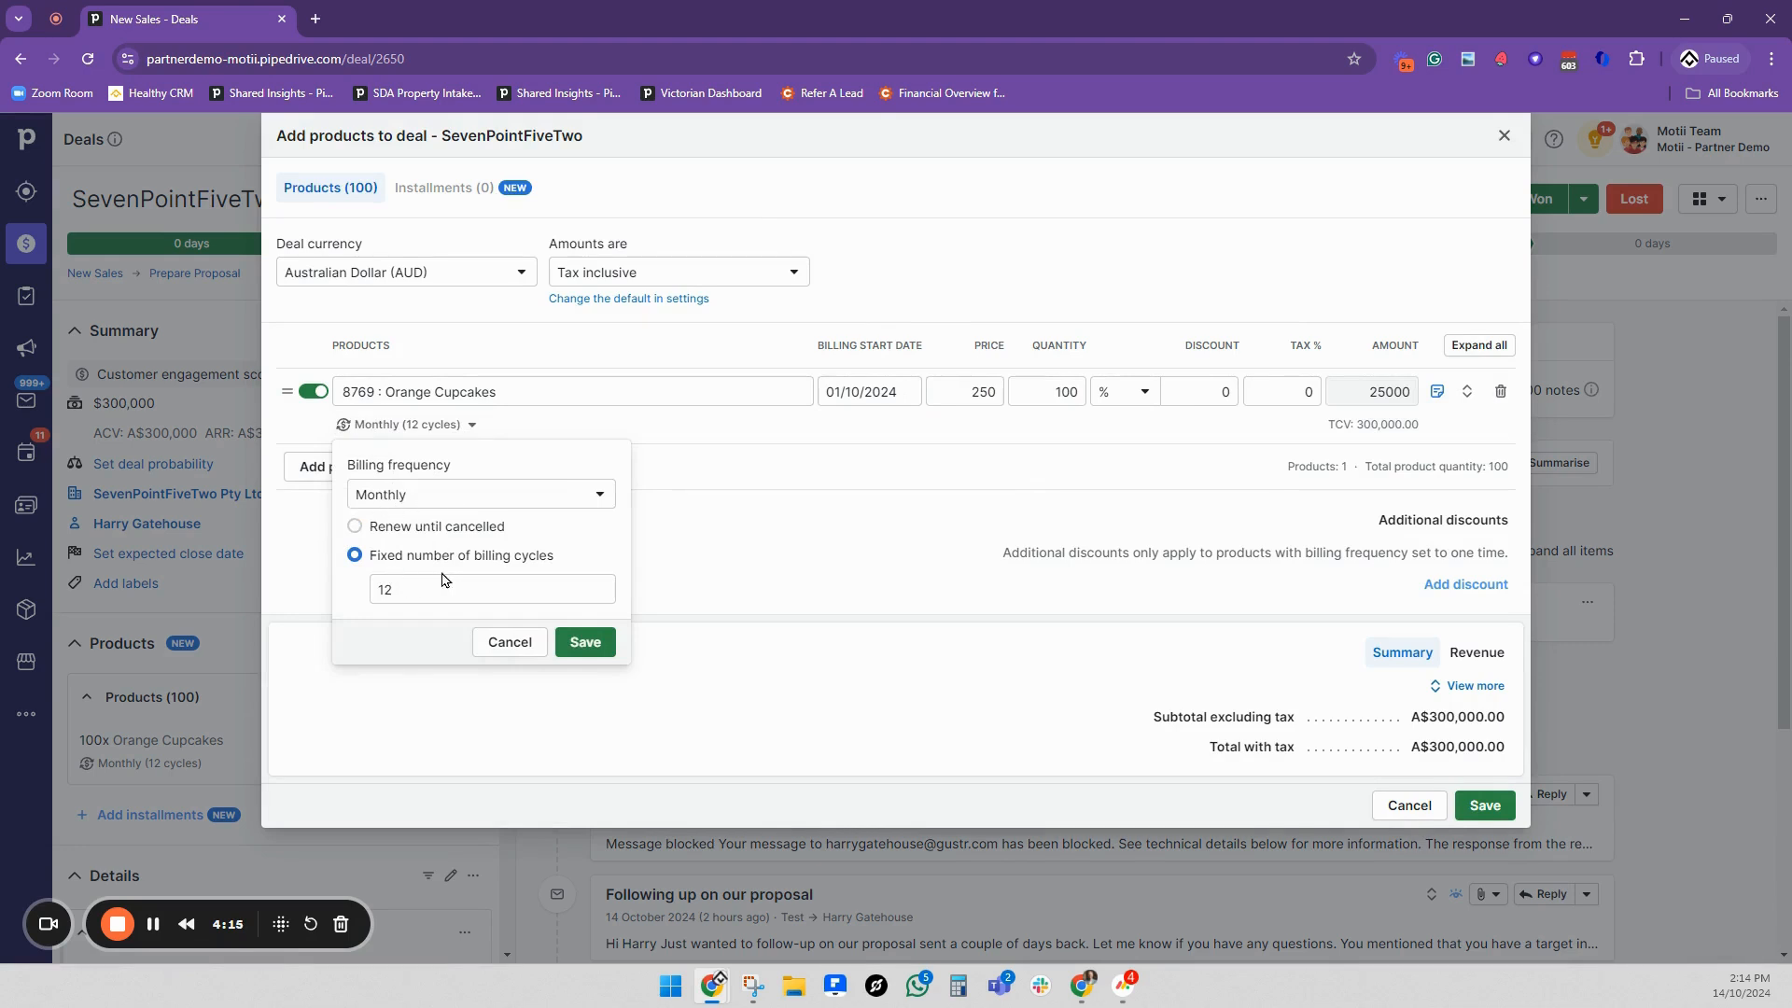
{"action": "left_click", "coordinate": [771, 502]}
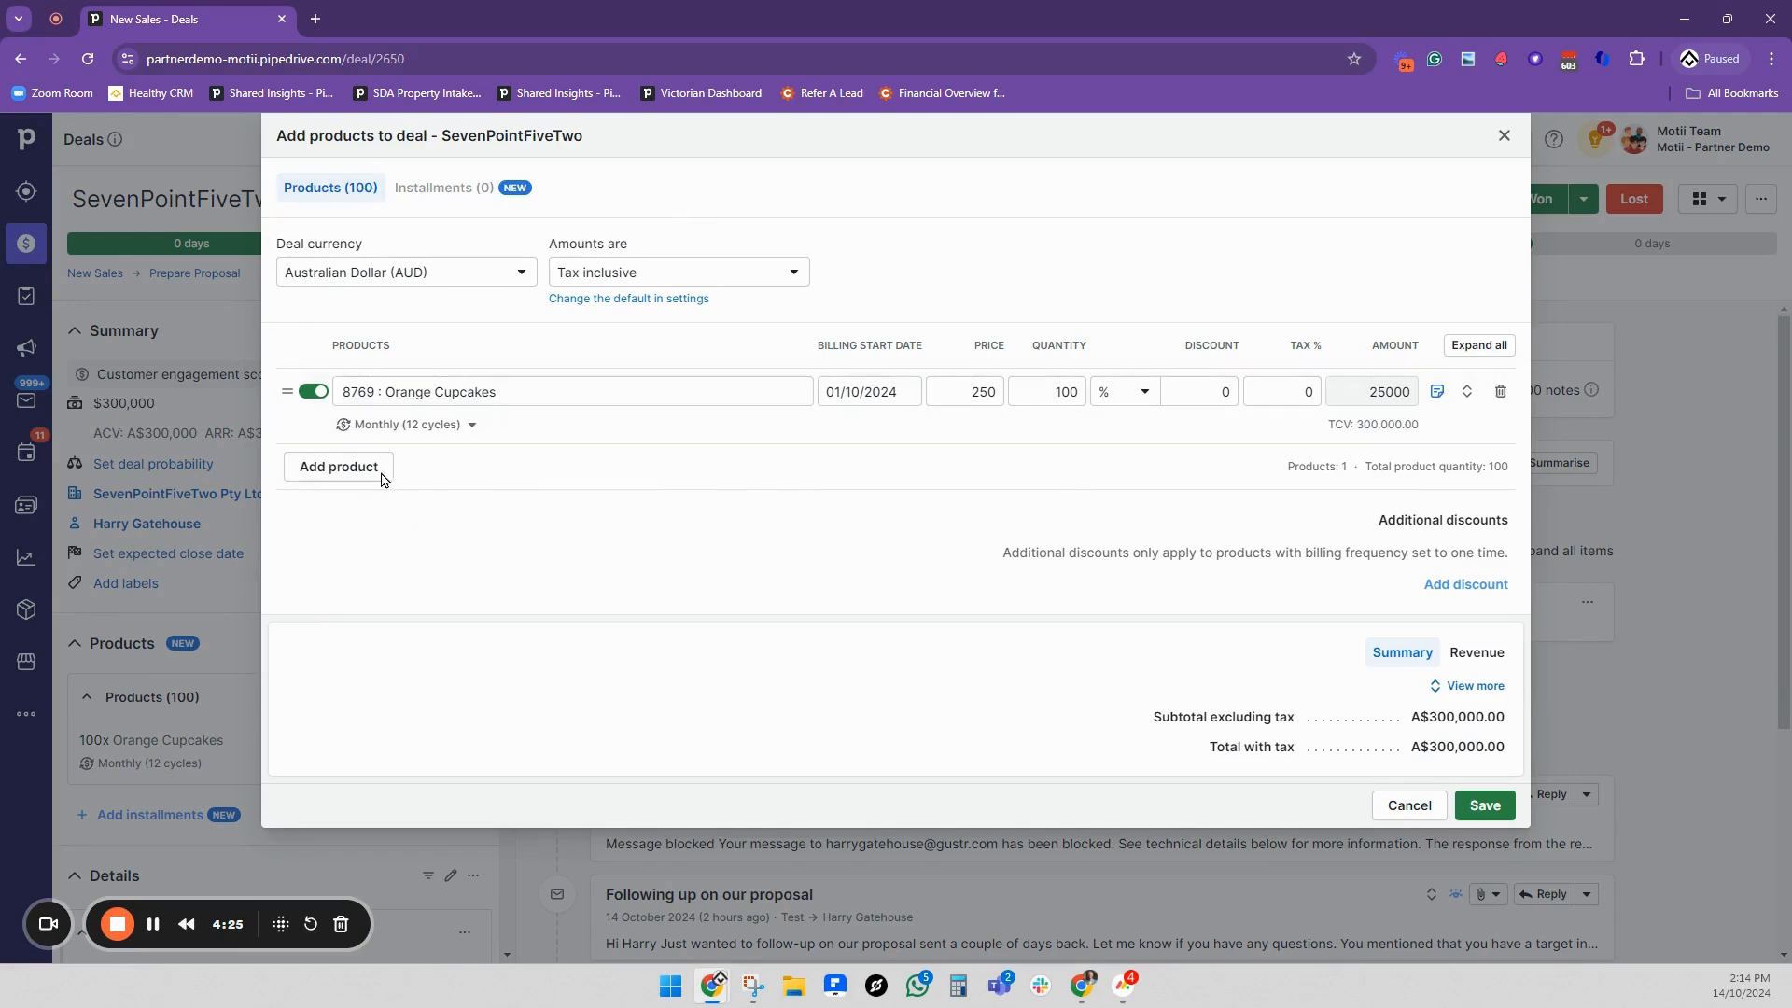
{"action": "left_click", "coordinate": [1485, 805]}
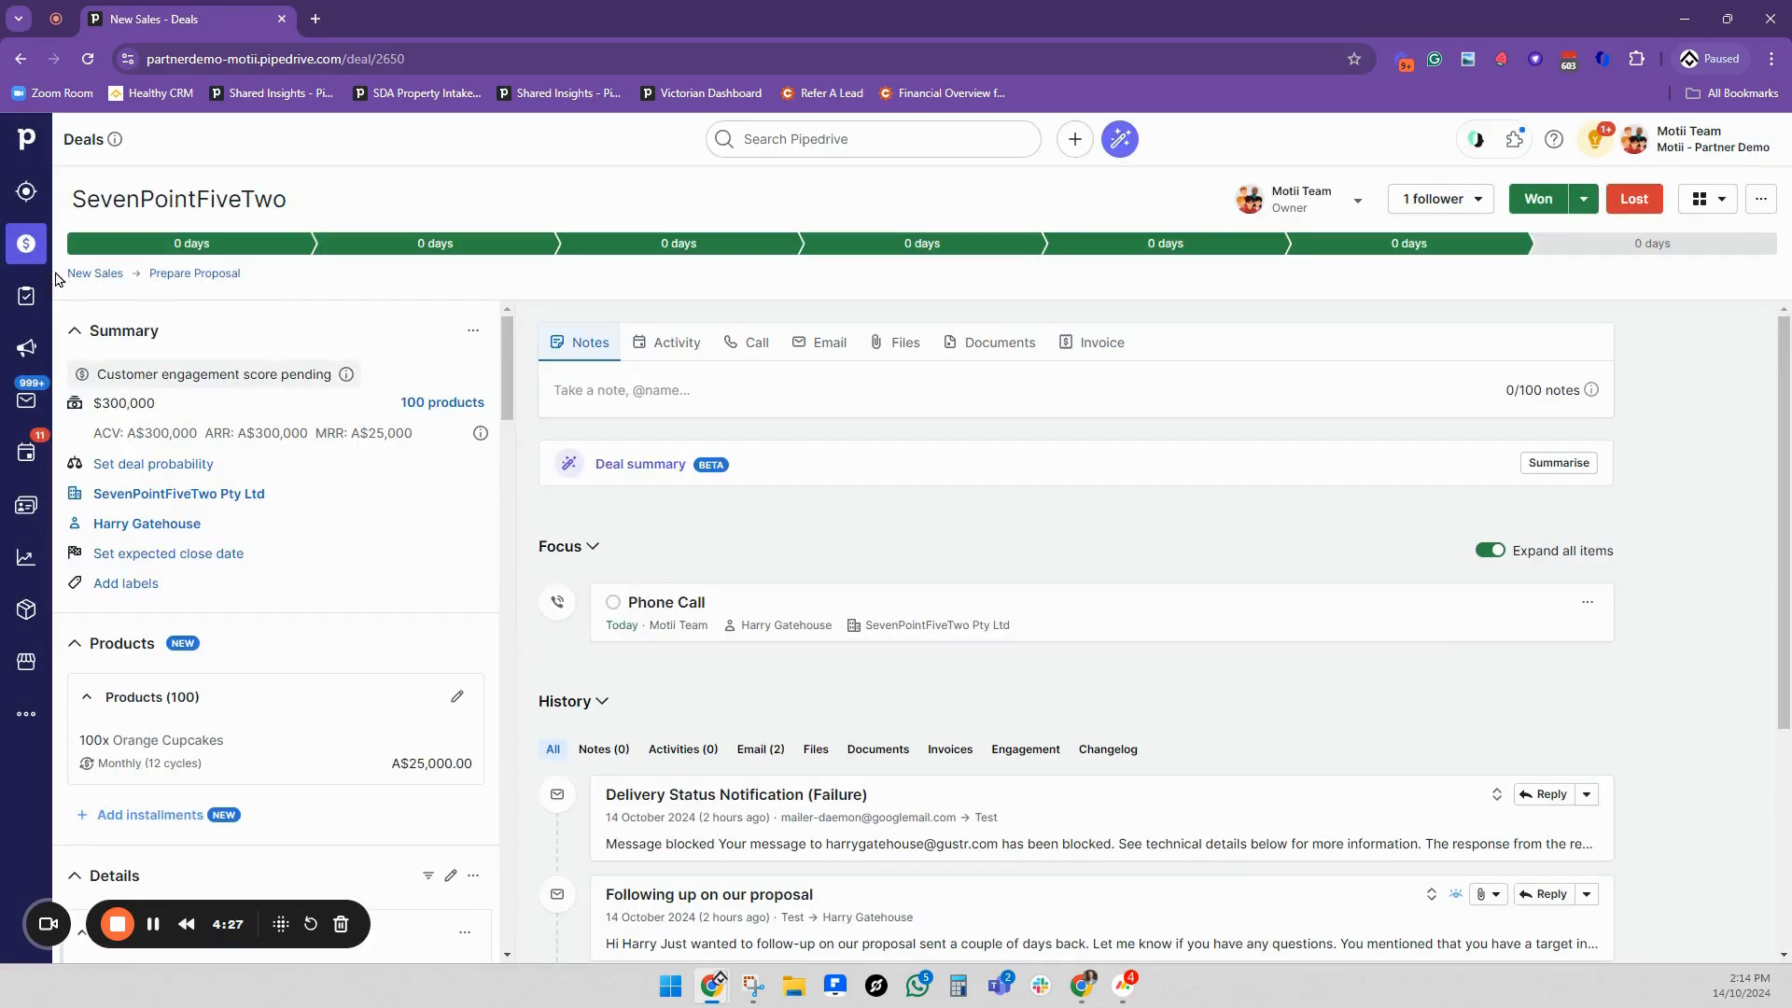
Examine the December 2024 items of the Product revenue forecast on the Forecast dashboard, sorted by revenue amount from highest to lowest.
{"action": "left_click", "coordinate": [25, 247]}
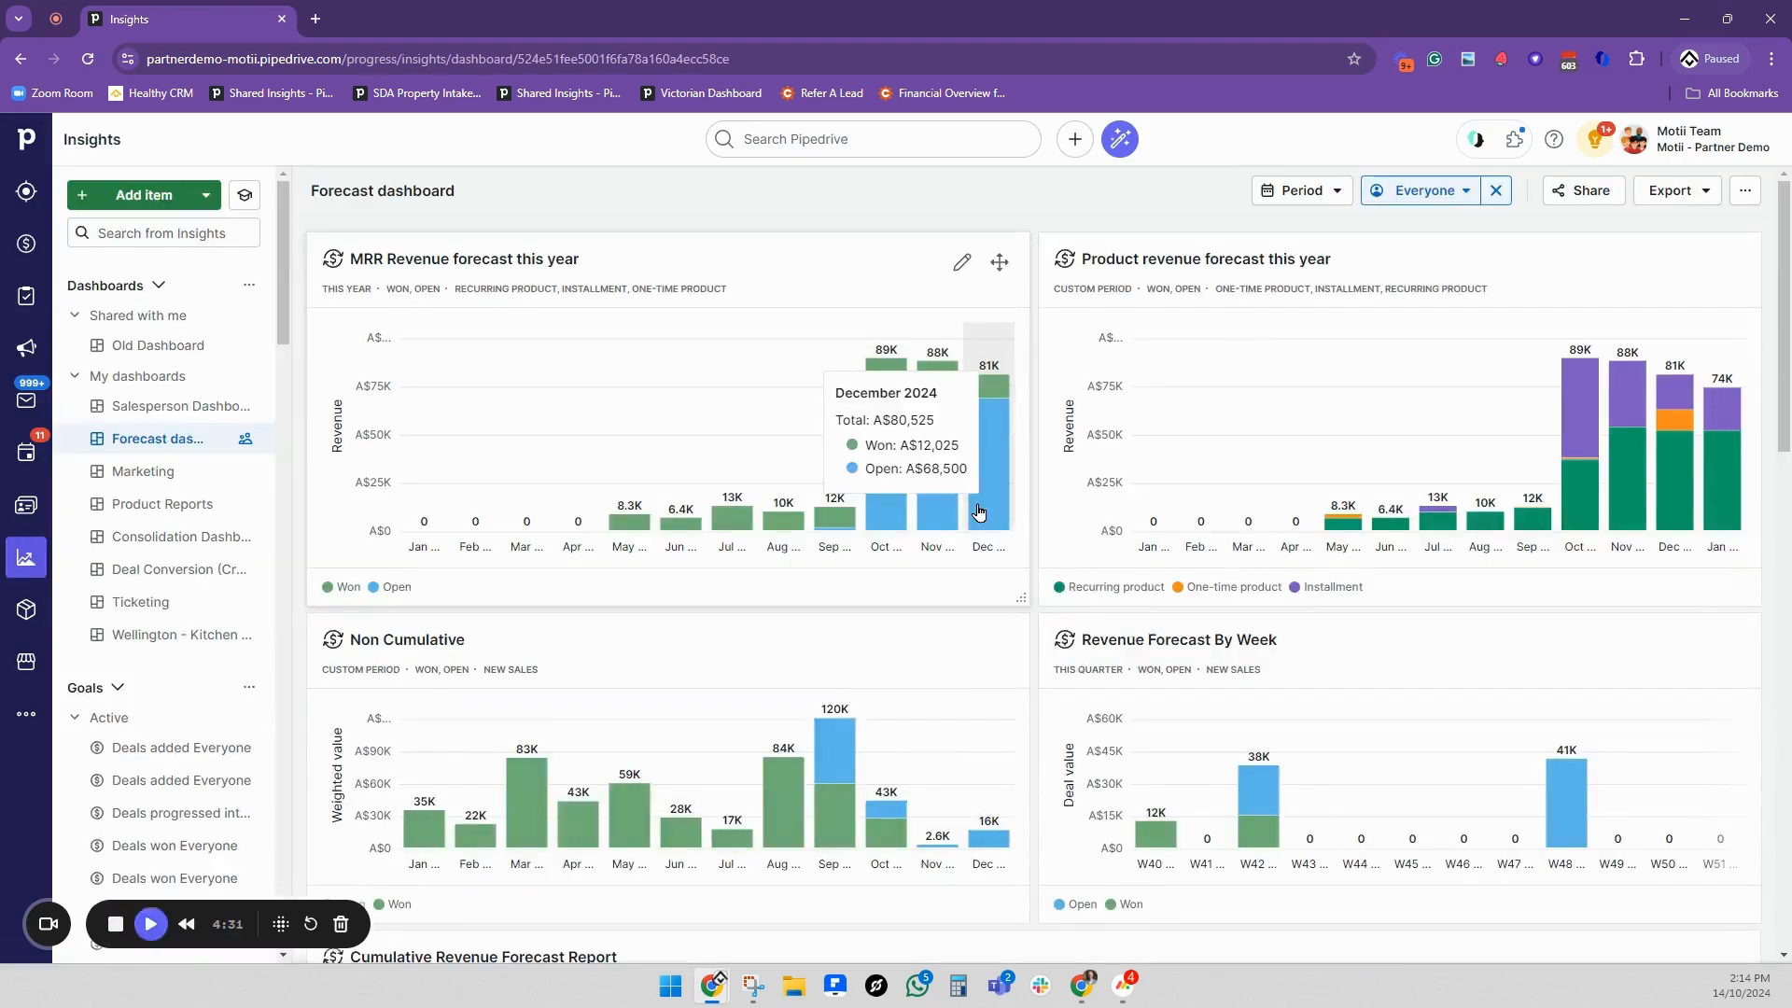
{"action": "left_click", "coordinate": [1672, 485]}
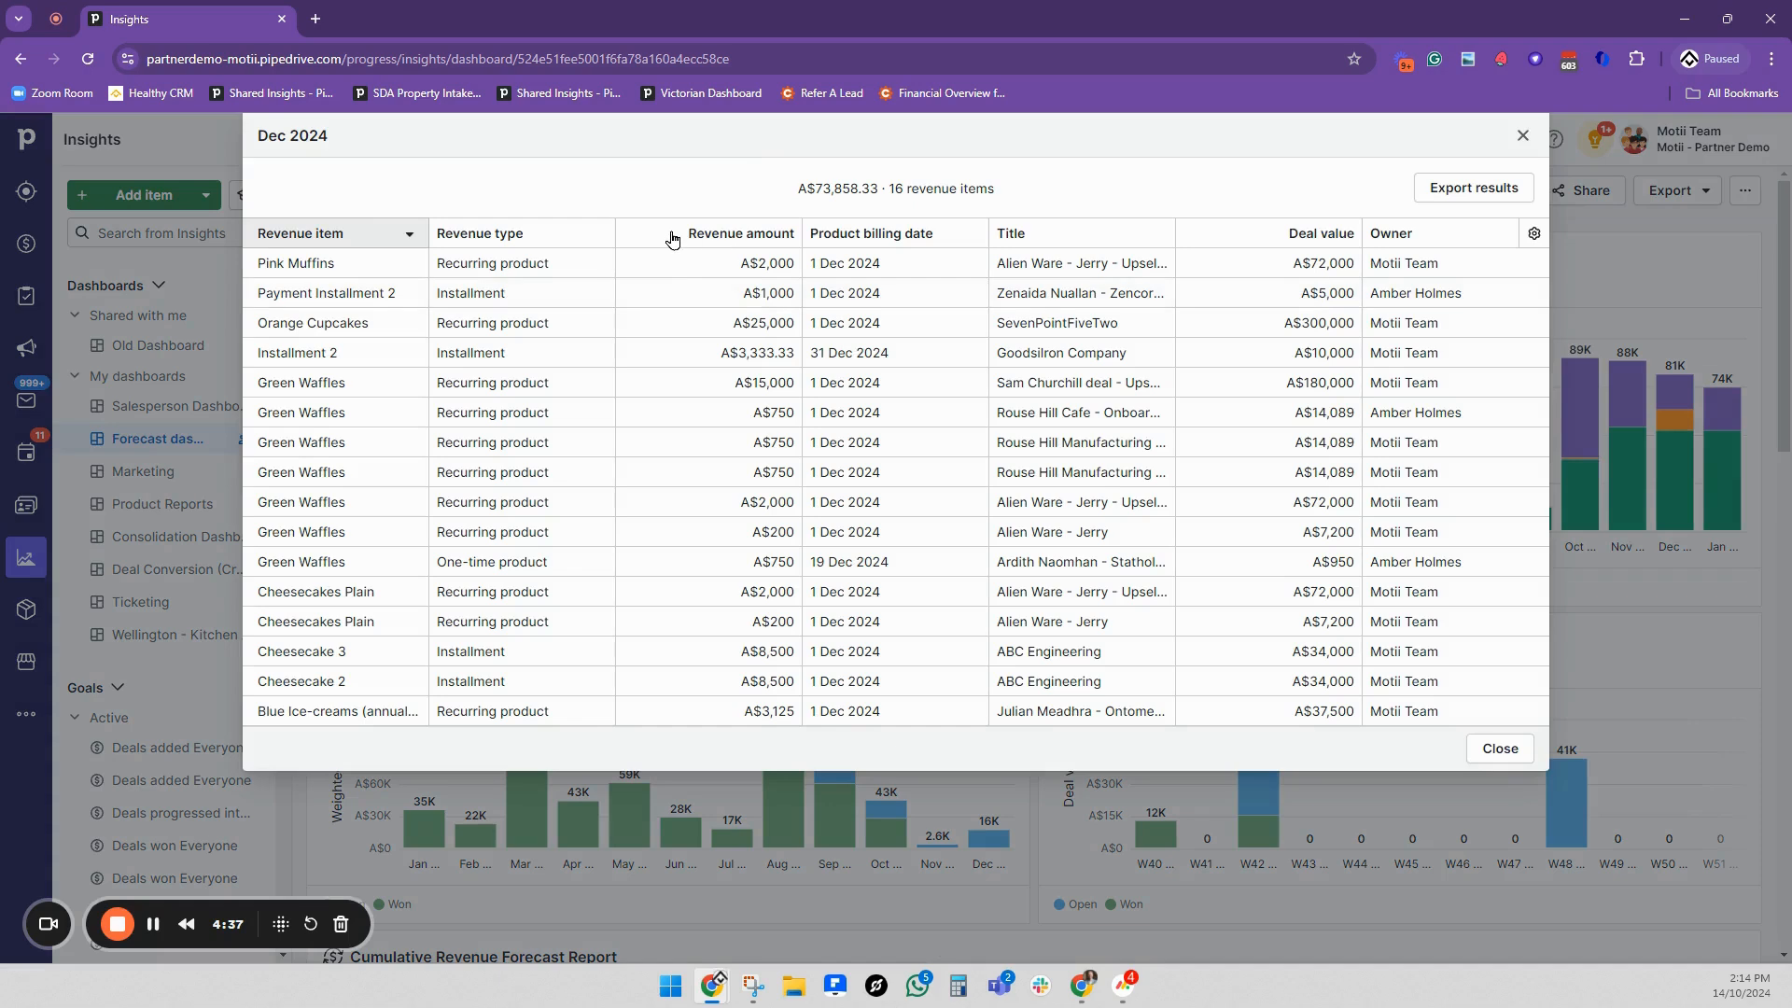
{"action": "left_click", "coordinate": [672, 234]}
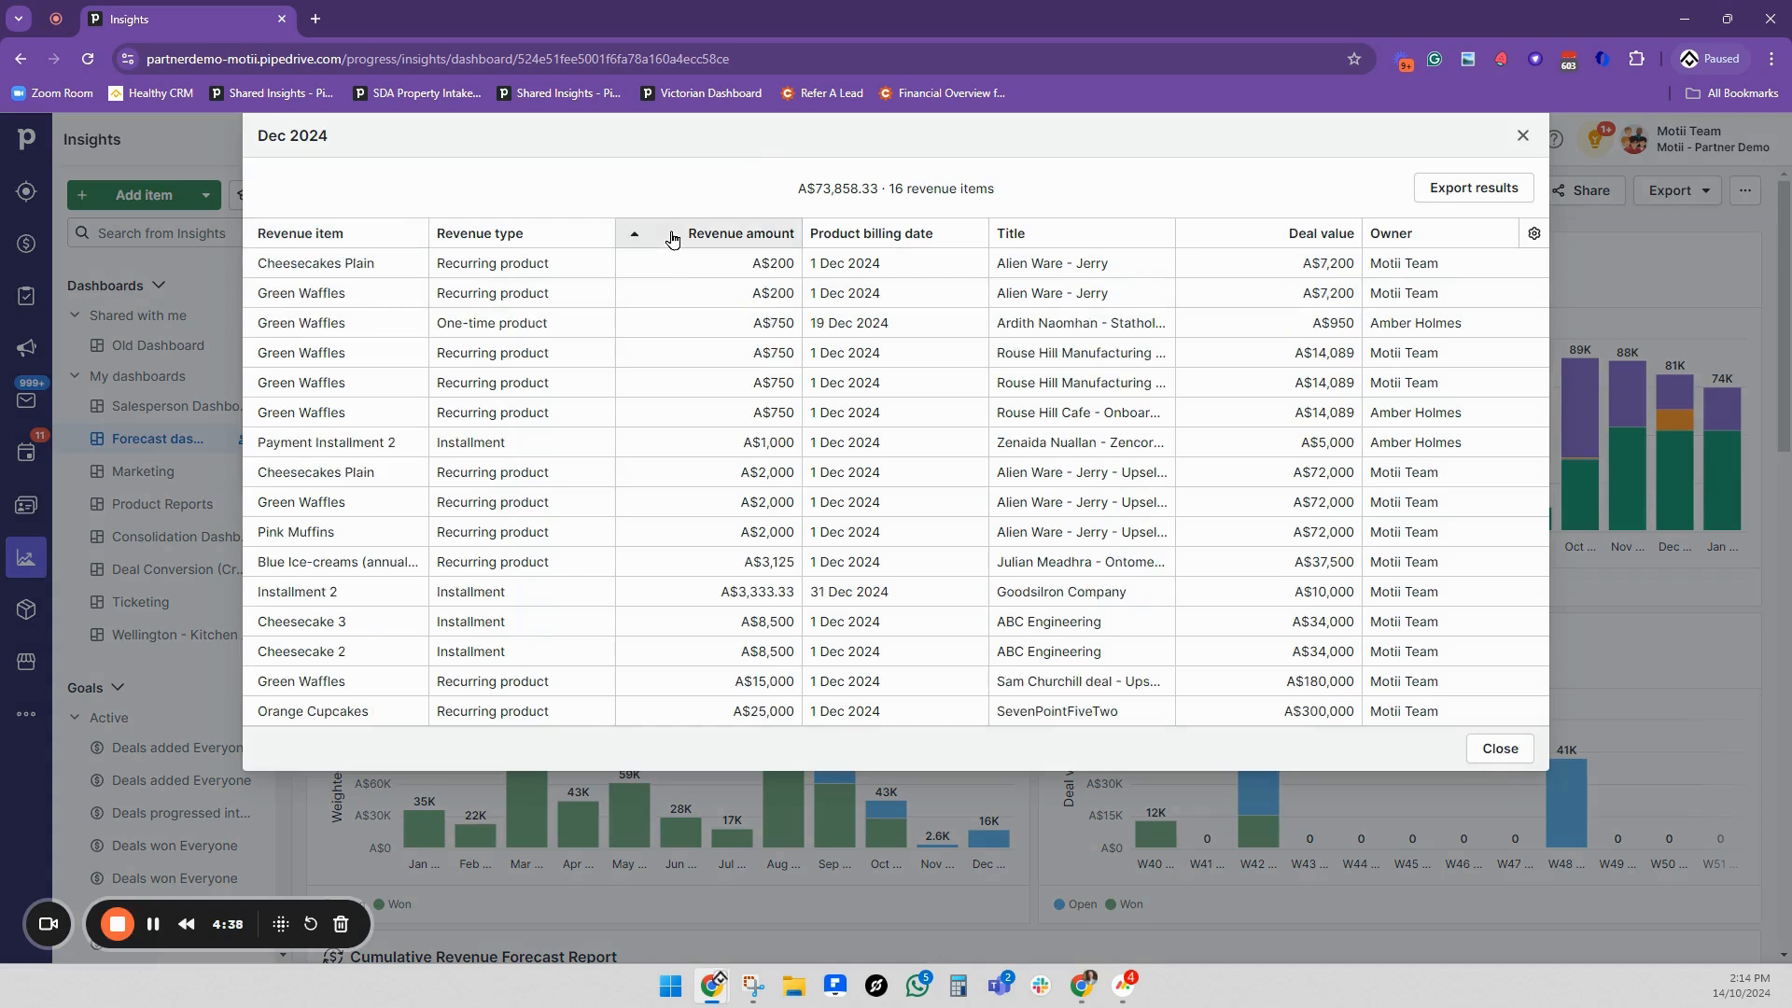
{"action": "left_click", "coordinate": [672, 234]}
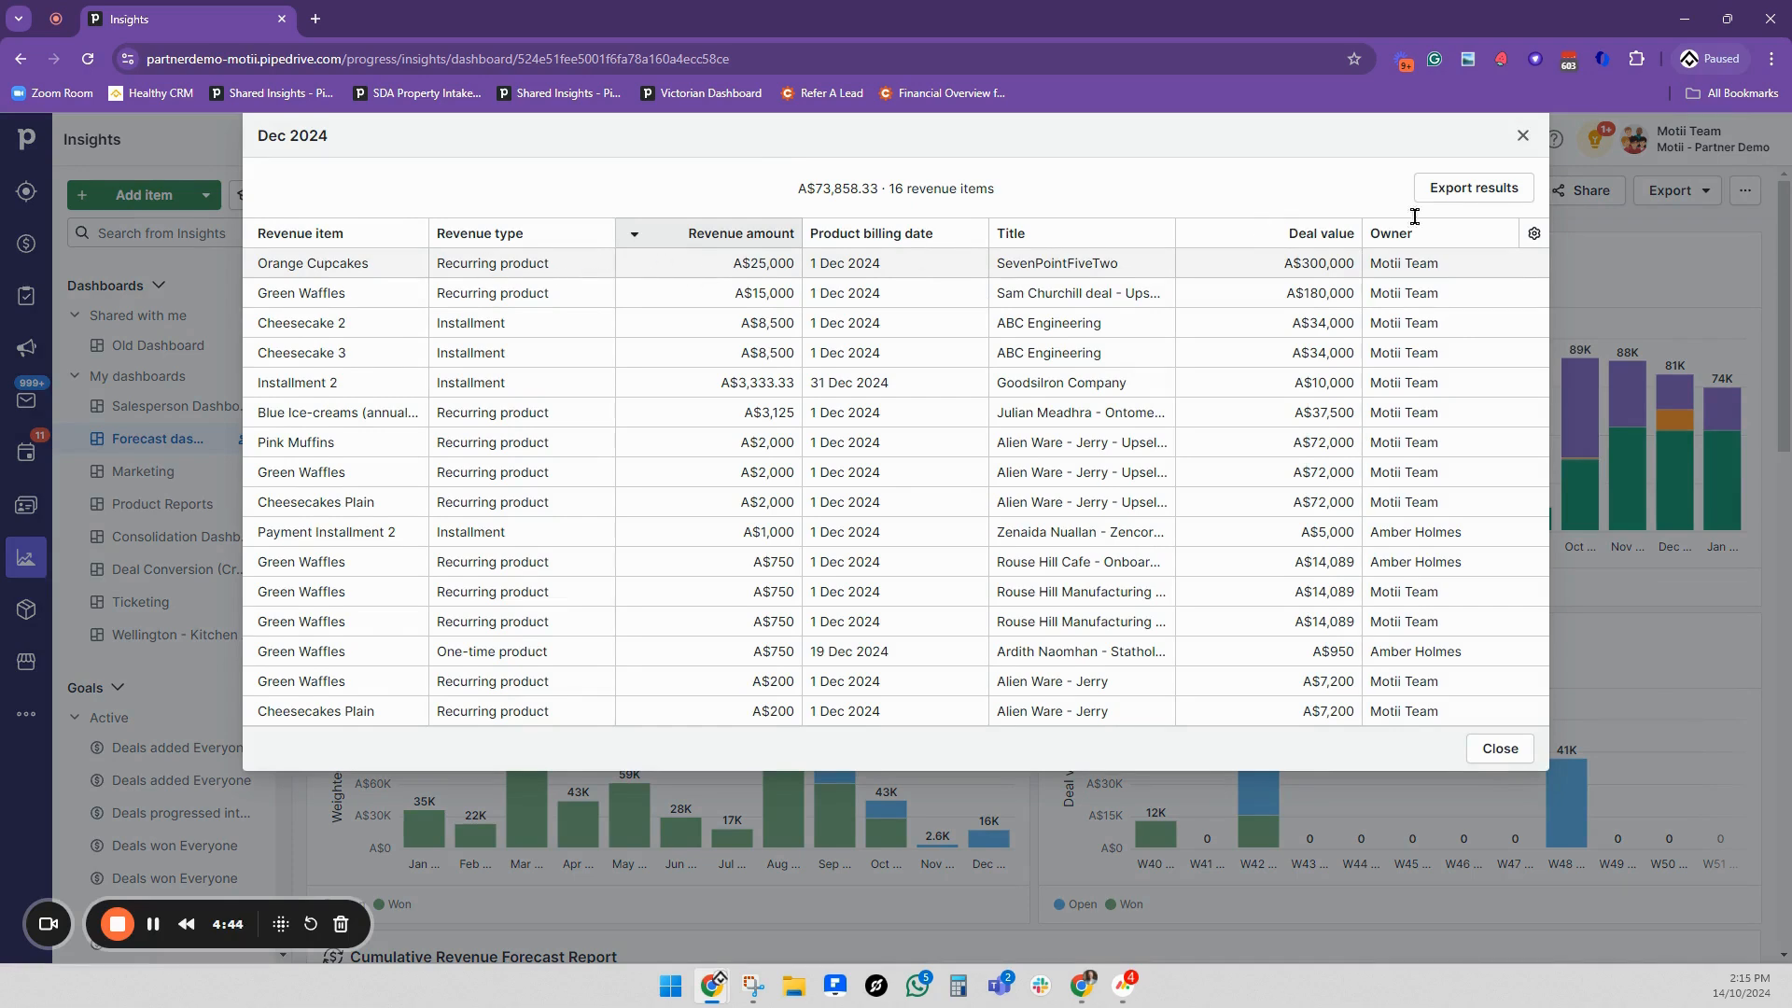
{"action": "left_click", "coordinate": [1522, 137]}
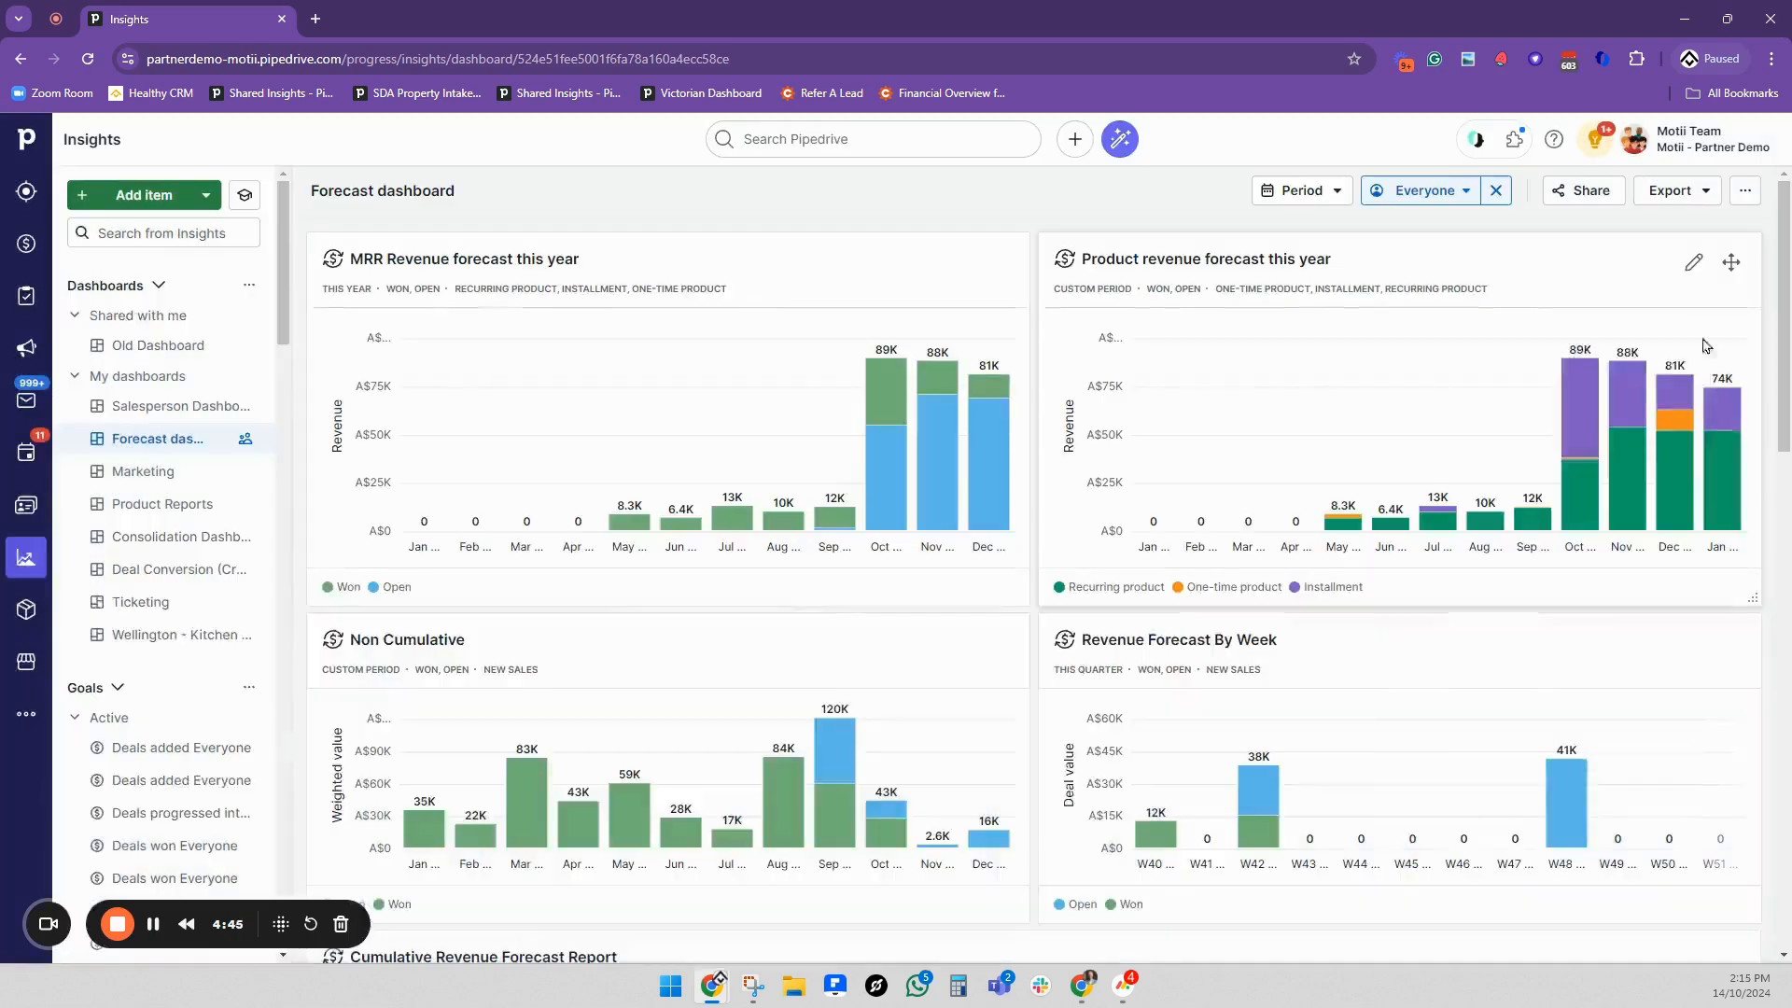
Examine the January 2025 items of the Product revenue forecast, sorted by revenue amount from highest to lowest.
{"action": "left_click", "coordinate": [1722, 420]}
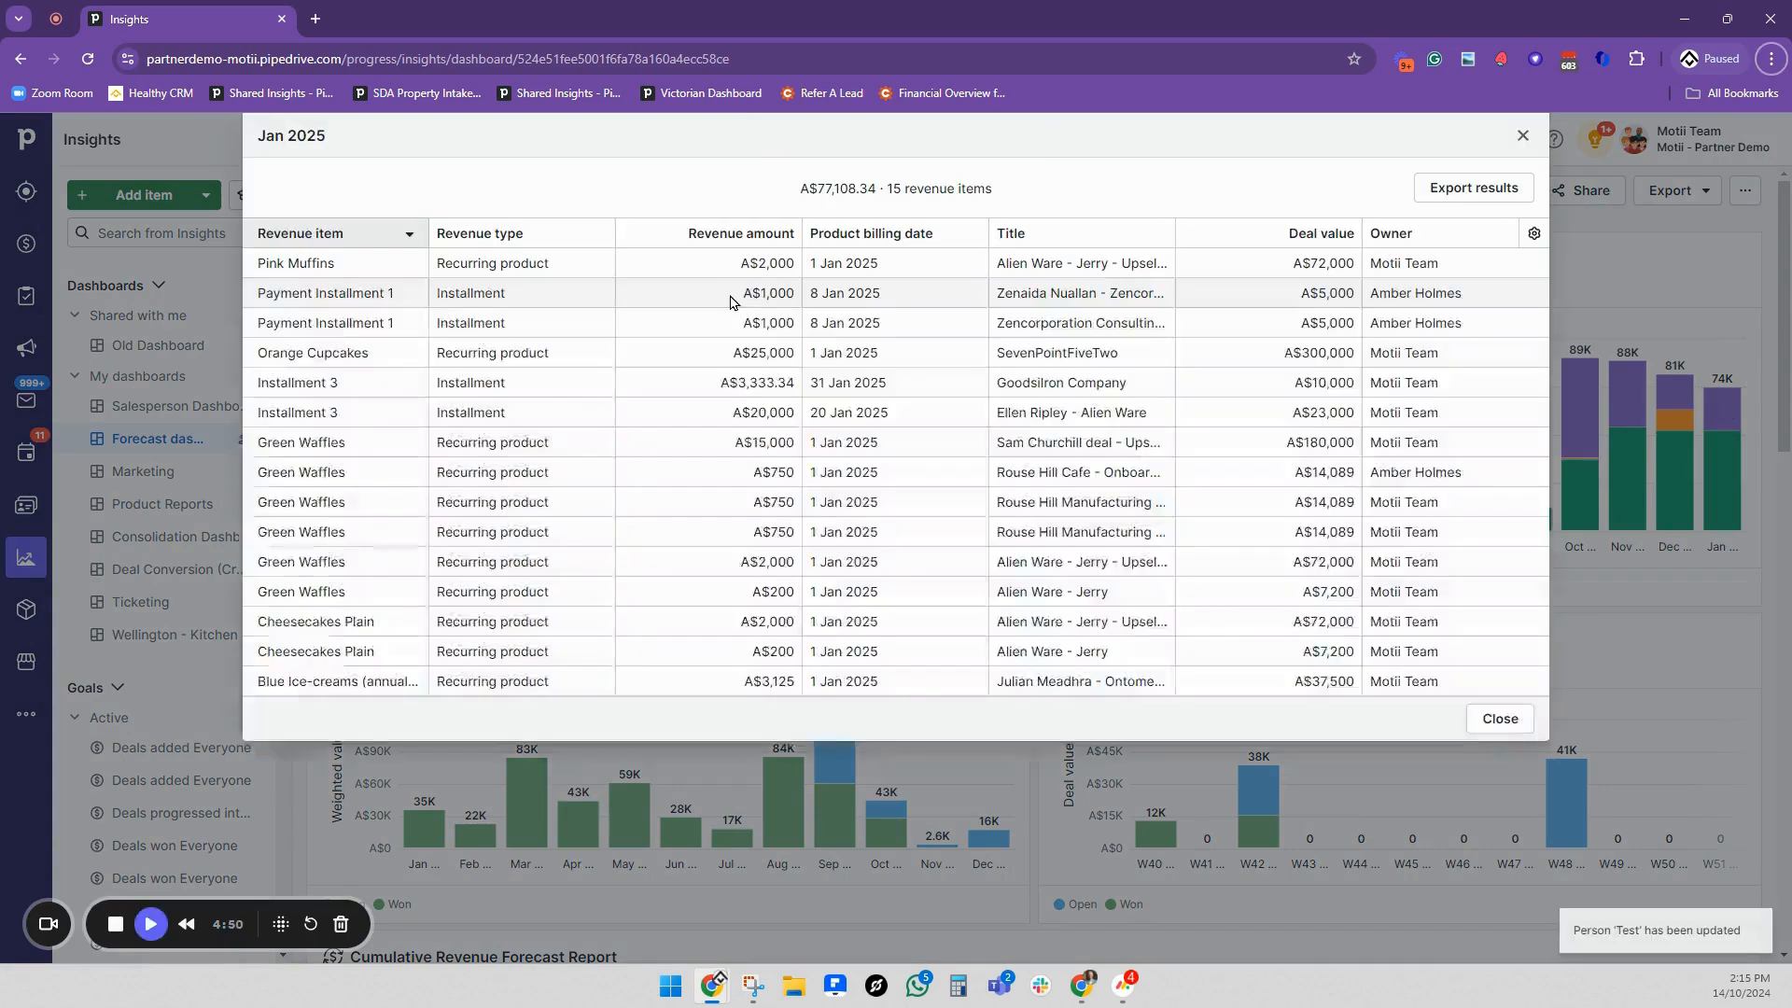
{"action": "left_click", "coordinate": [704, 236]}
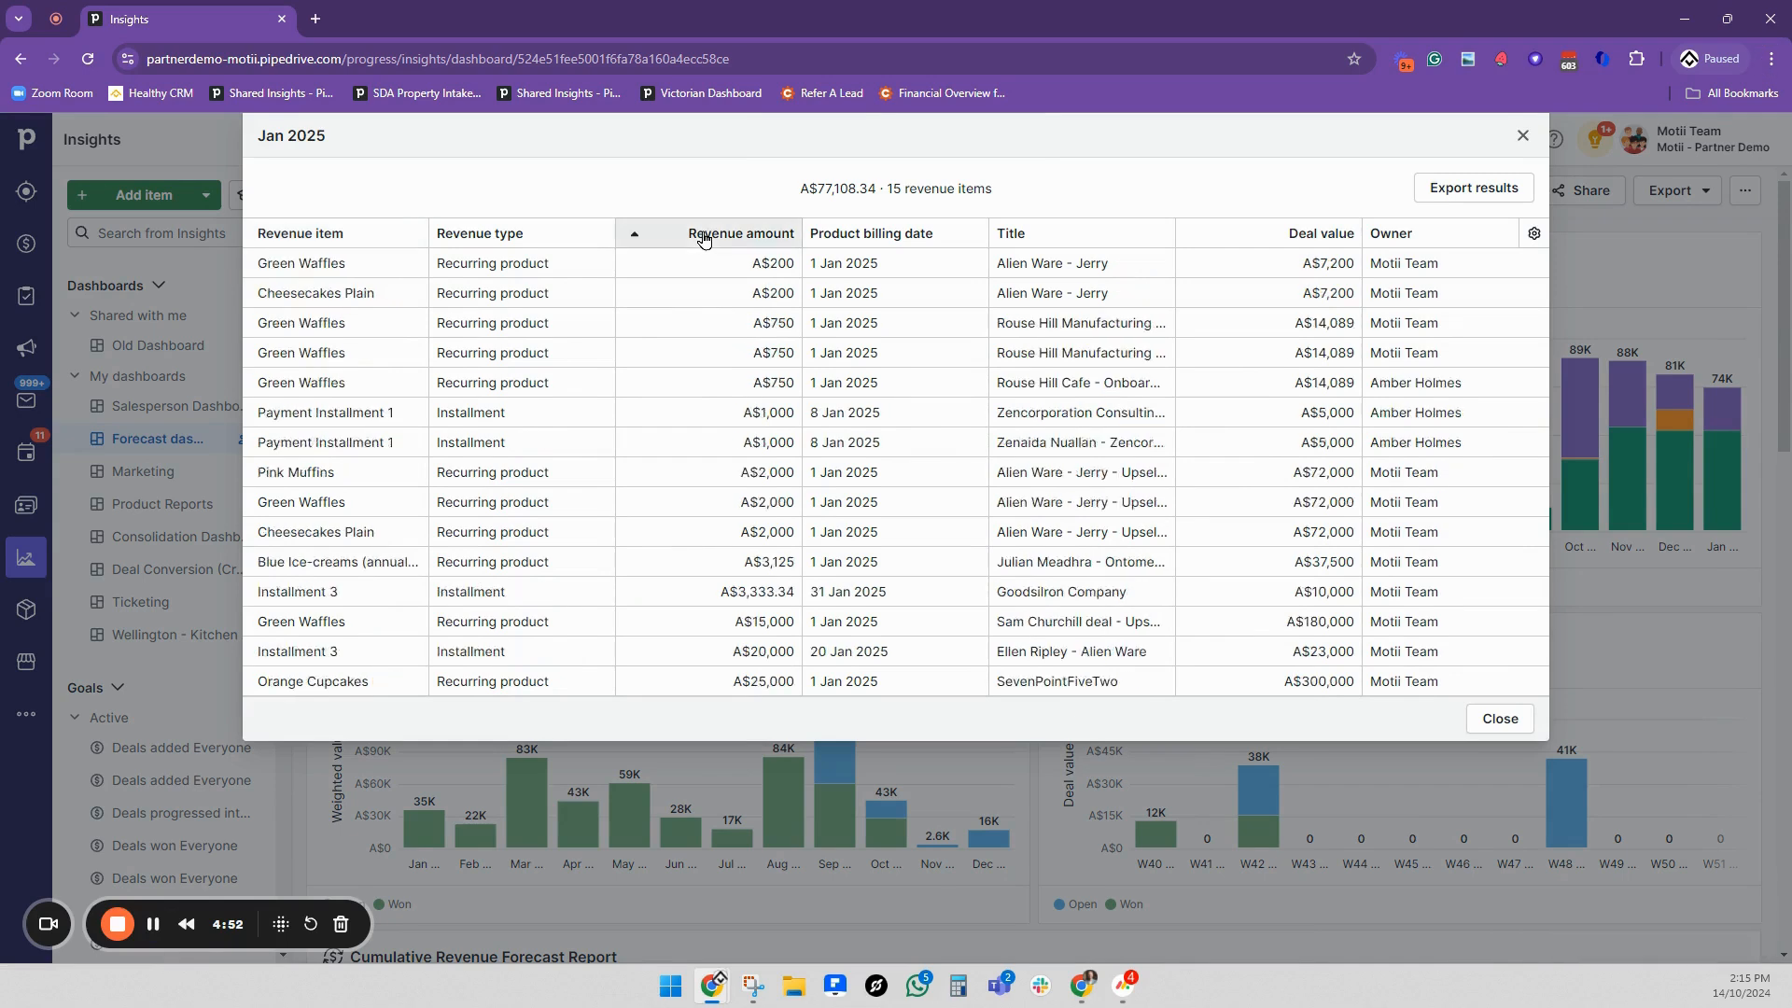
{"action": "left_click", "coordinate": [701, 235]}
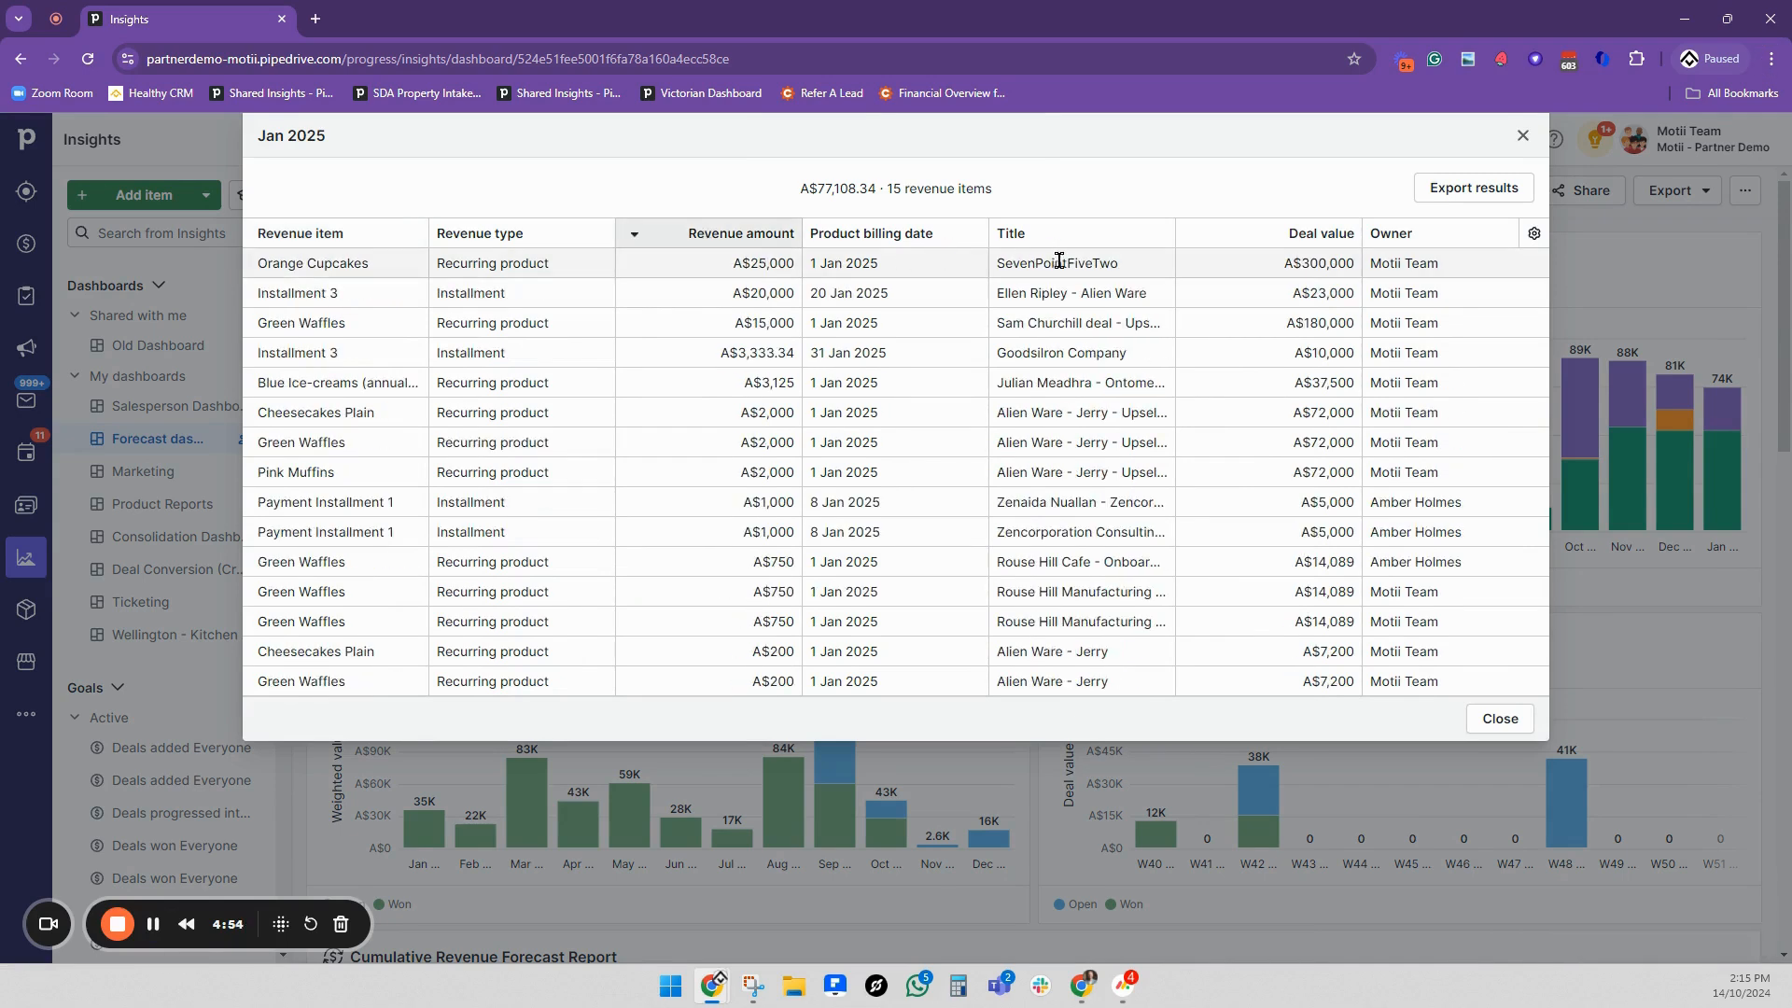
{"action": "left_click", "coordinate": [1519, 138]}
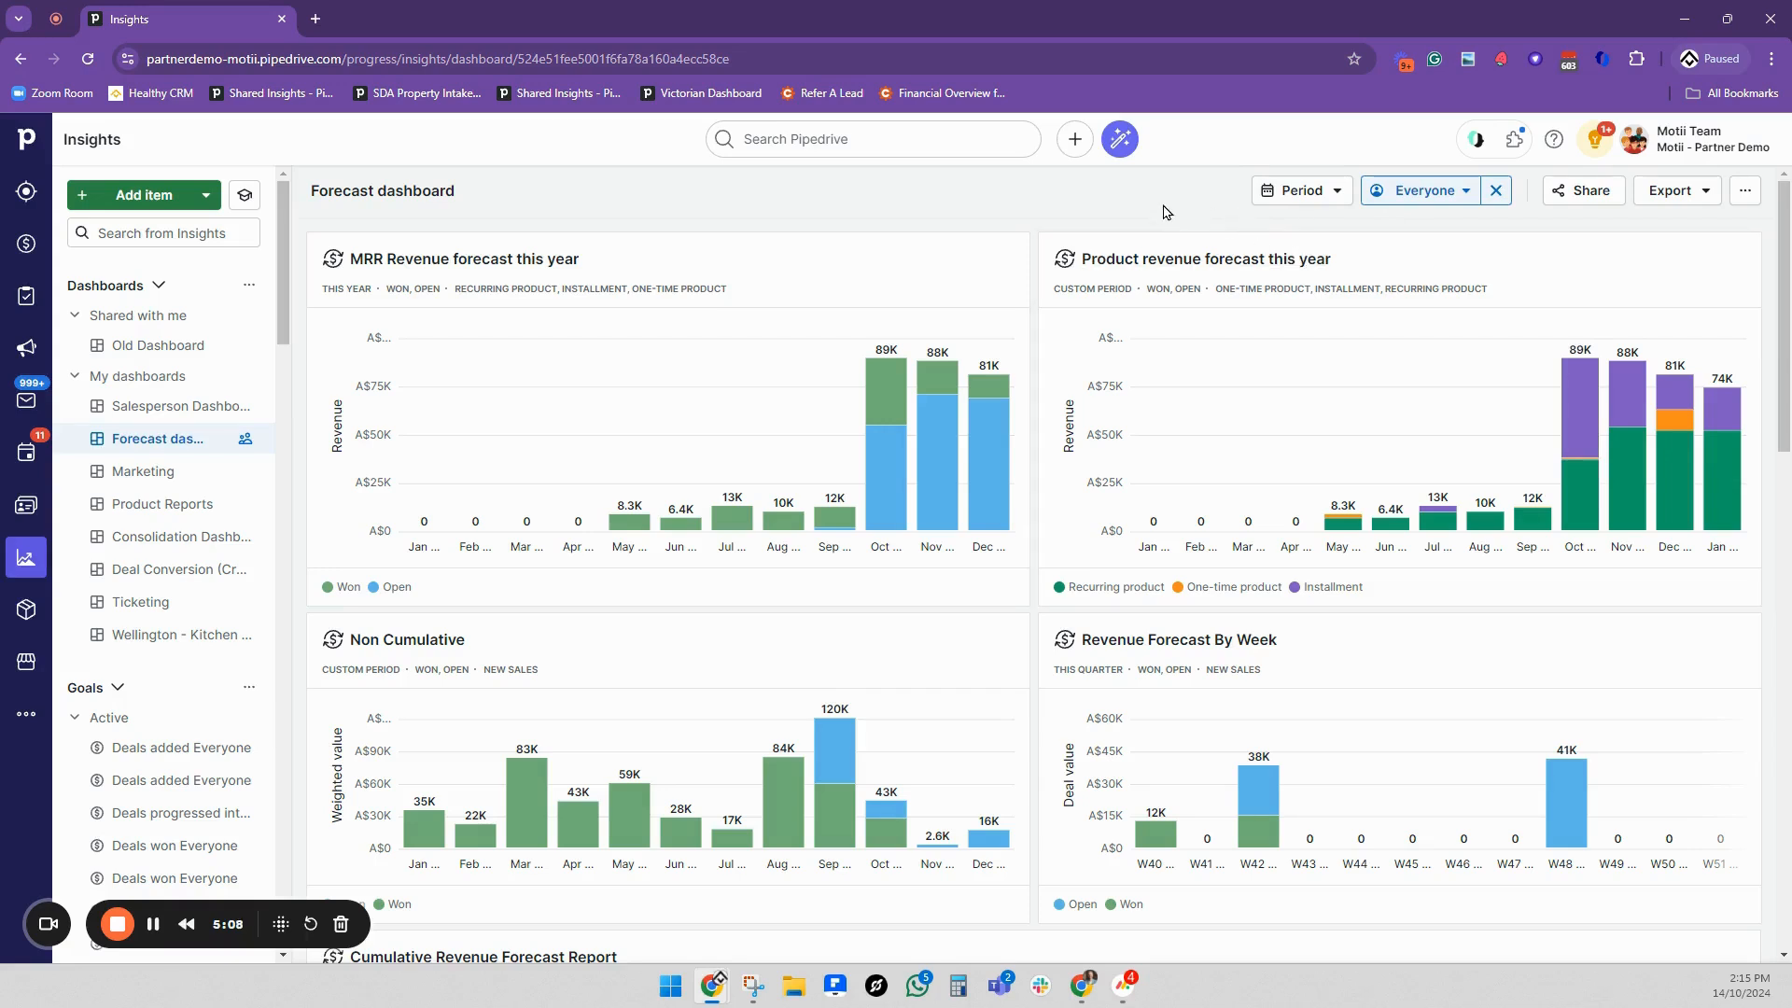
Open the Fasehatice Travel deal in the New Sales pipeline and examine its one-time product's billing details.
{"action": "left_click", "coordinate": [26, 244]}
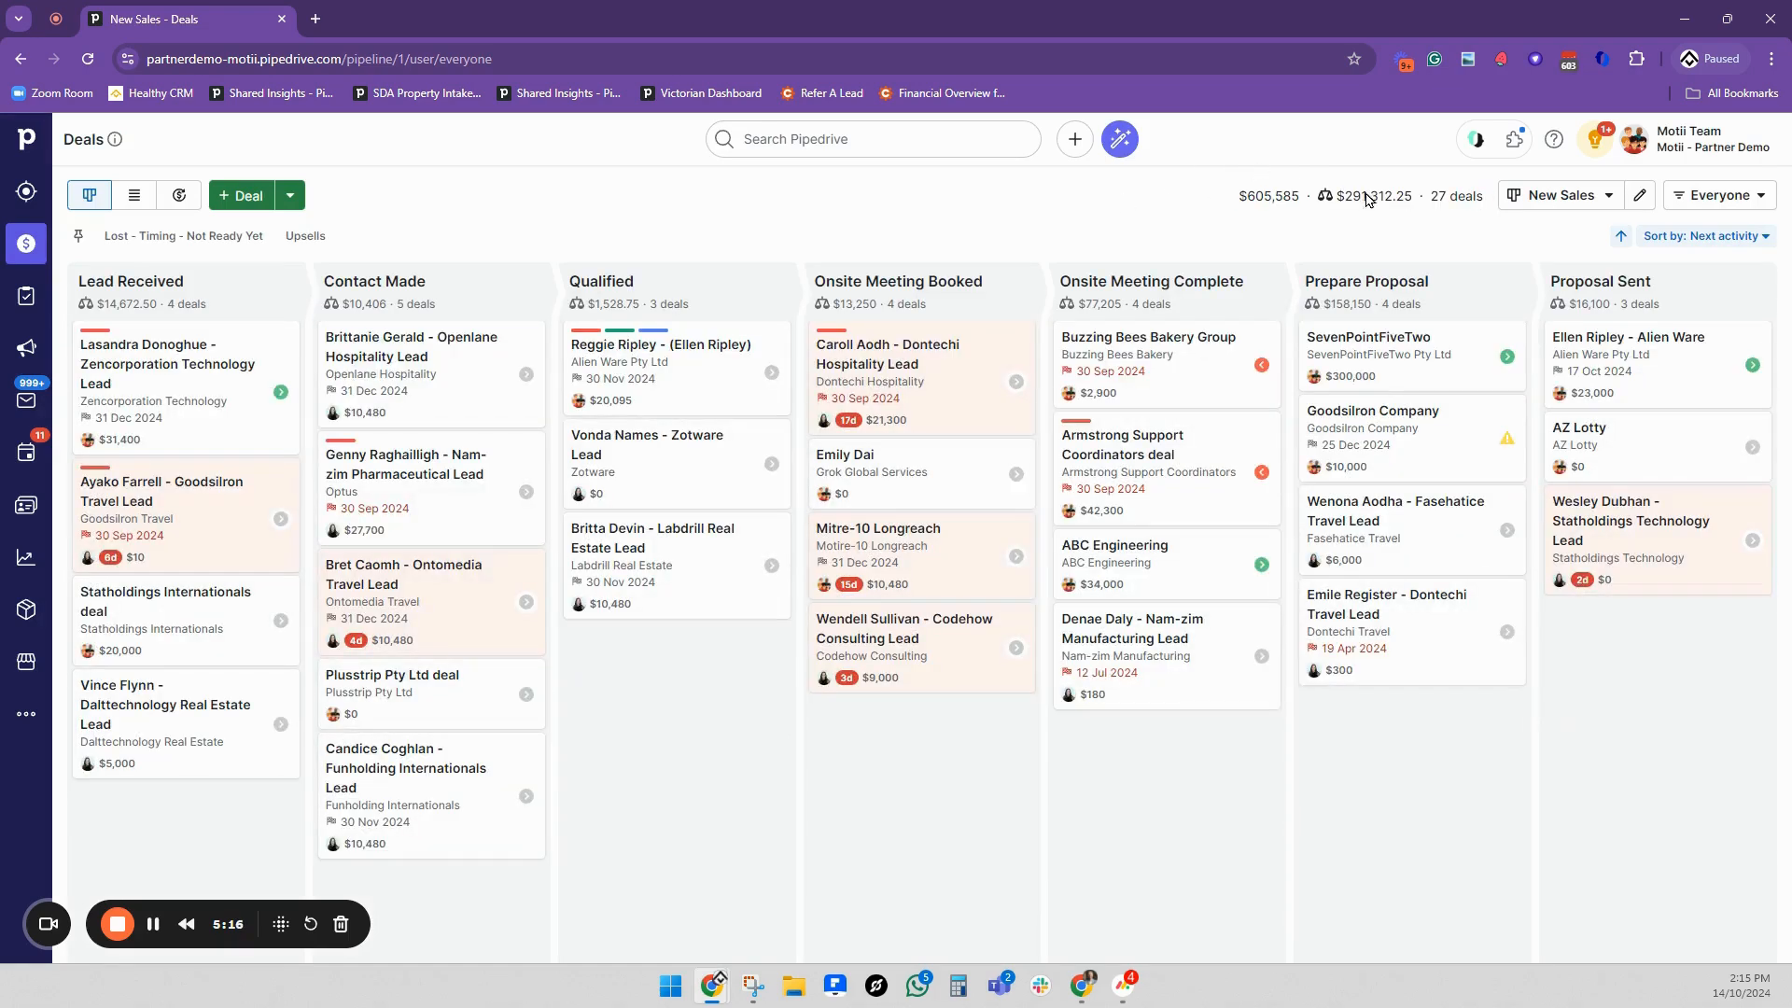
{"action": "key", "text": "alt+shift+p"}
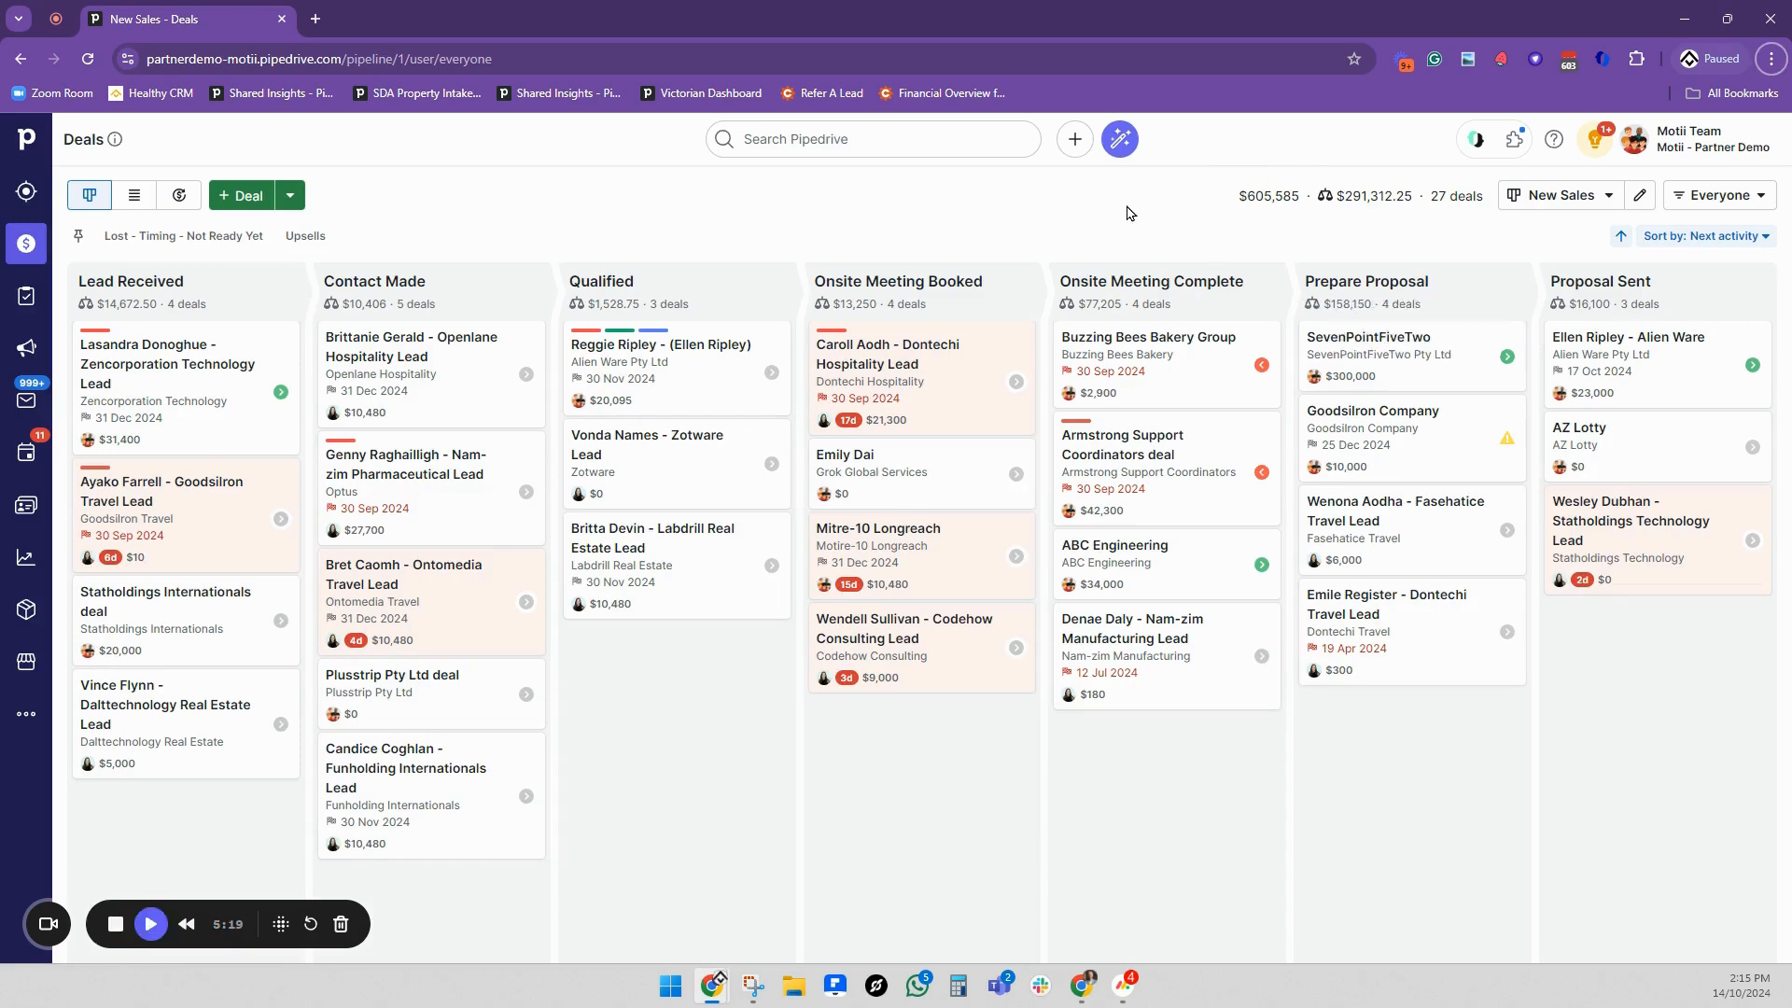
{"action": "key", "text": "alt+shift+p"}
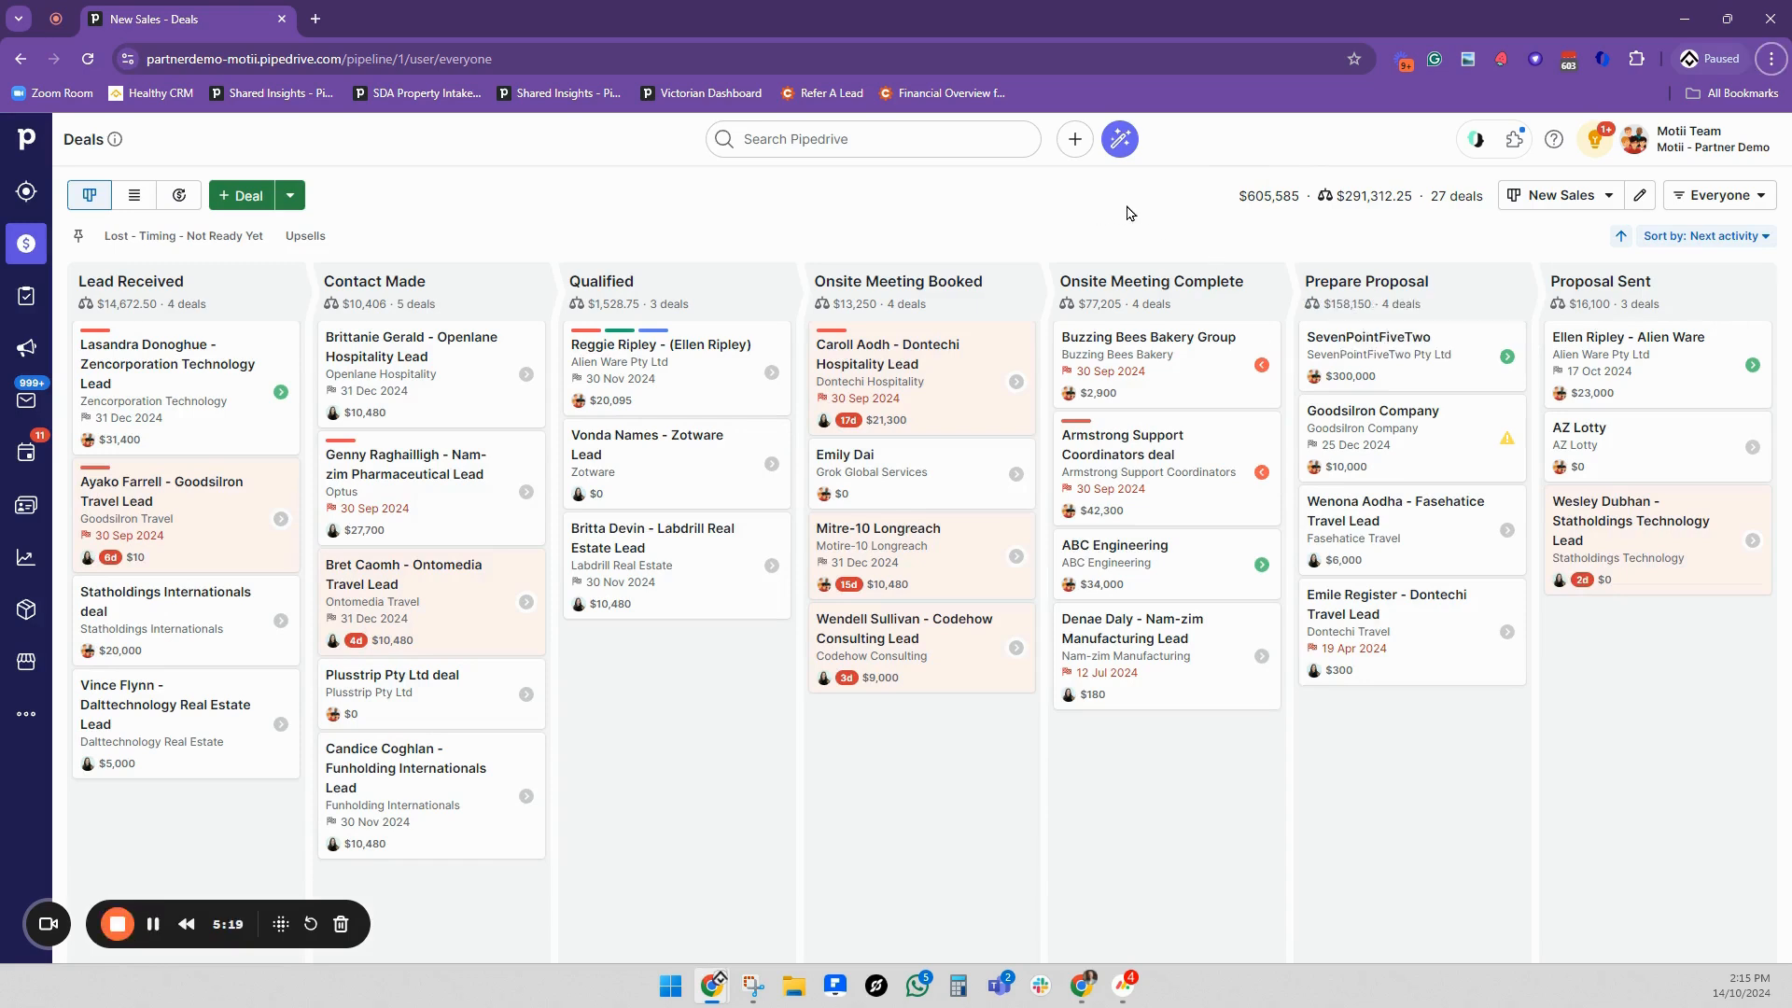
{"action": "left_click", "coordinate": [1374, 511]}
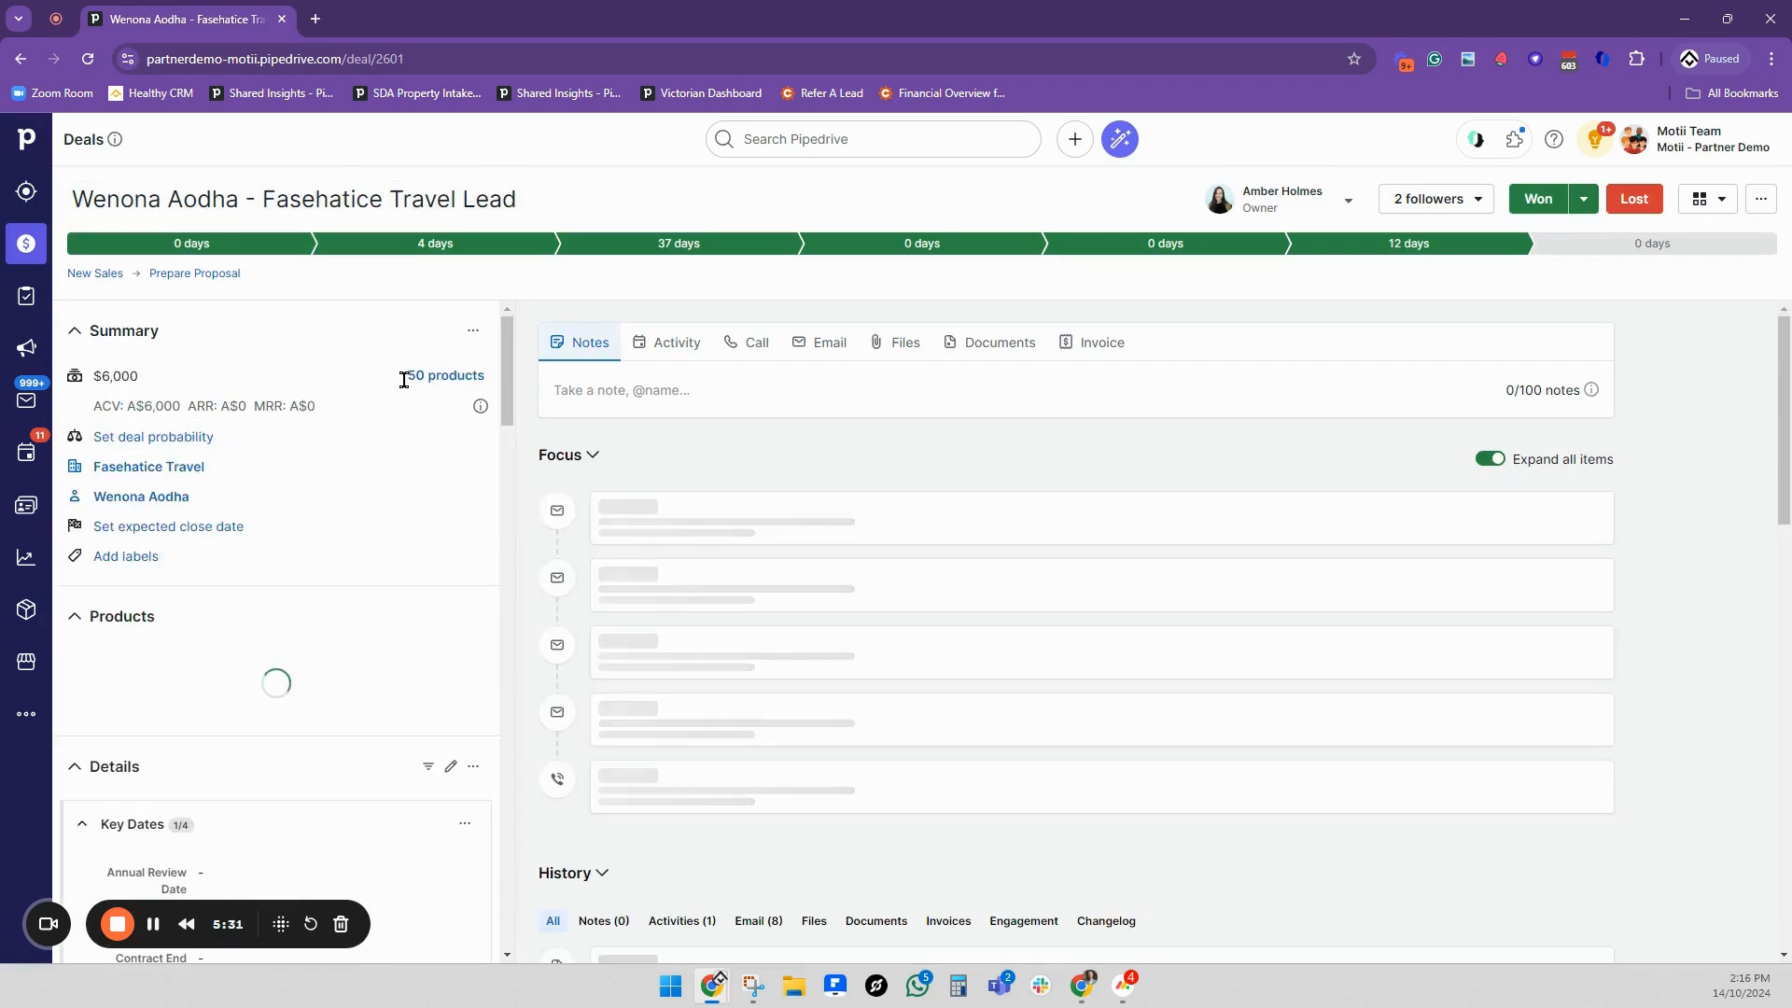
{"action": "left_click", "coordinate": [433, 378]}
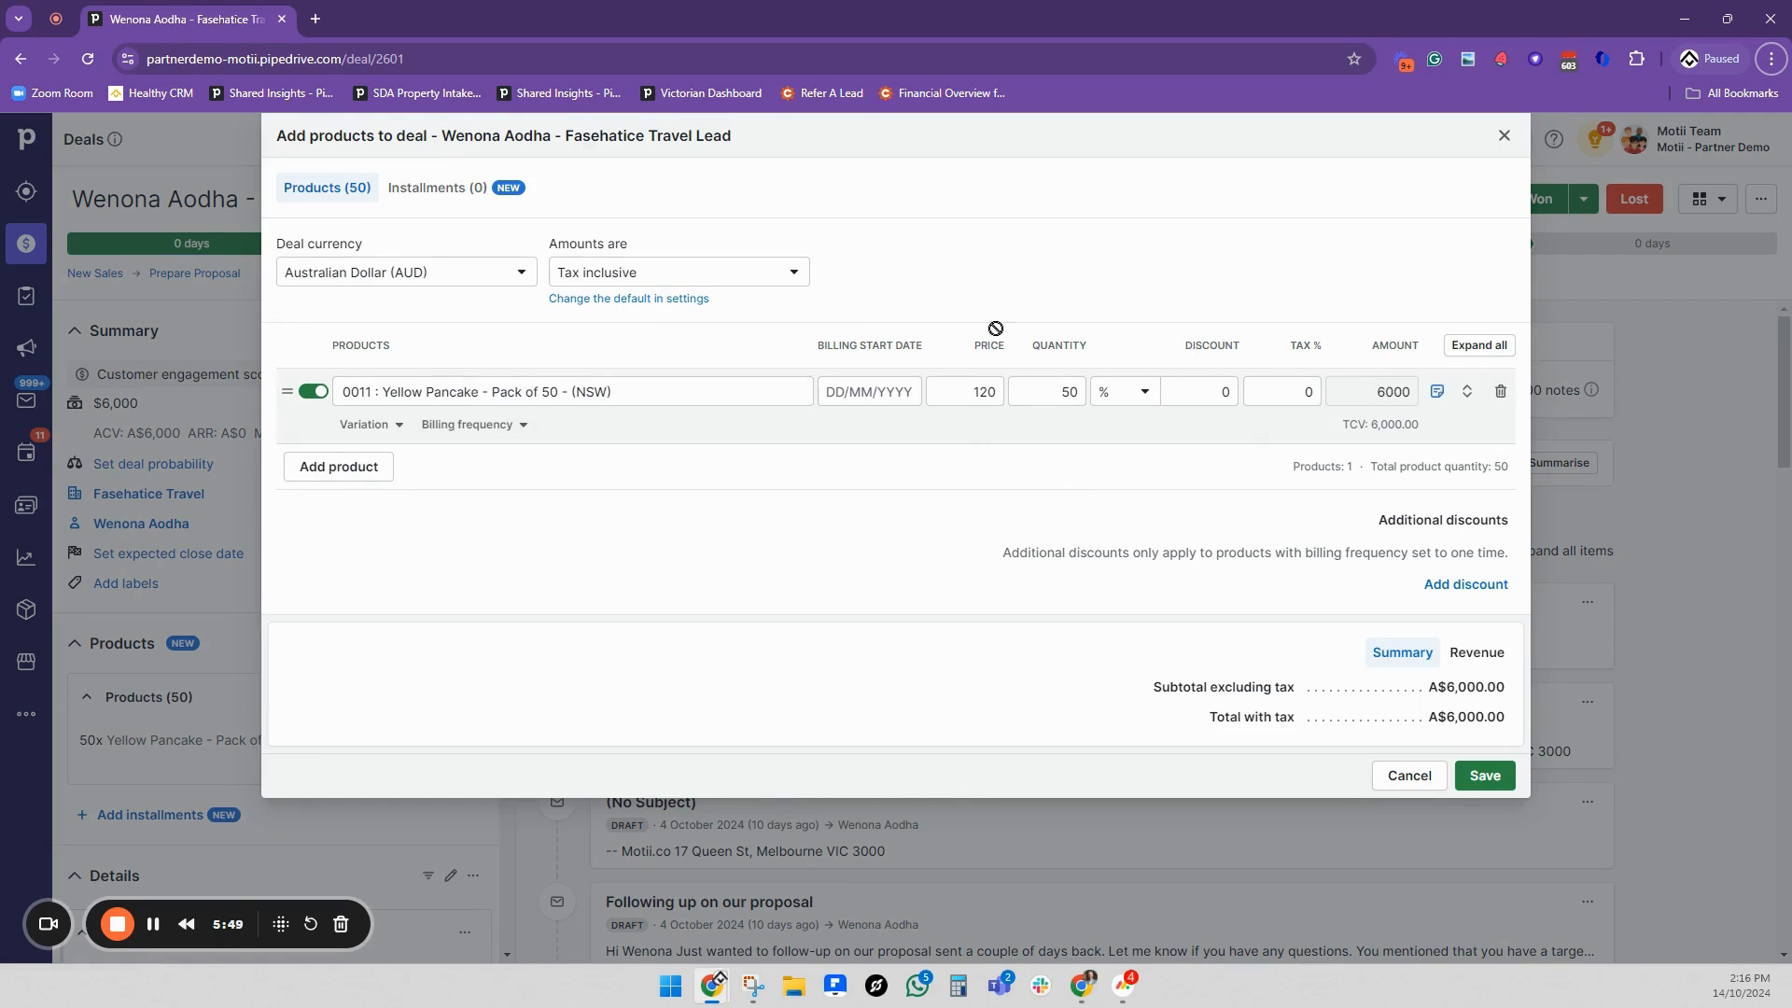
{"action": "left_click", "coordinate": [1489, 777]}
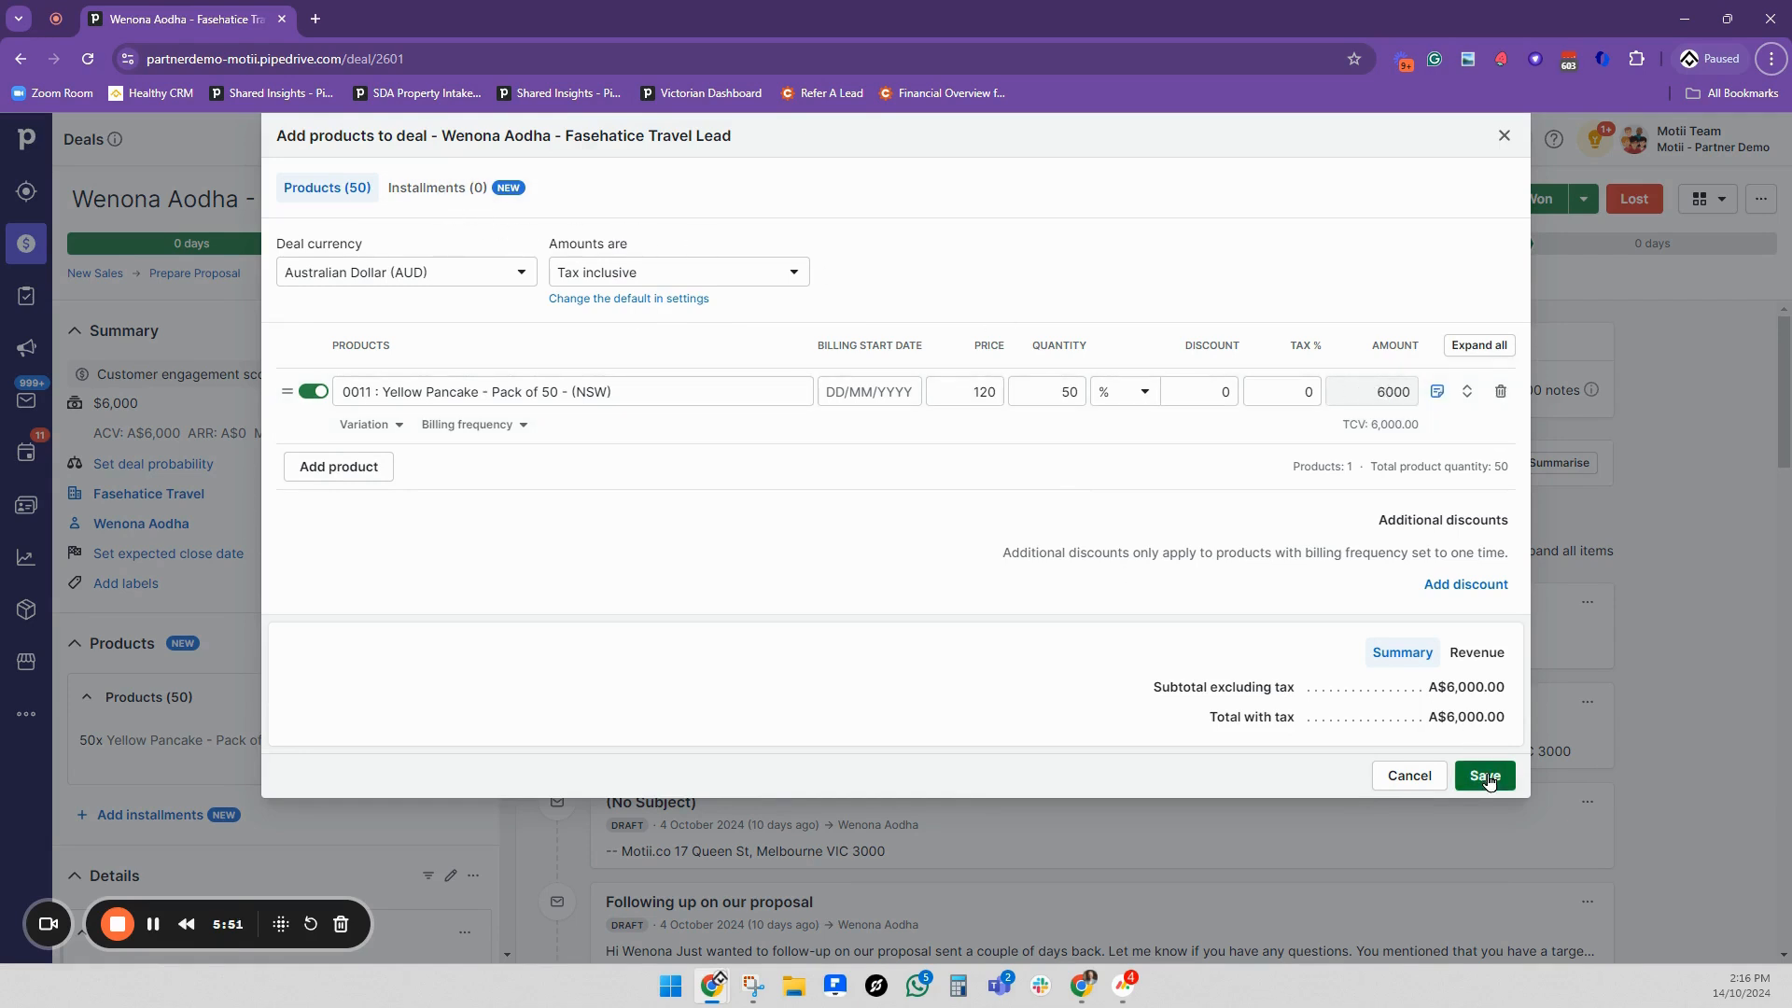
Add two installments to the Fasehatice Travel deal, described as Installment 1 and Installment 2.
{"action": "left_click", "coordinate": [432, 190]}
{"action": "left_click", "coordinate": [719, 344]}
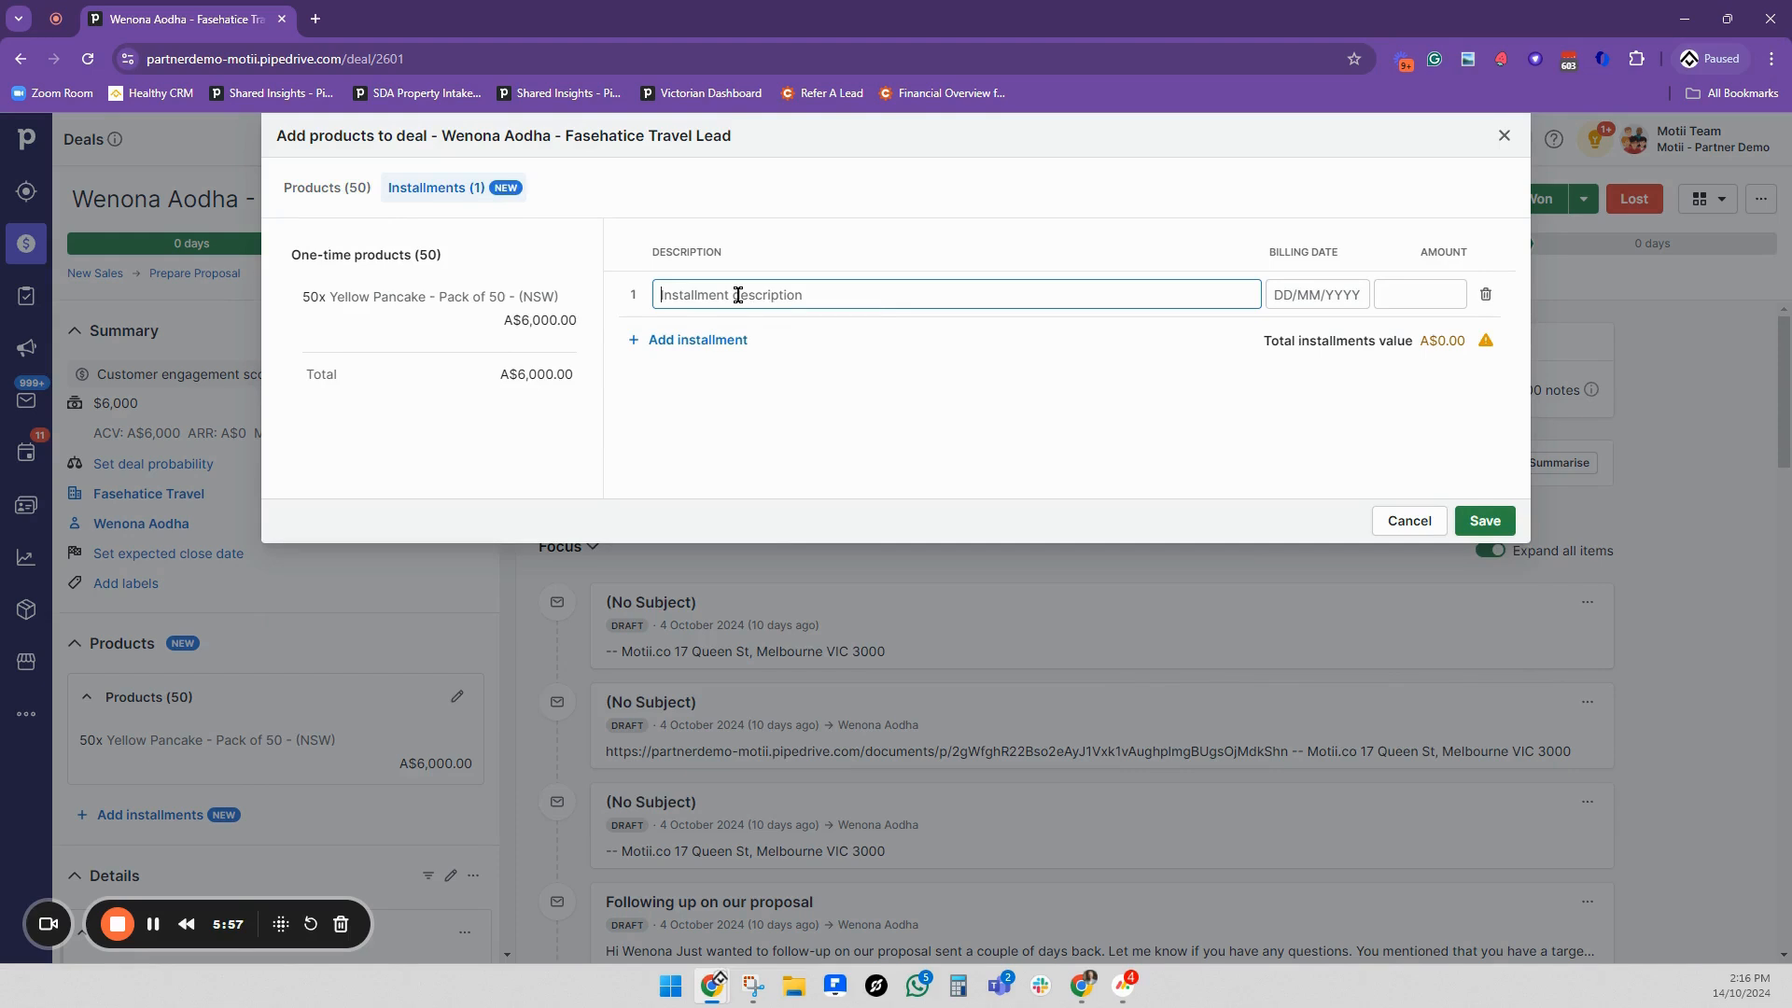
{"action": "type", "text": "Installment 1"}
{"action": "left_click", "coordinate": [743, 344]}
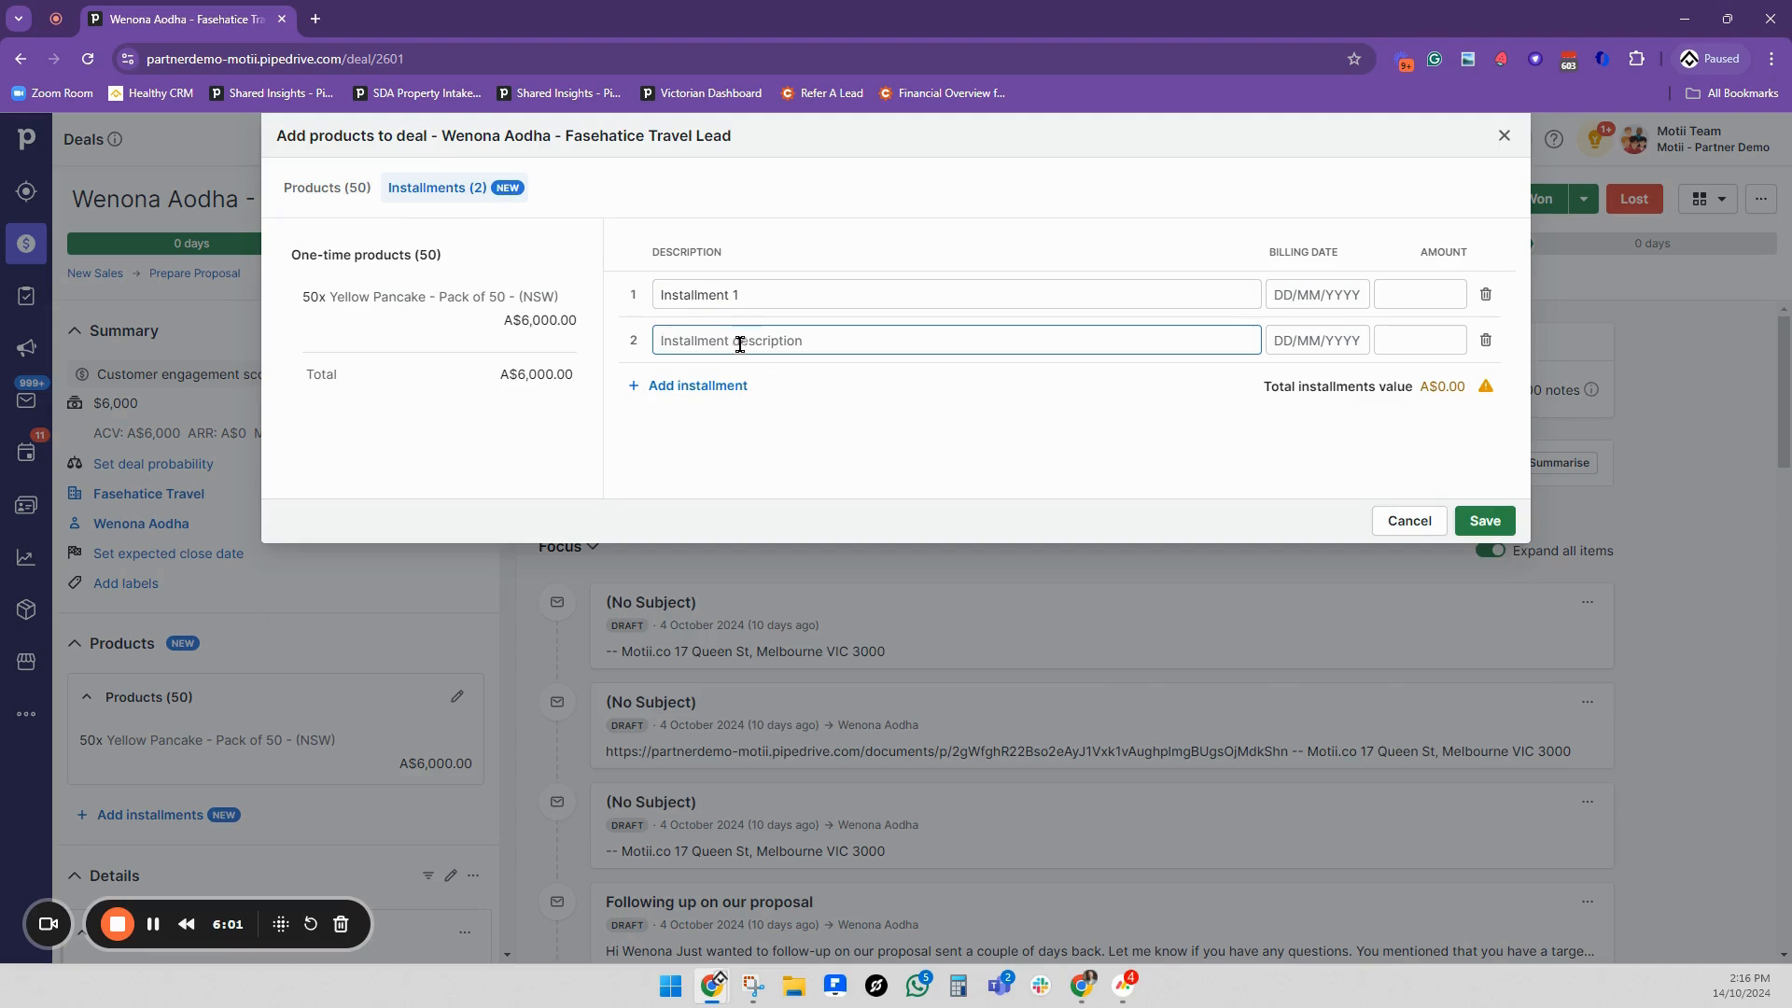
{"action": "type", "text": "Installment 1"}
Set the billing date of Installment 1 to 01/11/2024 and of Installment 2 to 01/12/2024.
{"action": "left_click", "coordinate": [1336, 295]}
{"action": "left_click", "coordinate": [1457, 341]}
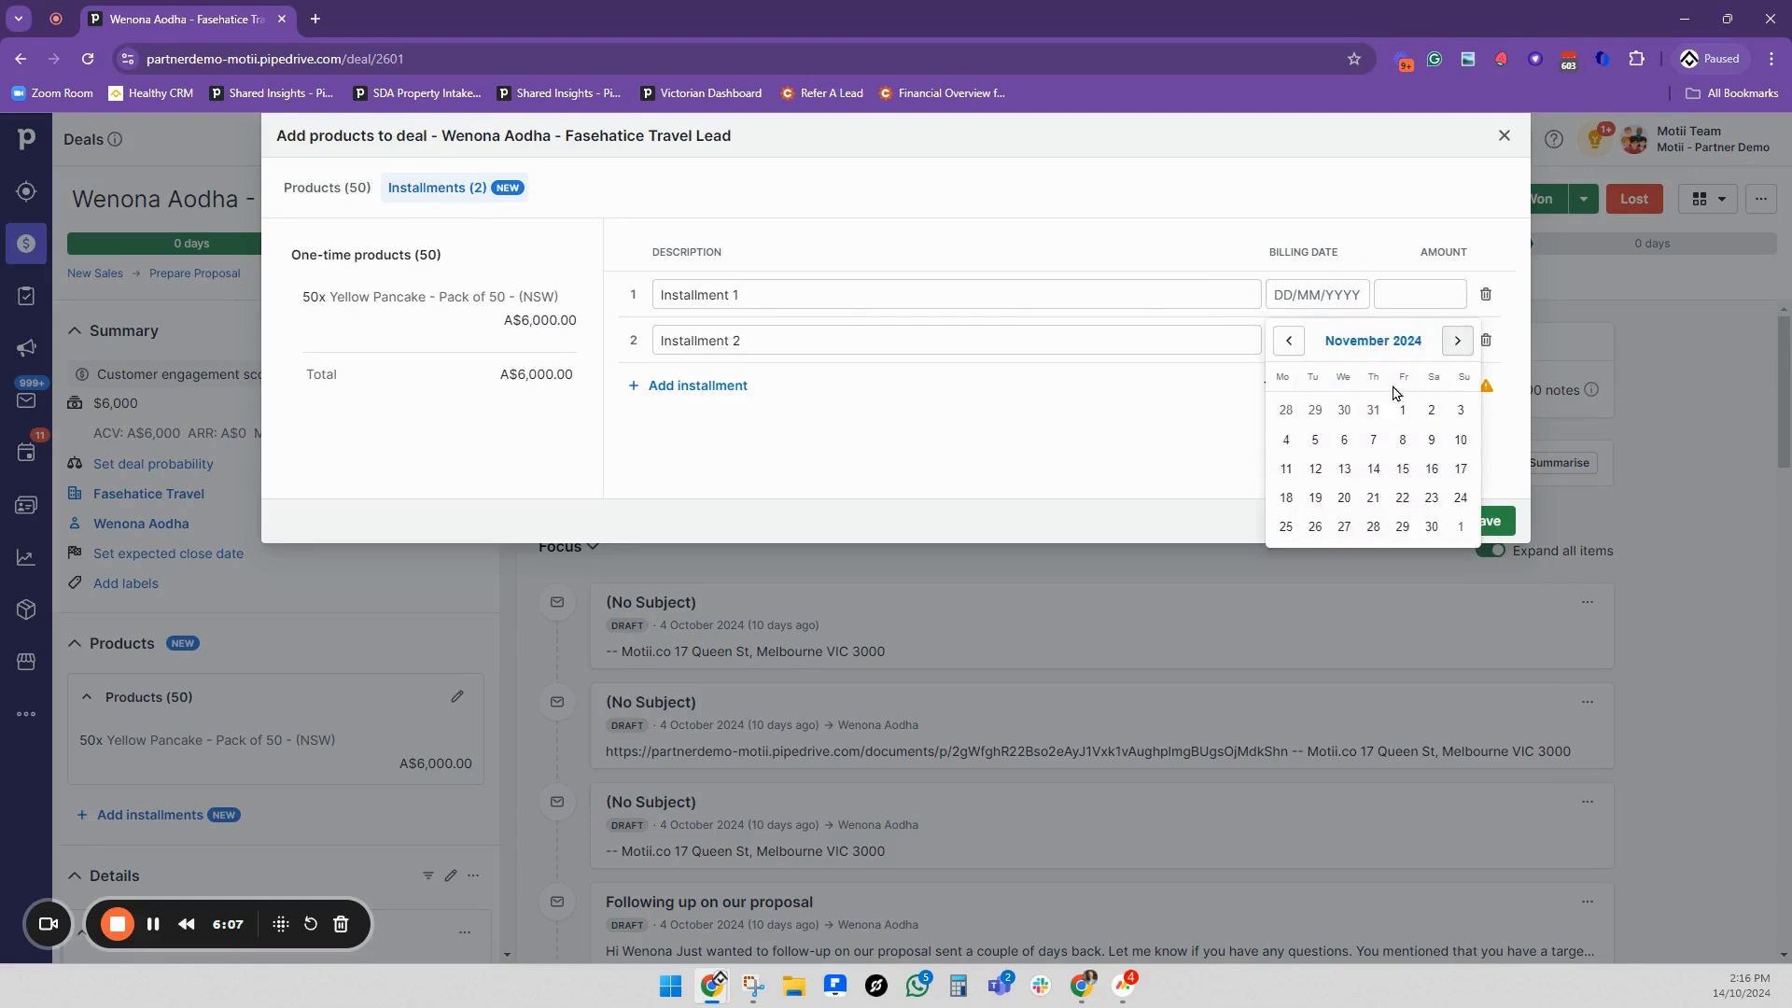
{"action": "left_click", "coordinate": [1403, 410]}
{"action": "left_click", "coordinate": [1333, 340]}
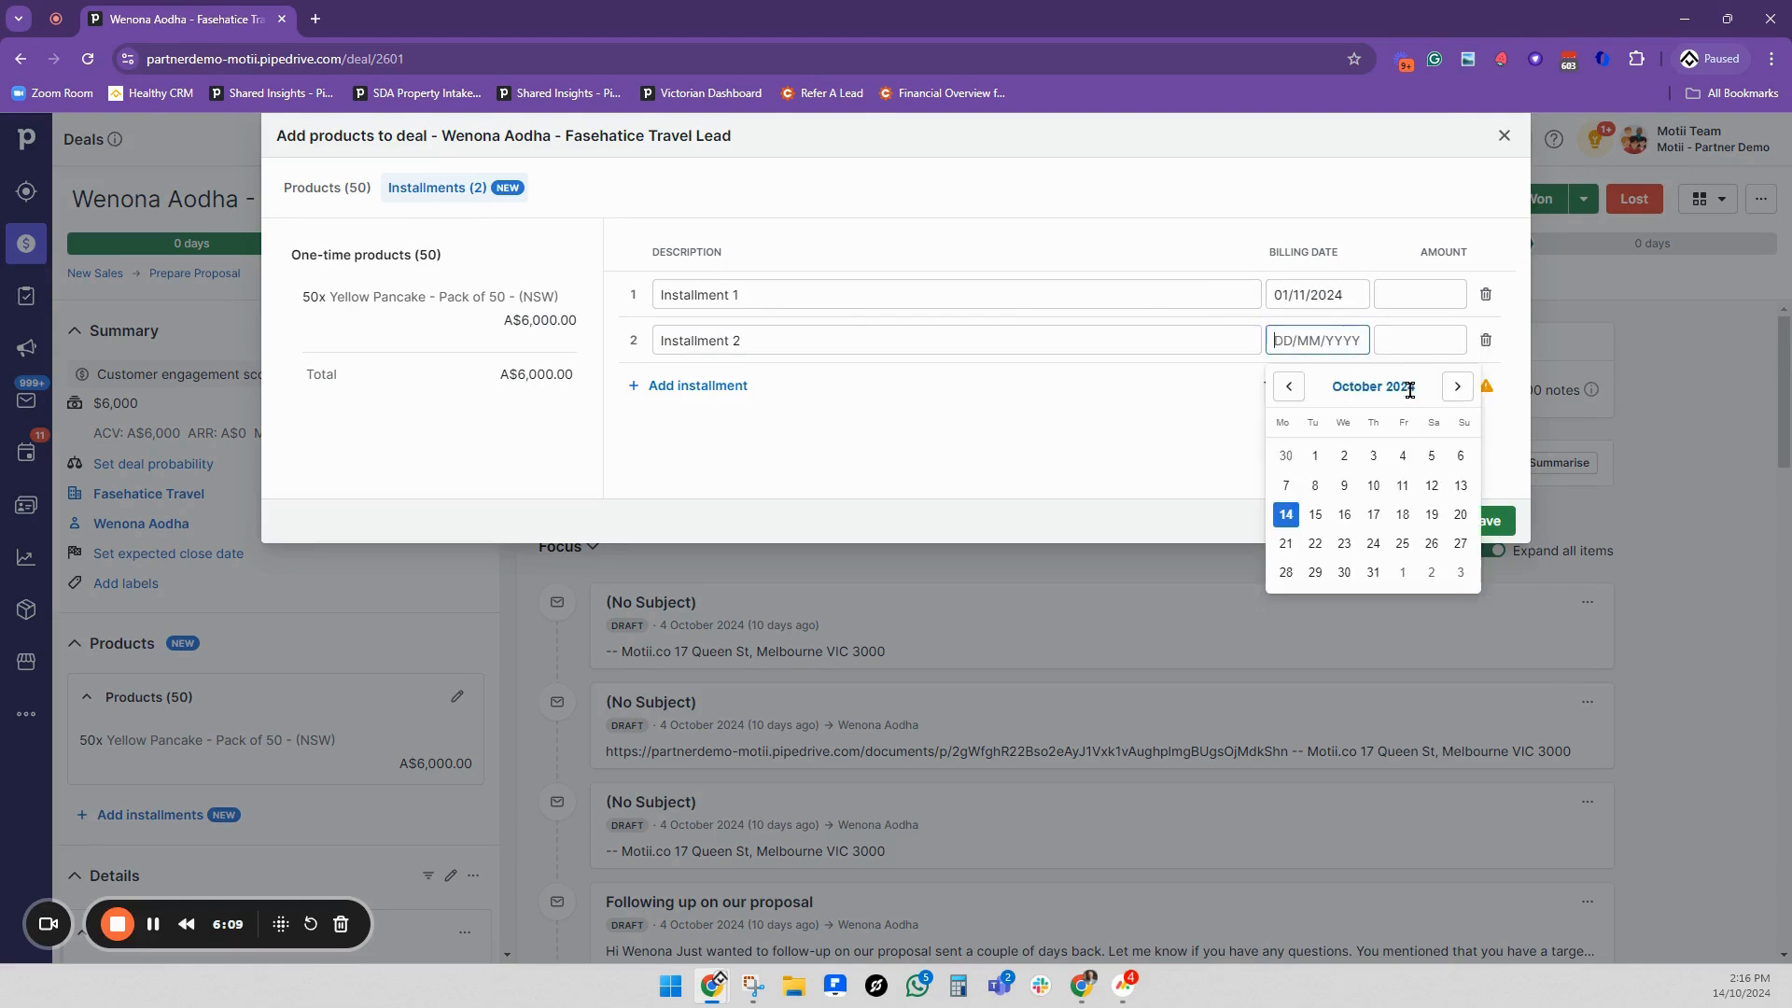
{"action": "left_click", "coordinate": [1457, 387]}
{"action": "left_click", "coordinate": [1457, 387]}
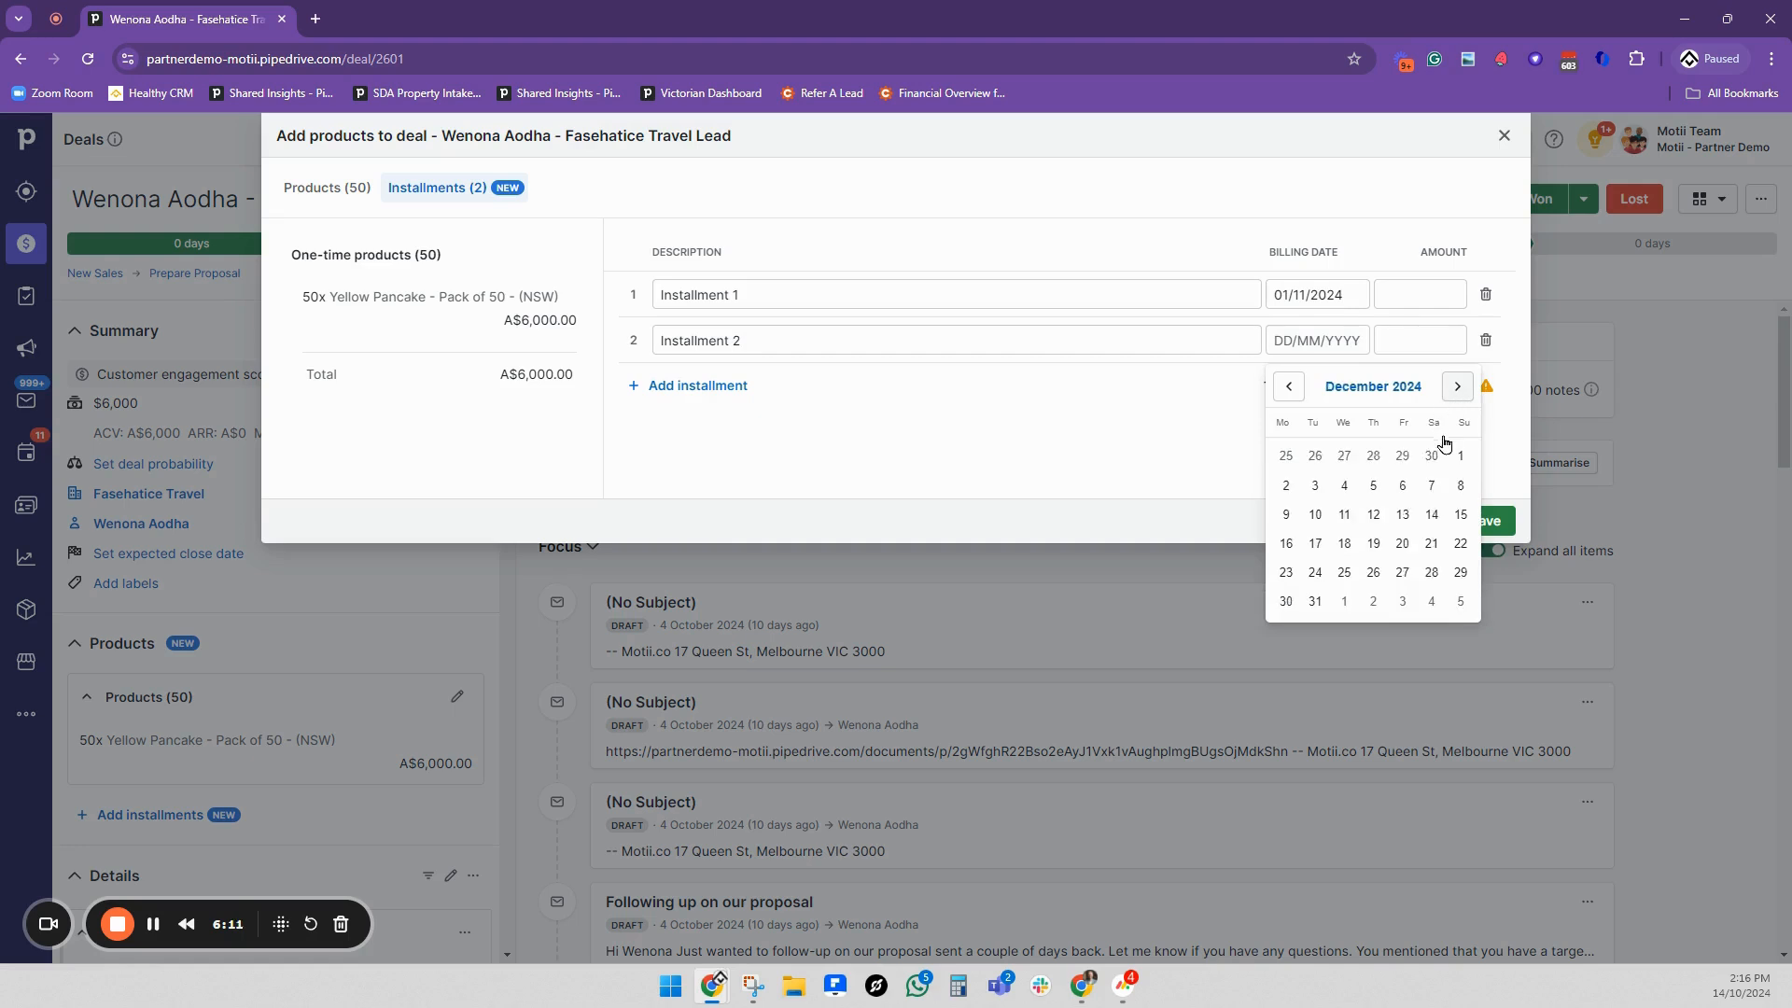
{"action": "left_click", "coordinate": [1460, 459]}
Set the amounts of Installment 1 to 3000 and Installment 2 to 3500, and save them despite the total mismatch.
{"action": "left_click", "coordinate": [1427, 296]}
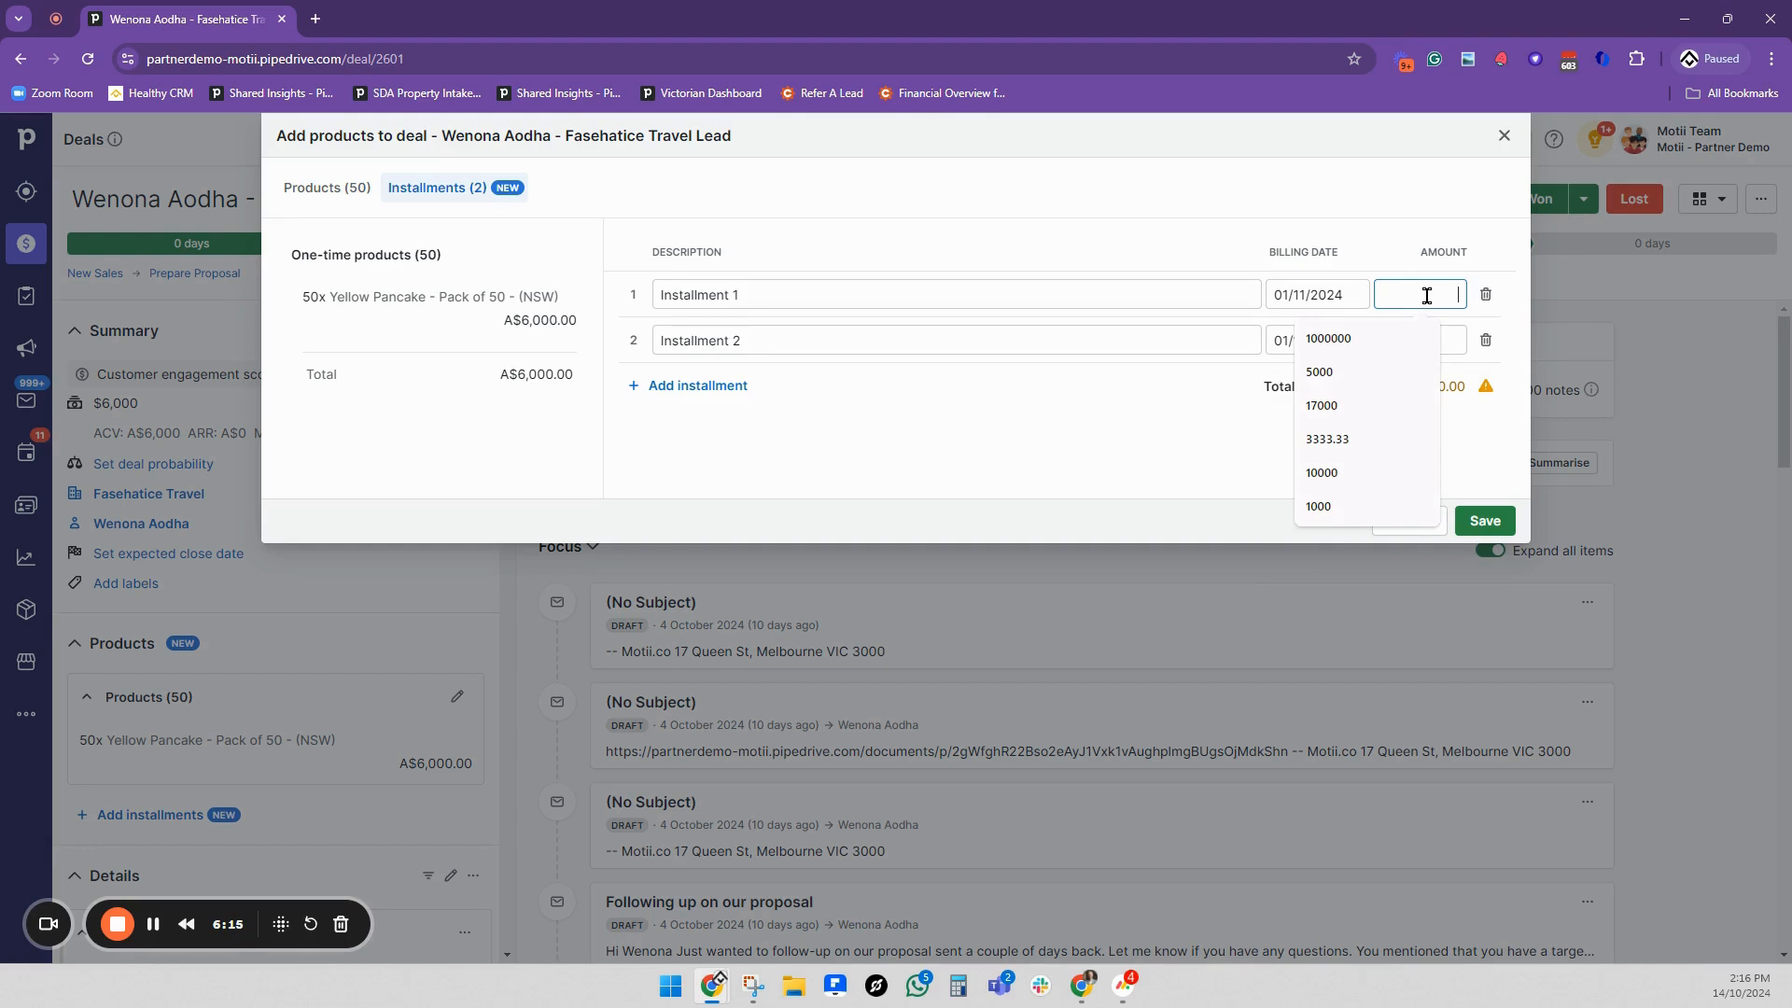
{"action": "type", "text": "3000"}
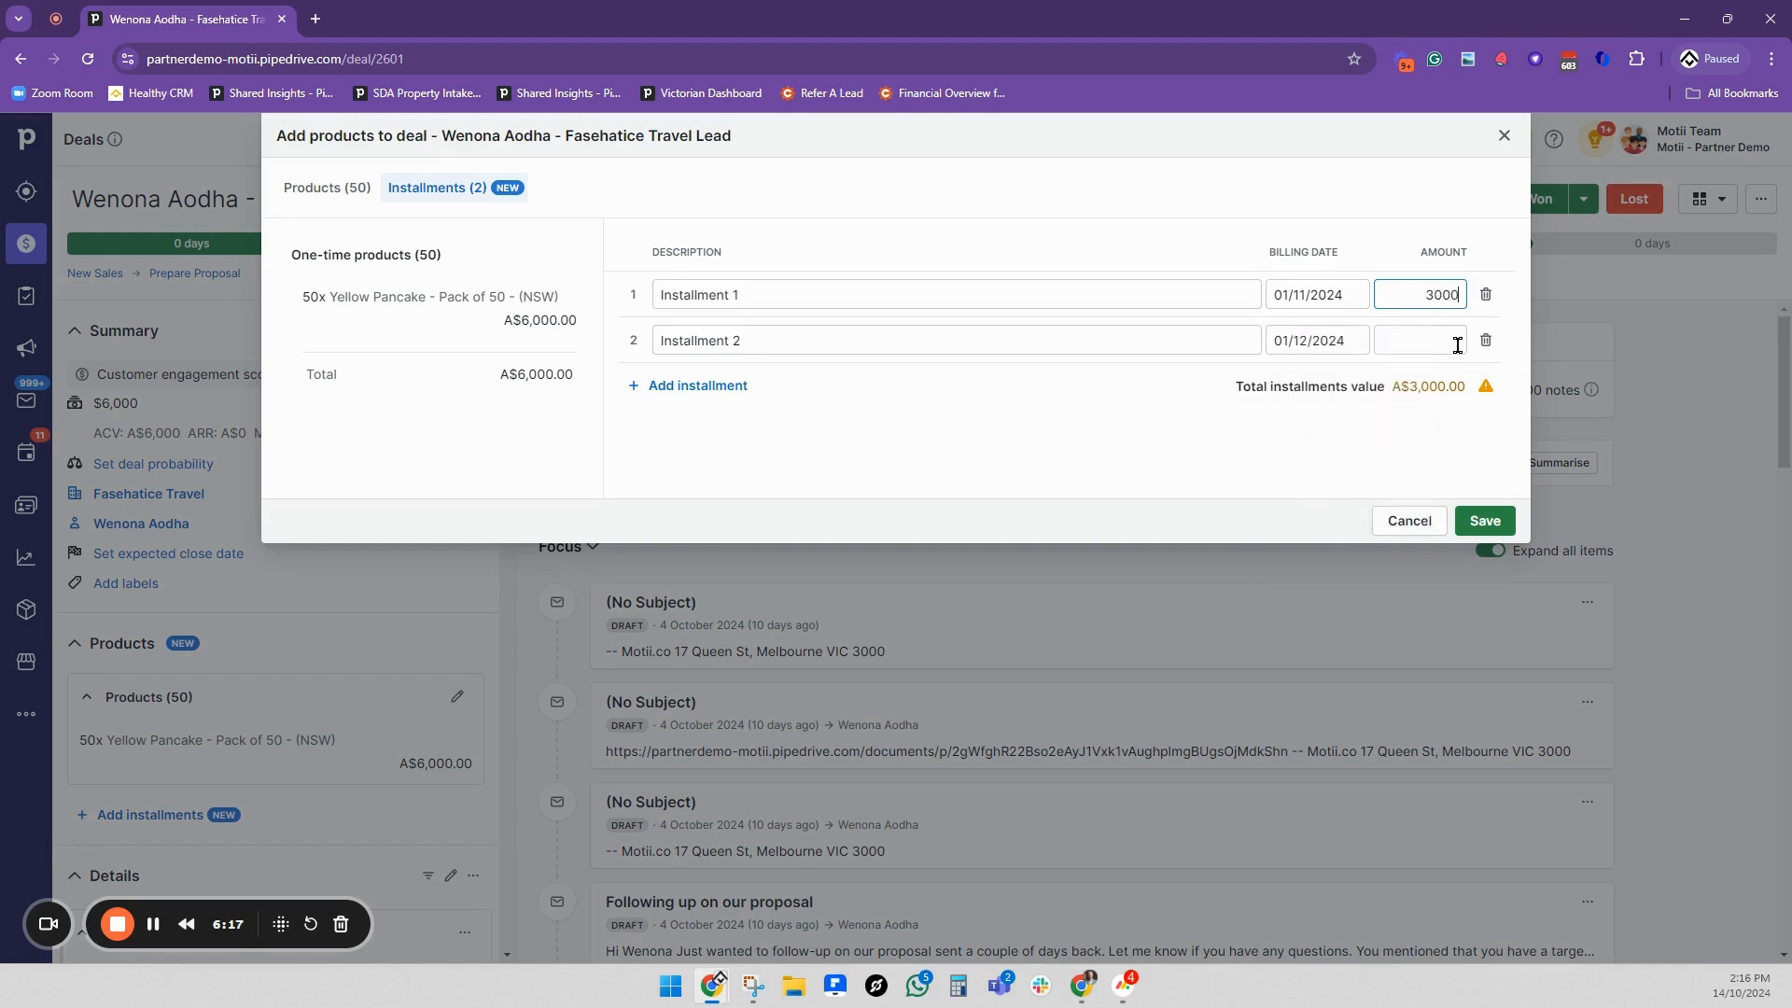
{"action": "left_click", "coordinate": [1457, 345]}
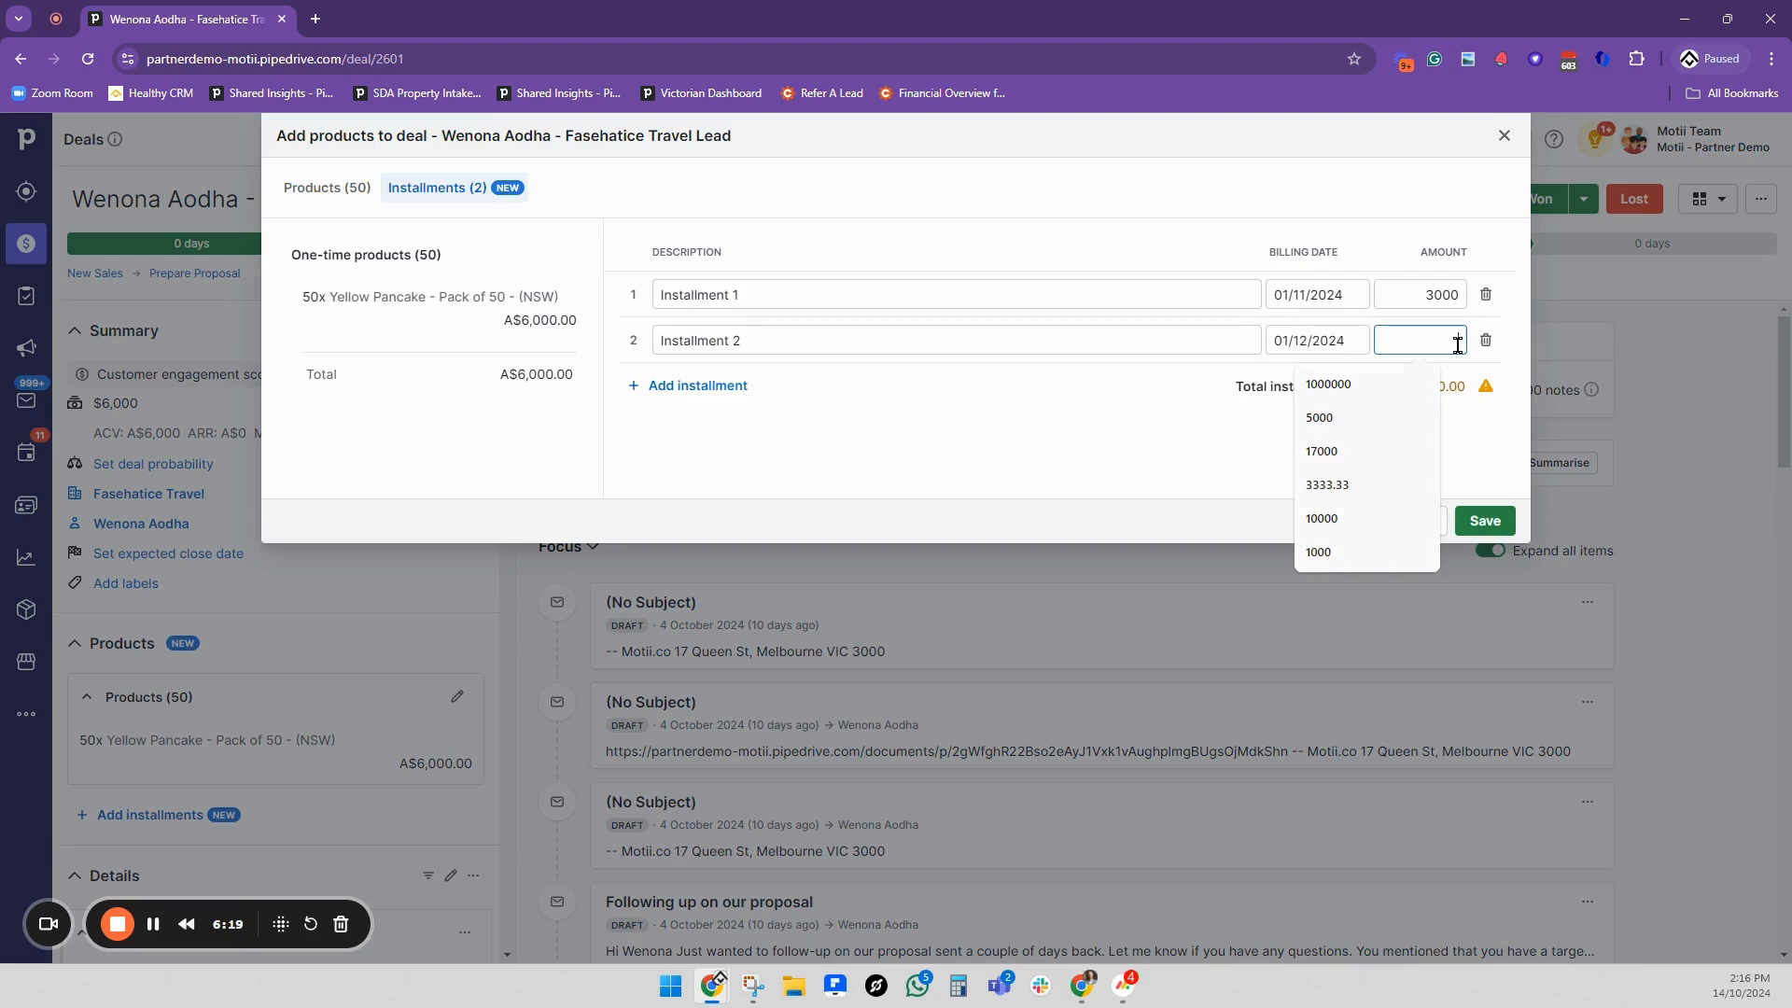
{"action": "type", "text": "3500"}
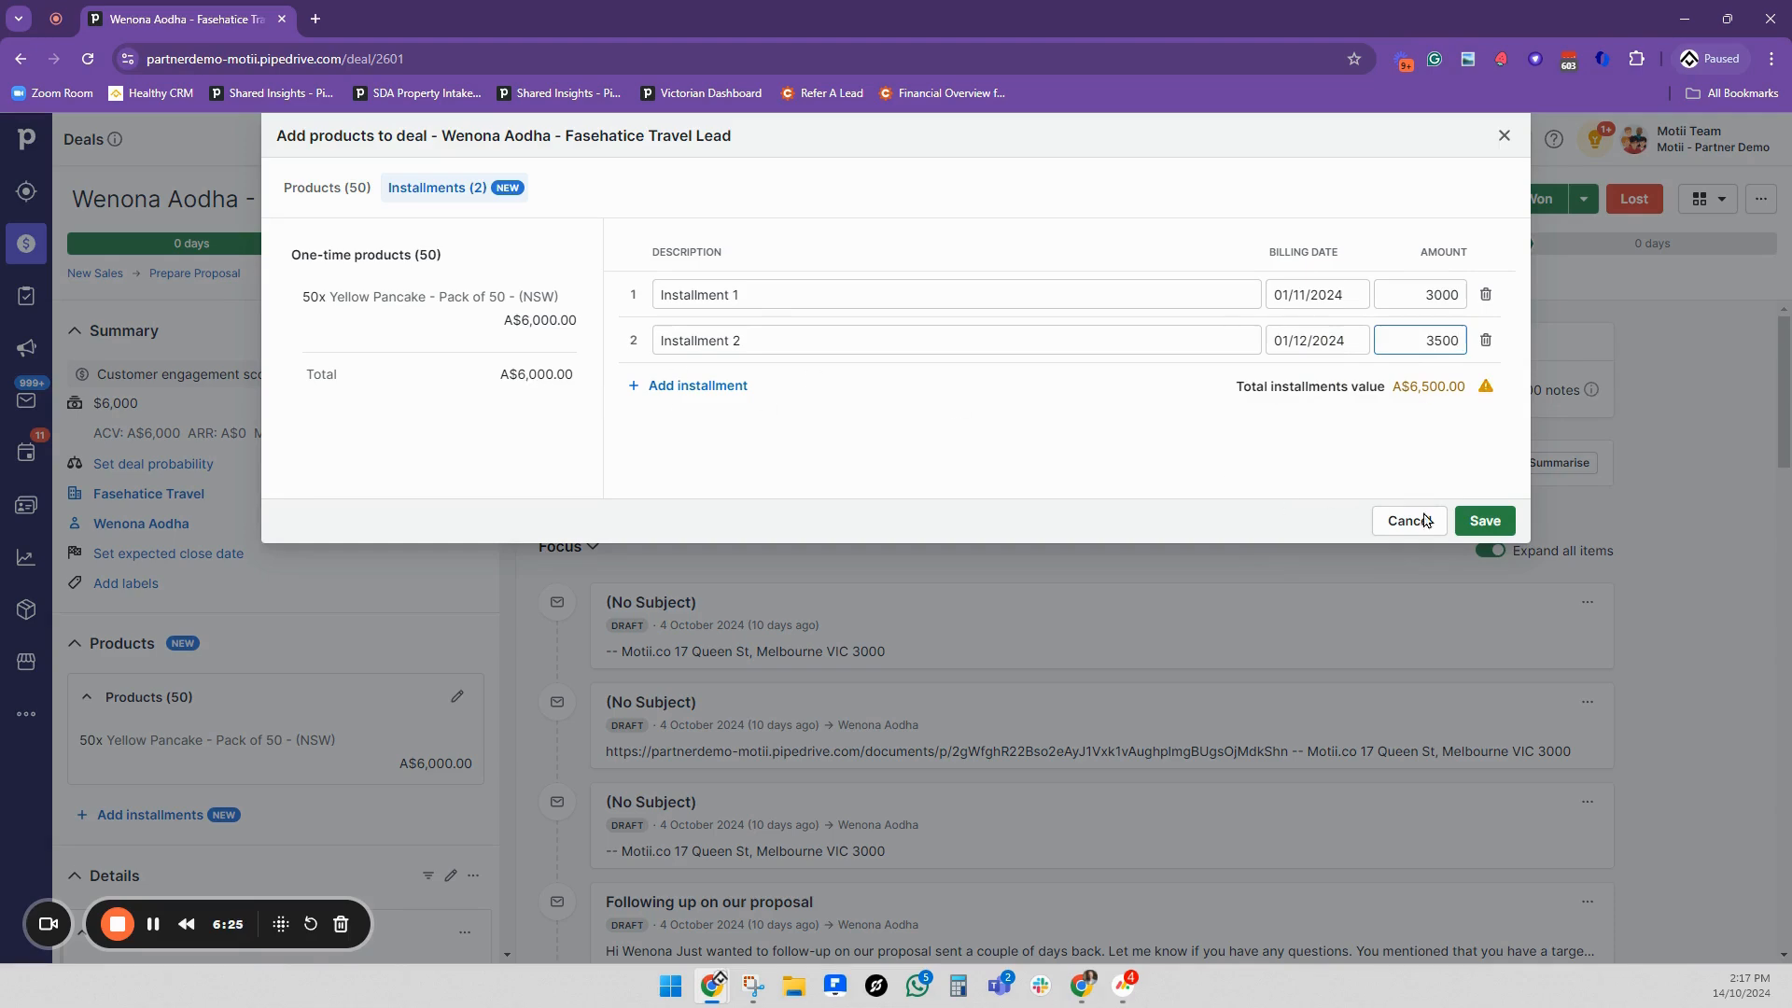
{"action": "left_click", "coordinate": [1482, 522]}
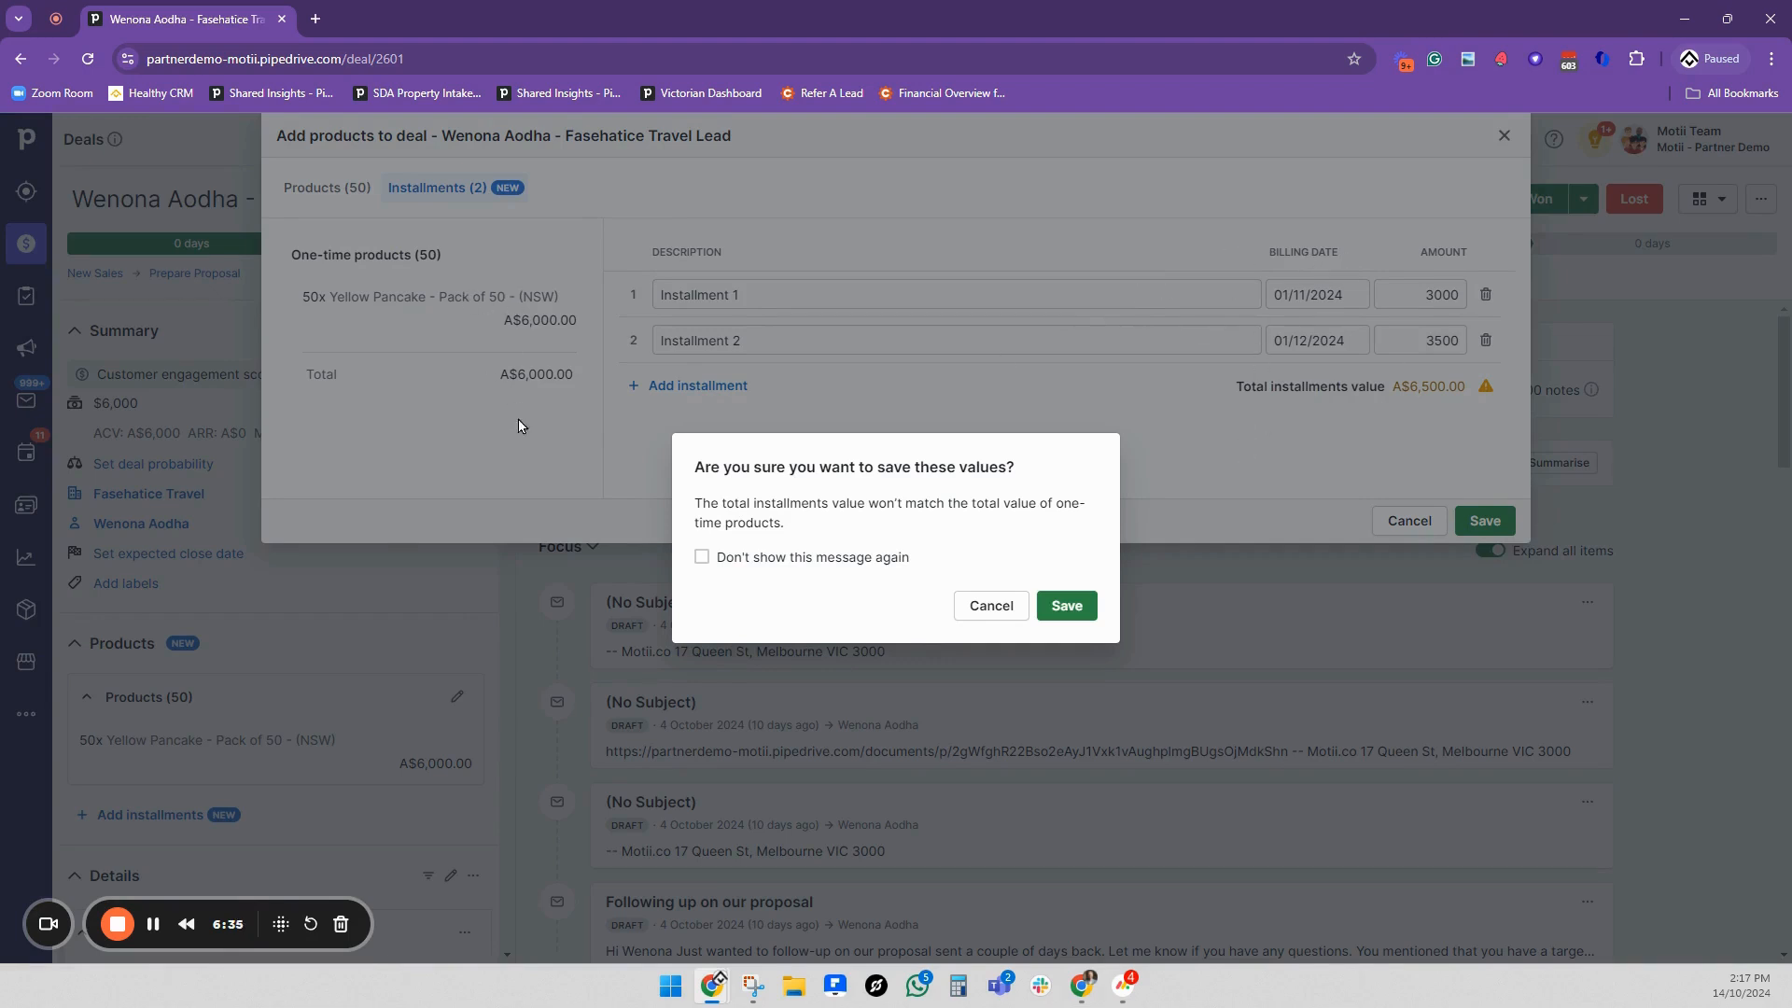
{"action": "left_click", "coordinate": [1084, 606]}
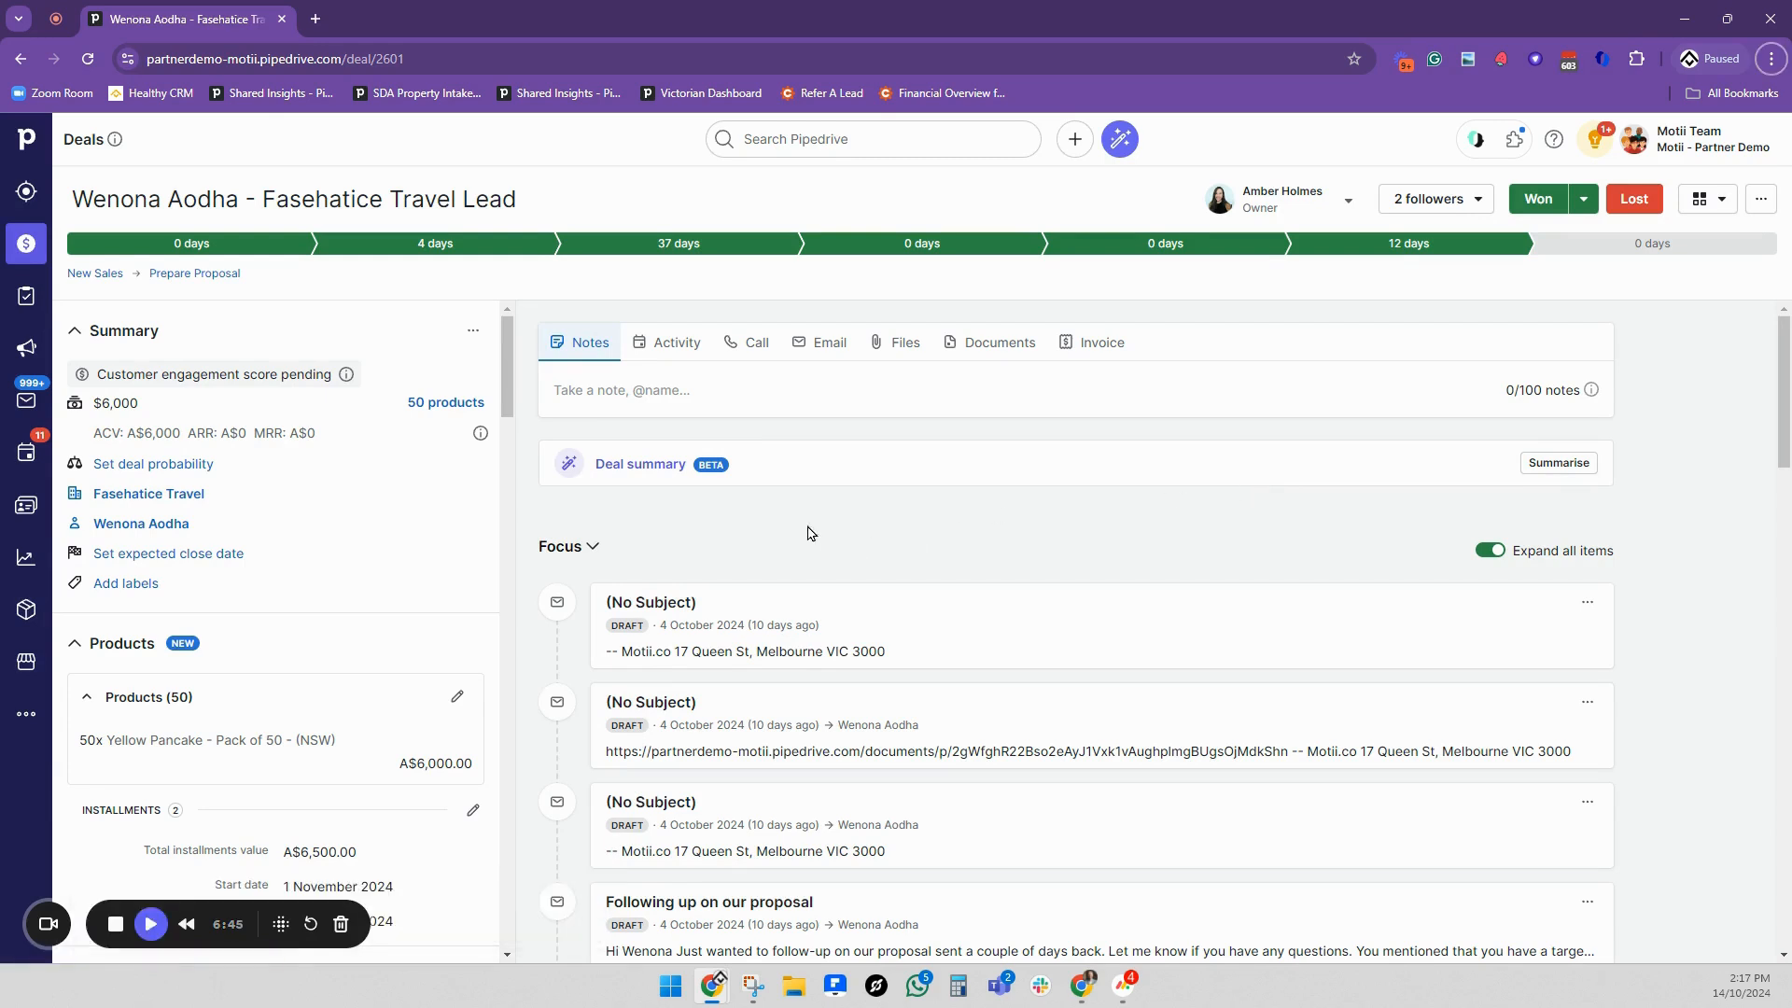
Return to the Forecast dashboard and examine the October 2024 breakdown by revenue type in the Product revenue forecast.
{"action": "left_click", "coordinate": [26, 560]}
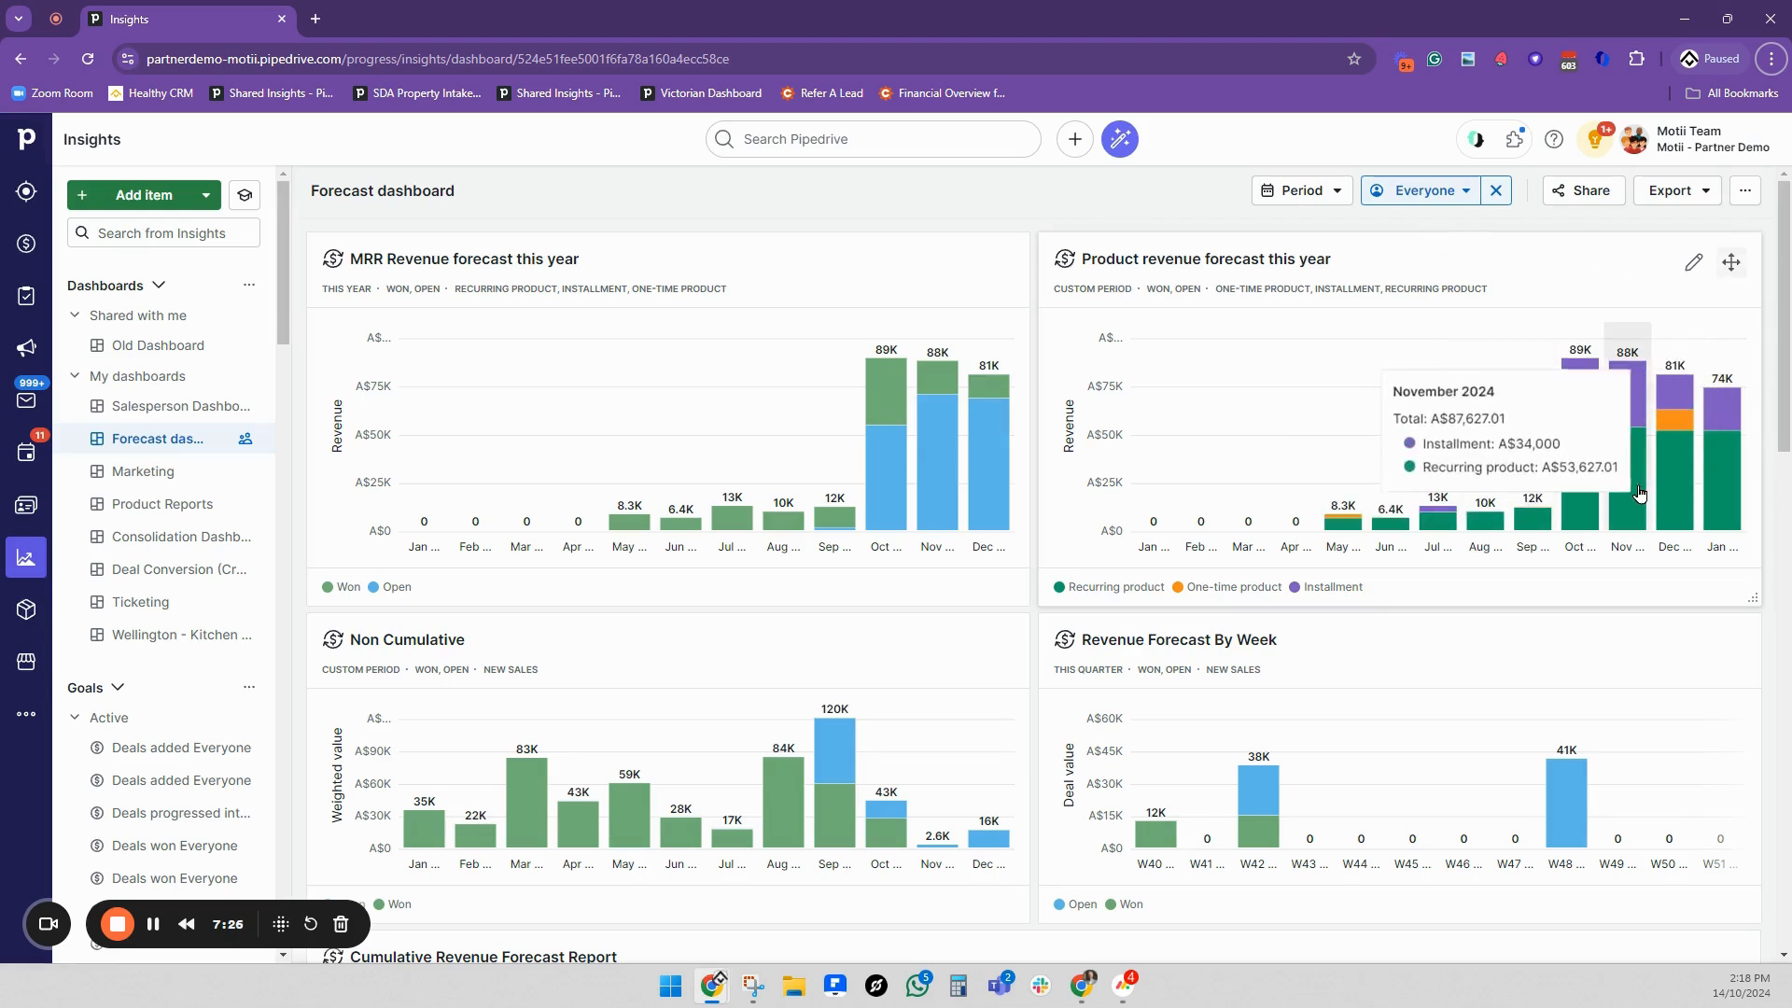
{"action": "key", "text": "alt+shift+p"}
{"action": "key", "text": "alt+shift+p"}
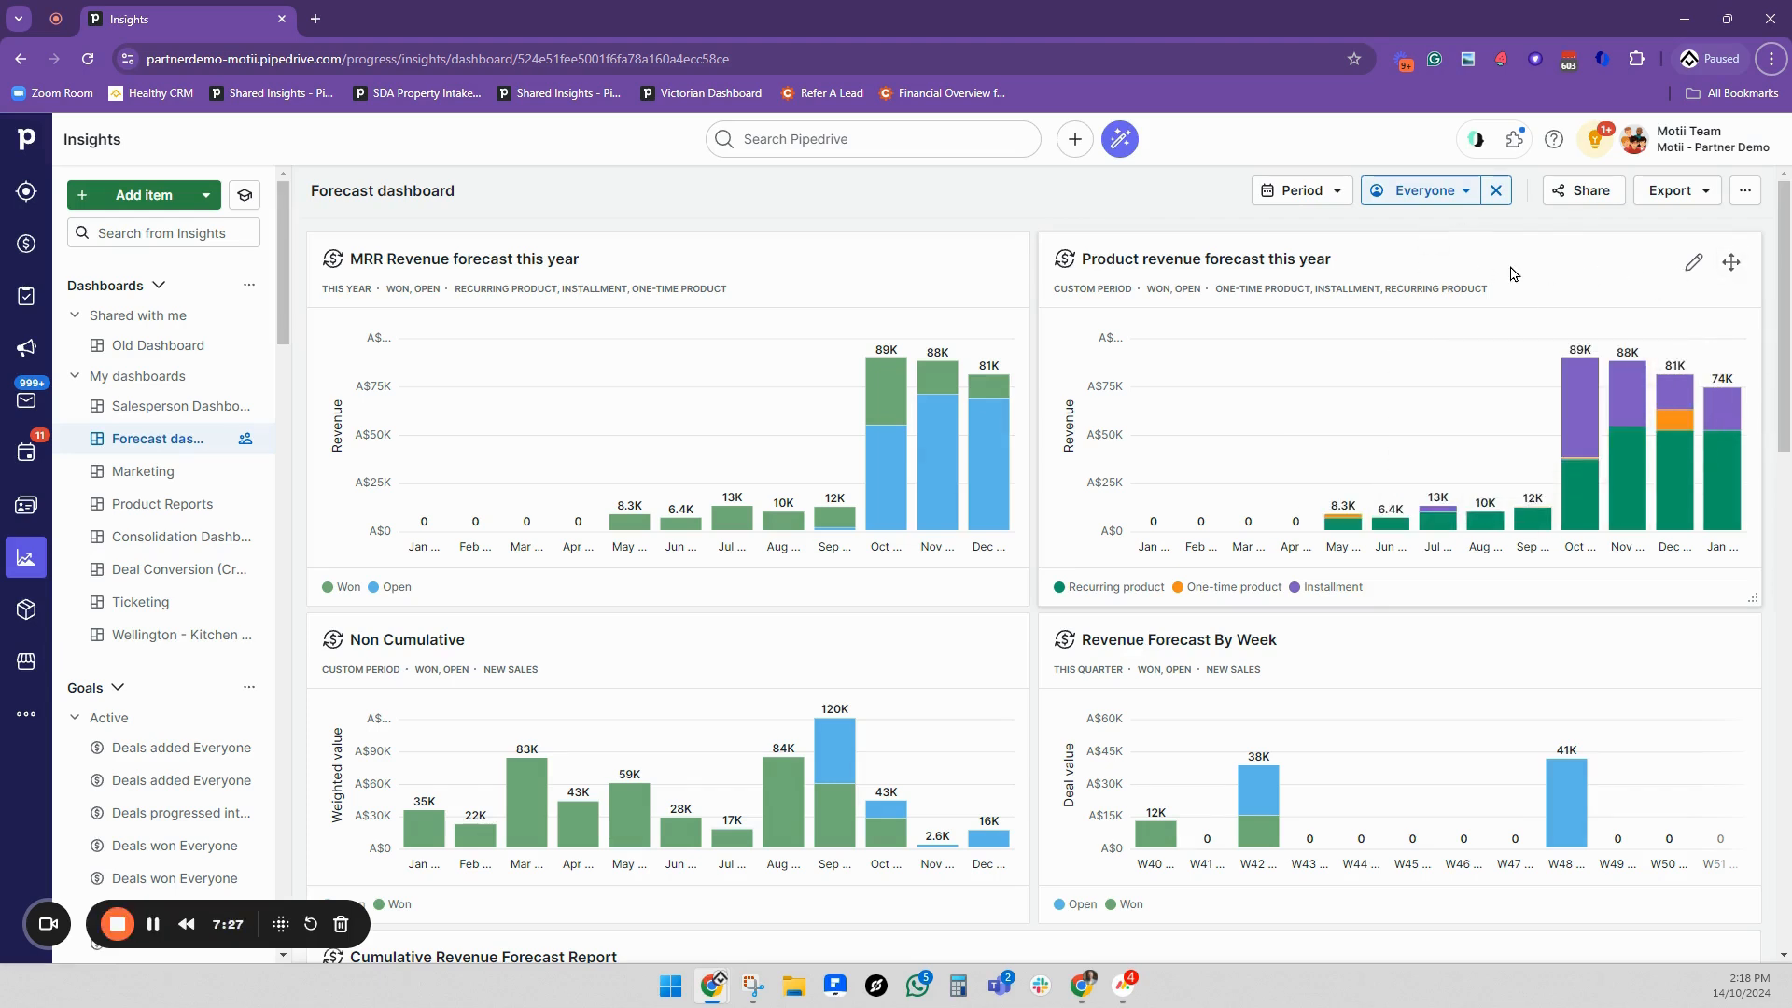
{"action": "mouse_move", "coordinate": [1573, 389]}
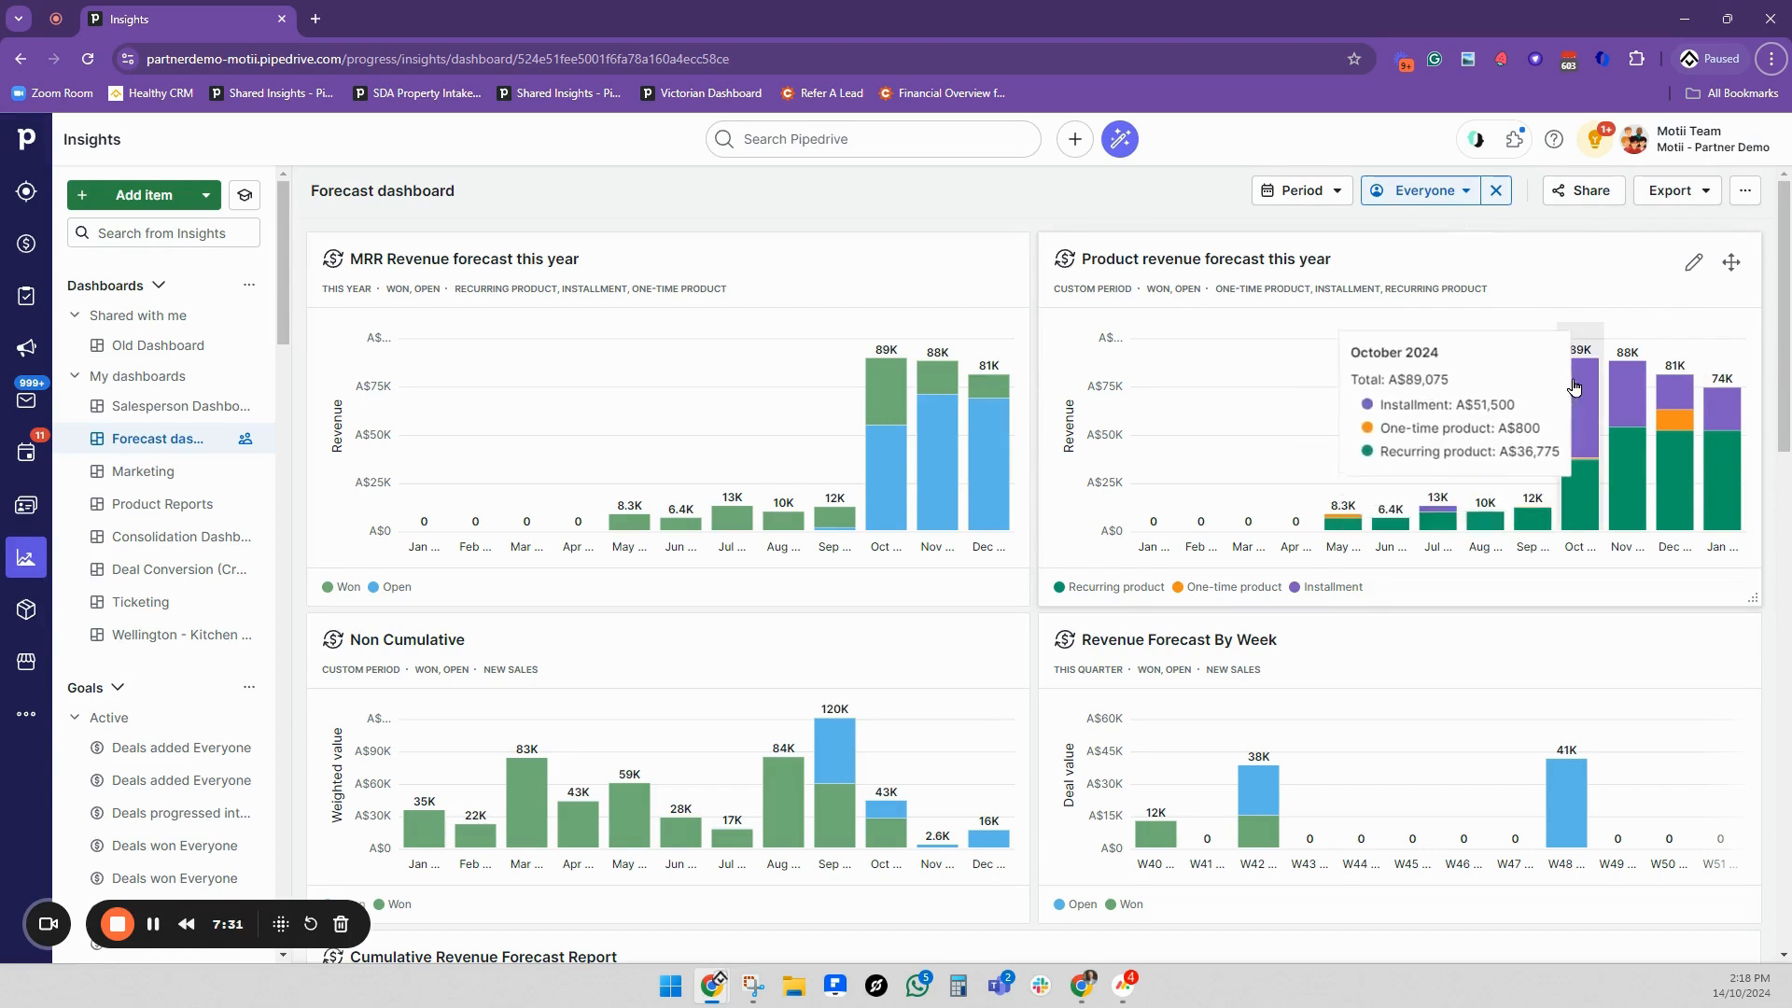